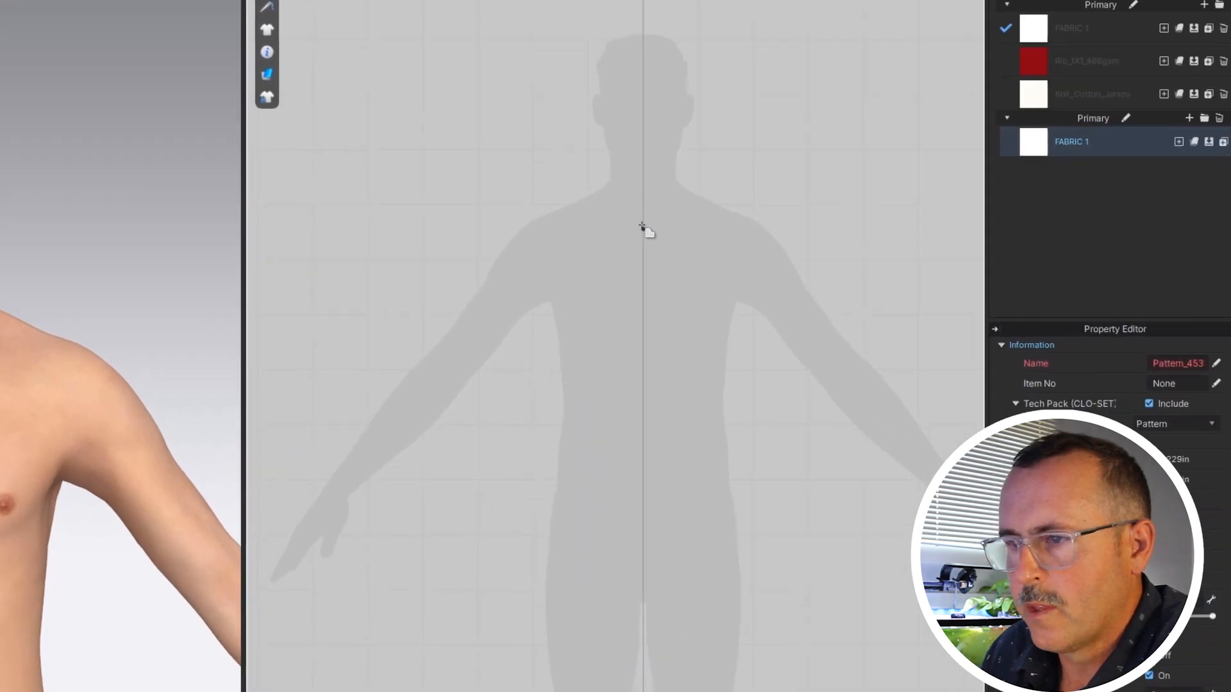
Draw a closed half-bodice outline against the avatar's center line, about 10.4 in wide at the hem and 25.4 in along the center edge
{"action": "left_click", "coordinate": [855, 326]}
{"action": "left_click", "coordinate": [787, 275]}
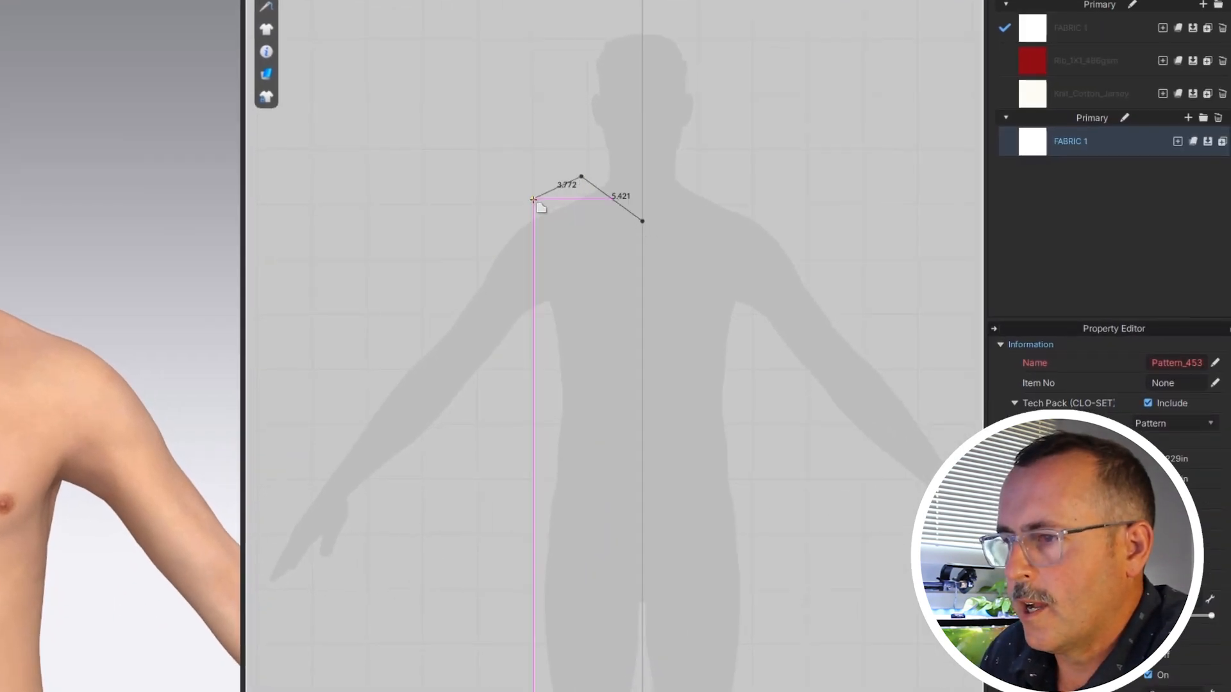
{"action": "left_click", "coordinate": [534, 199]}
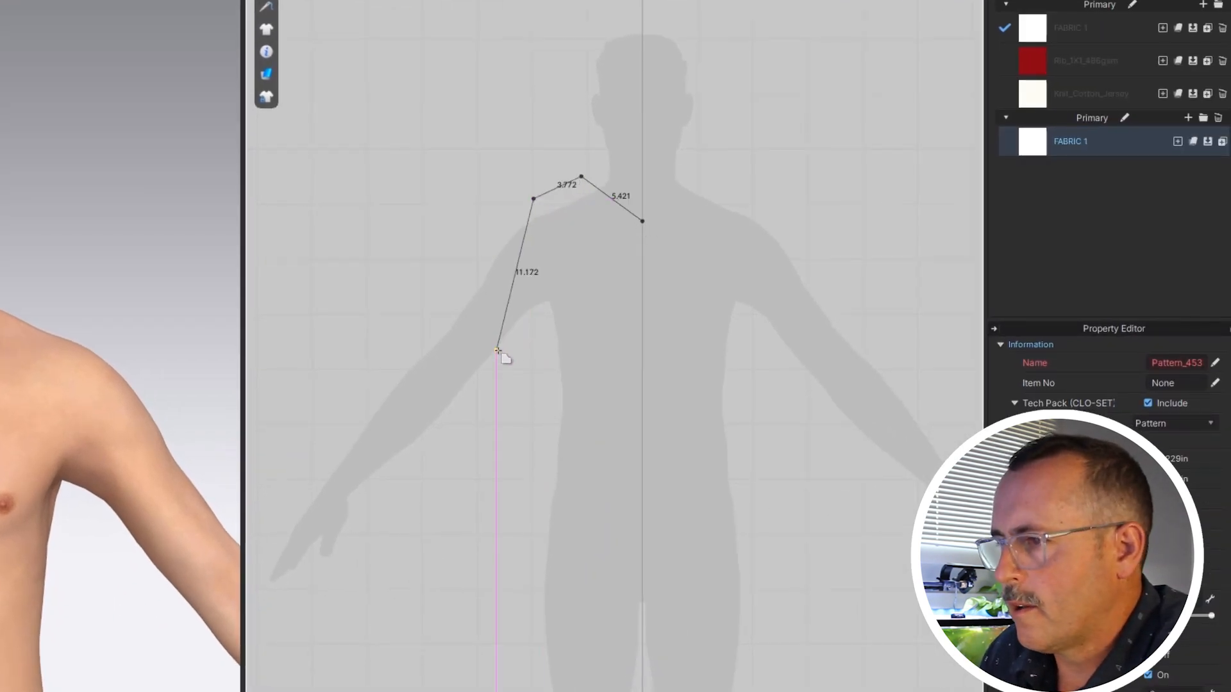
{"action": "left_click", "coordinate": [497, 577]}
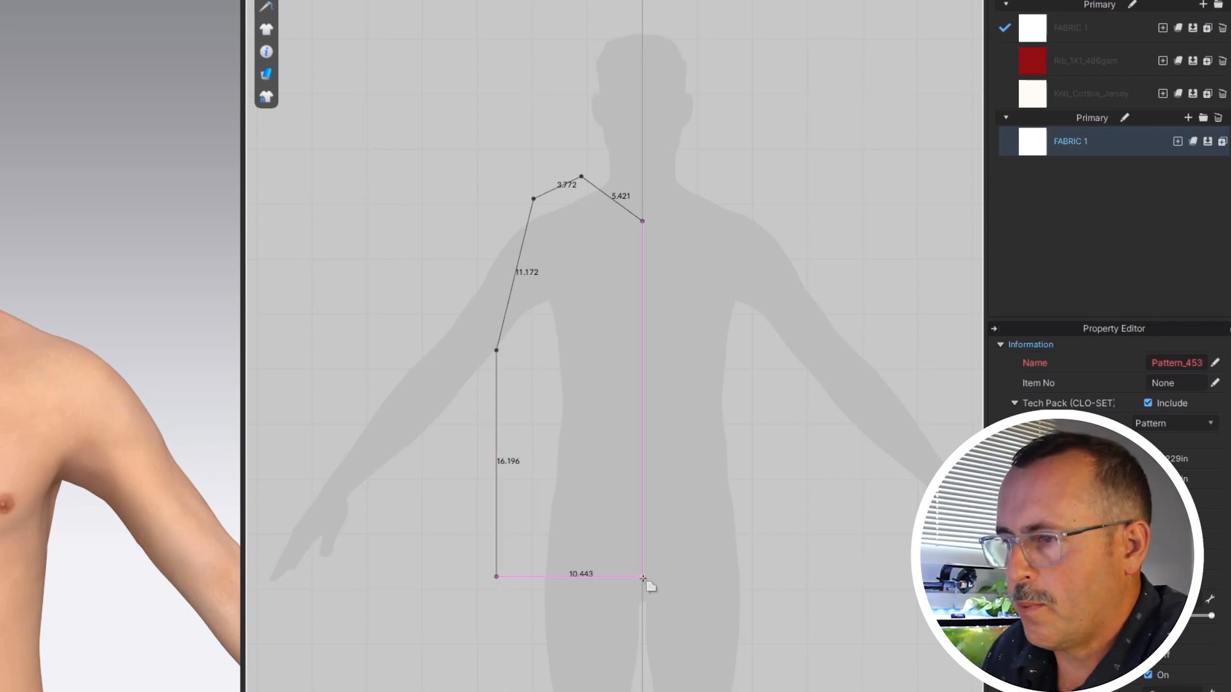
{"action": "left_click", "coordinate": [643, 577]}
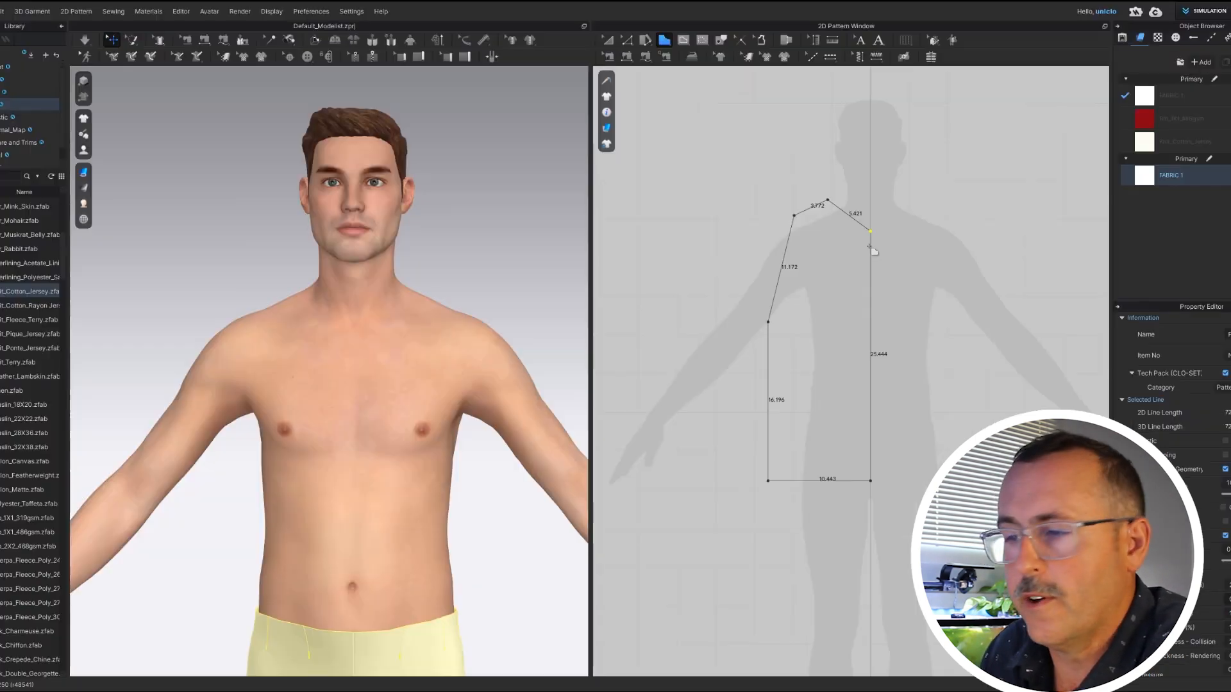
{"action": "left_click", "coordinate": [871, 246]}
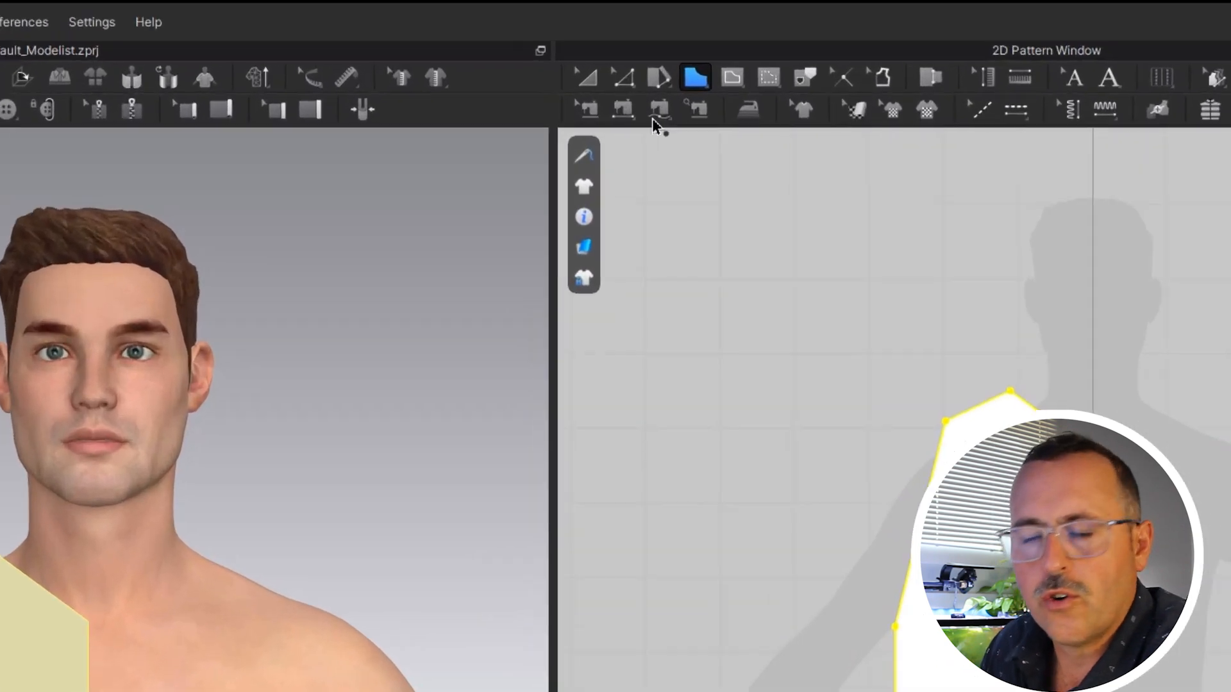
Bend the straight neckline and armhole edges of the half bodice inward into smooth curves
{"action": "left_click", "coordinate": [695, 77]}
{"action": "left_click", "coordinate": [667, 151]}
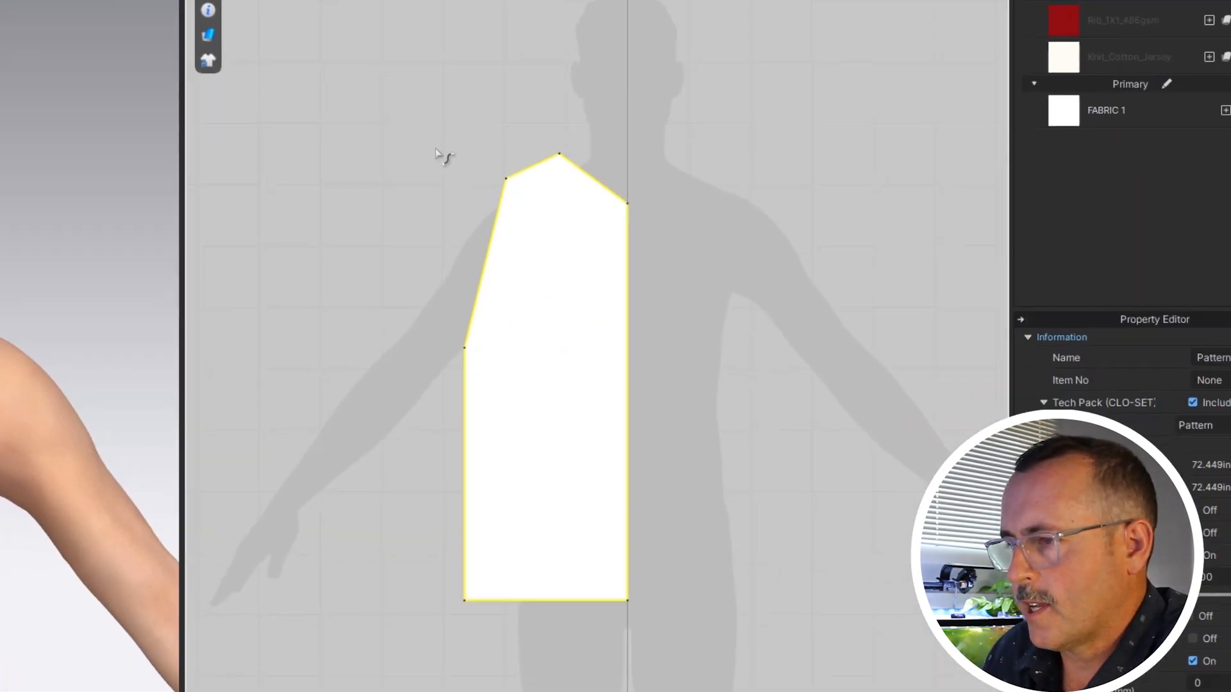
{"action": "left_click_drag", "start_coordinate": [598, 183], "coordinate": [584, 192]}
{"action": "left_click_drag", "start_coordinate": [478, 310], "coordinate": [504, 338]}
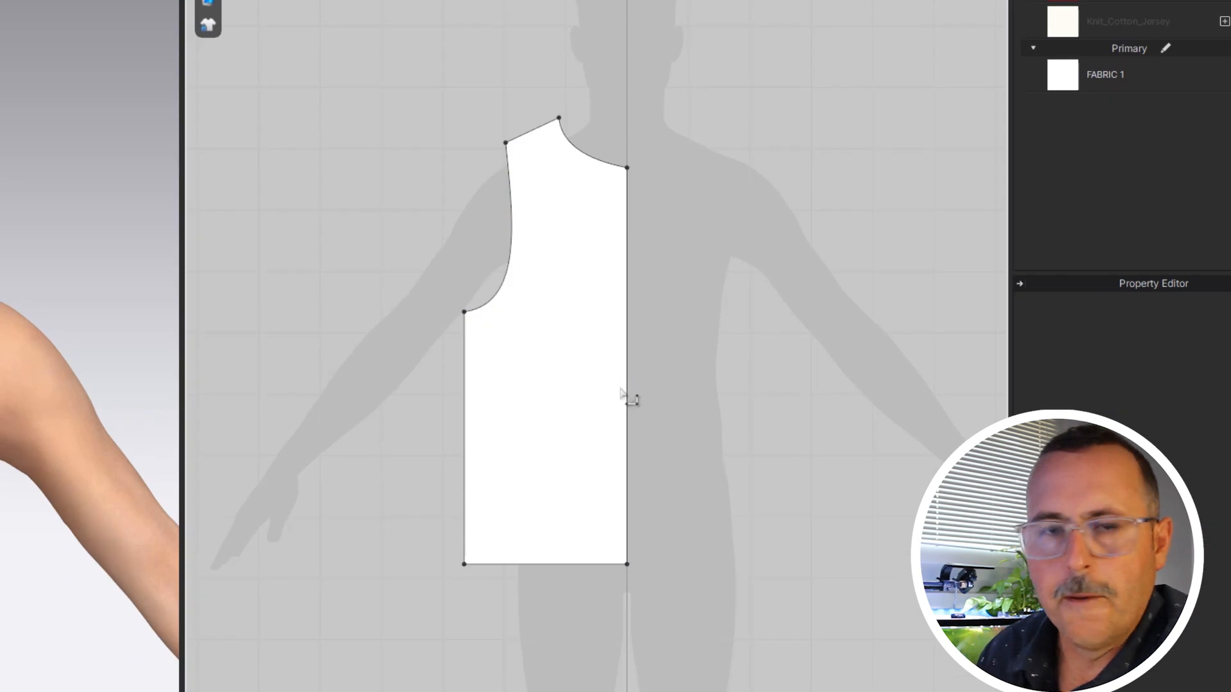
Unfold the half bodice along its center line with Unfold Symmetric Editing (with Sewing)
{"action": "left_click", "coordinate": [627, 398]}
{"action": "right_click", "coordinate": [626, 394]}
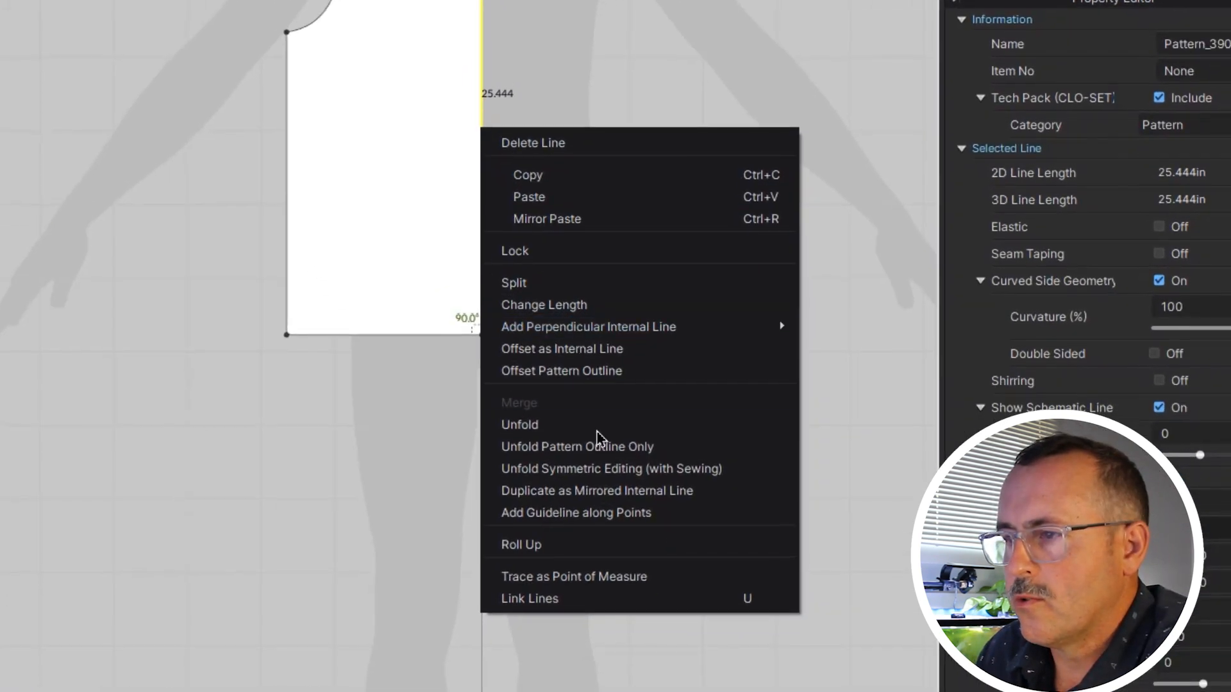
{"action": "left_click", "coordinate": [602, 474]}
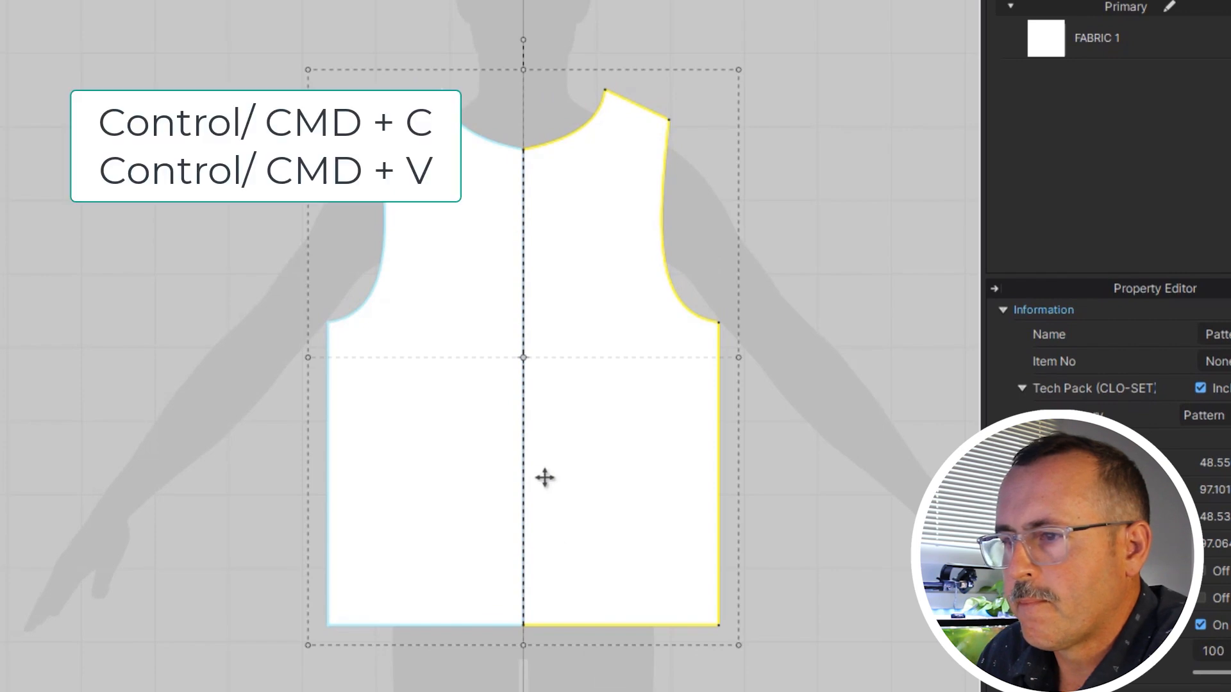
Duplicate the full bodice piece and place the copy level with the original, about 27.2 in to its side
{"action": "middle_click_drag", "start_coordinate": [529, 493], "coordinate": [197, 509]}
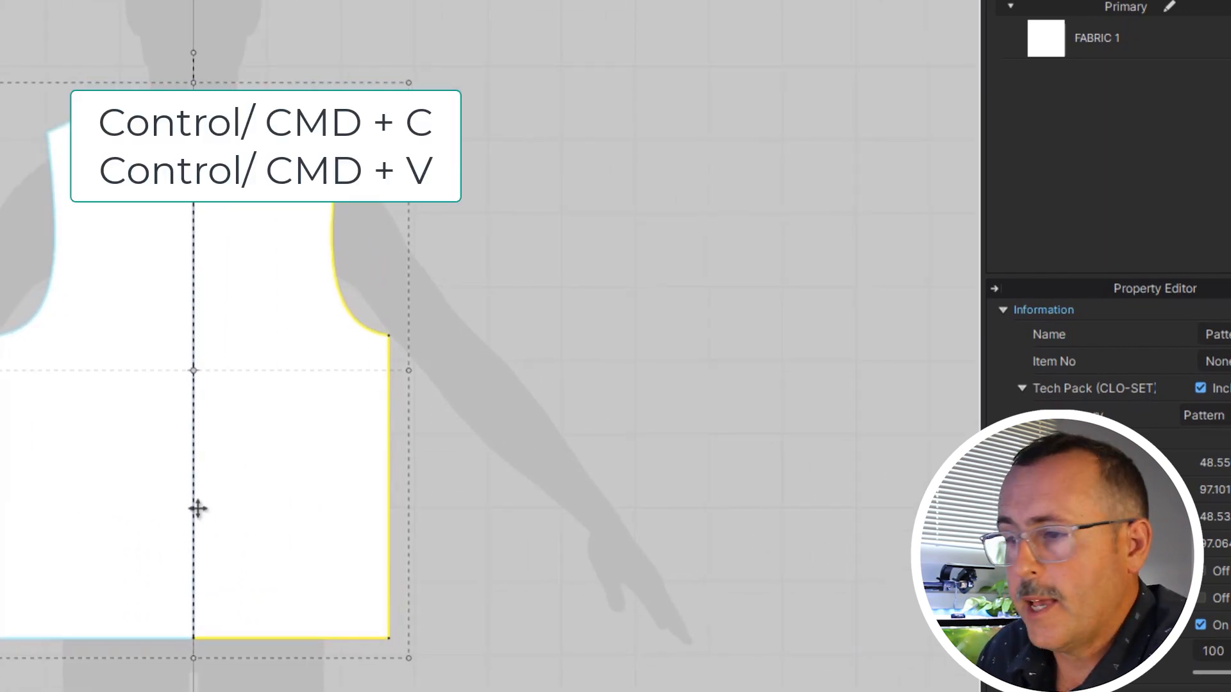
{"action": "key", "text": "ctrl+c"}
{"action": "key", "text": "ctrl+v"}
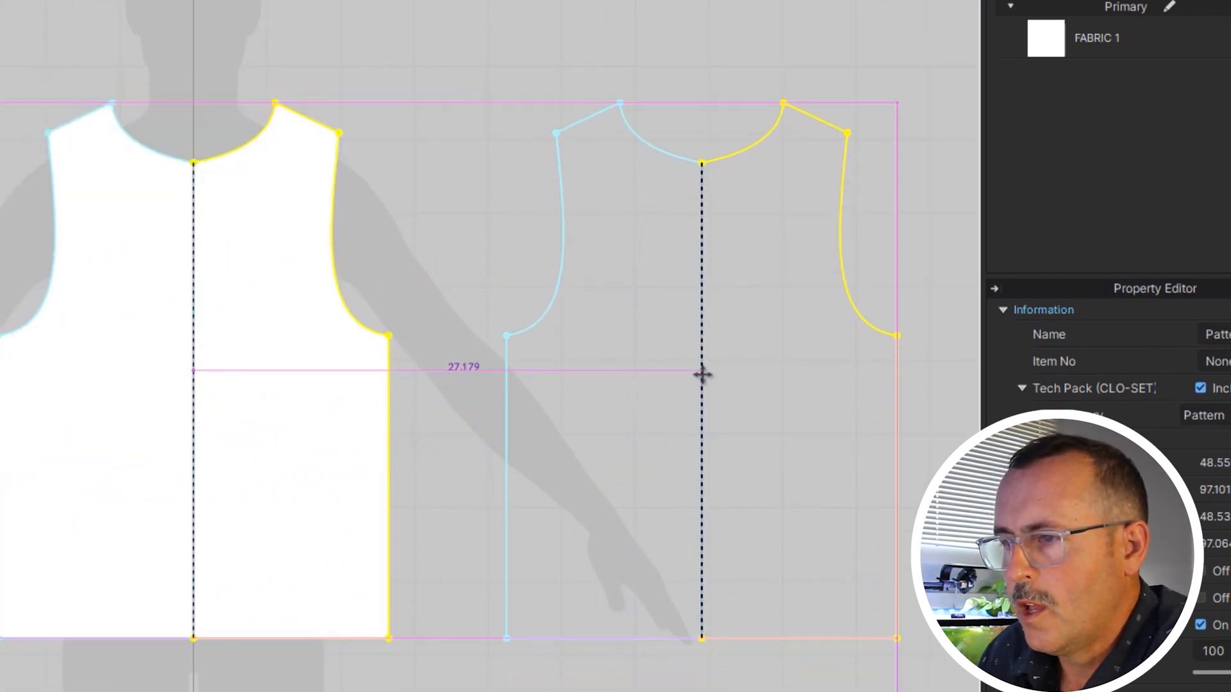
{"action": "left_click", "coordinate": [702, 379]}
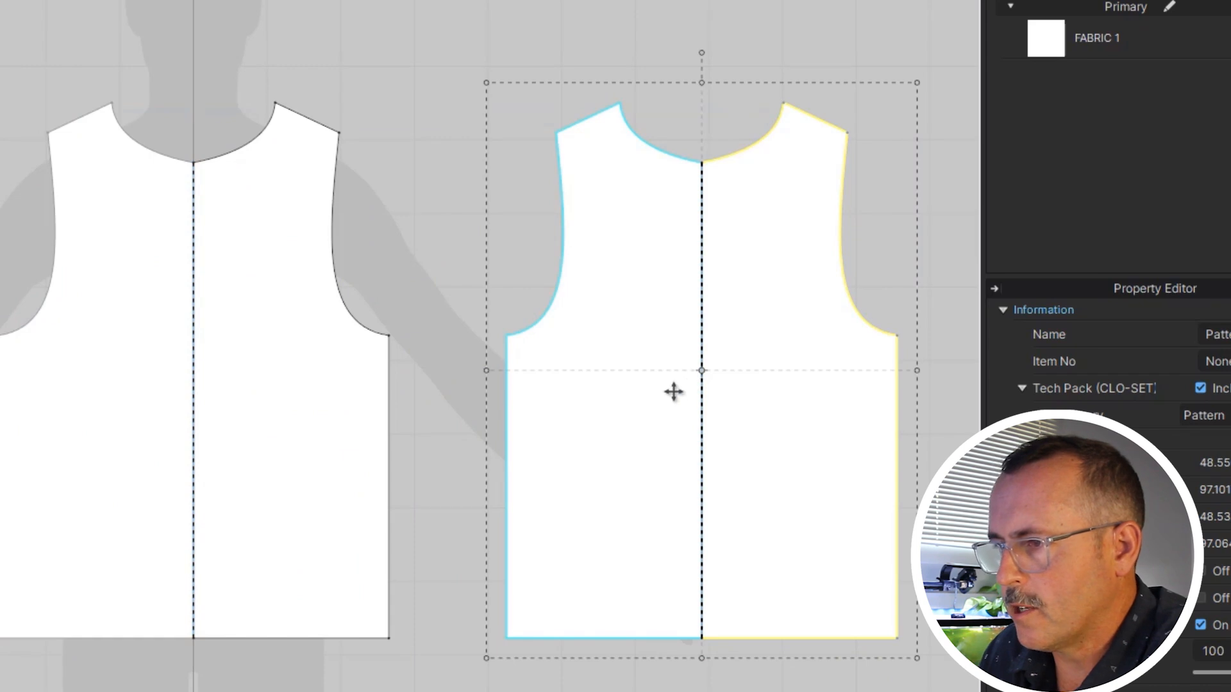
{"action": "middle_click_drag", "start_coordinate": [666, 405], "coordinate": [705, 408]}
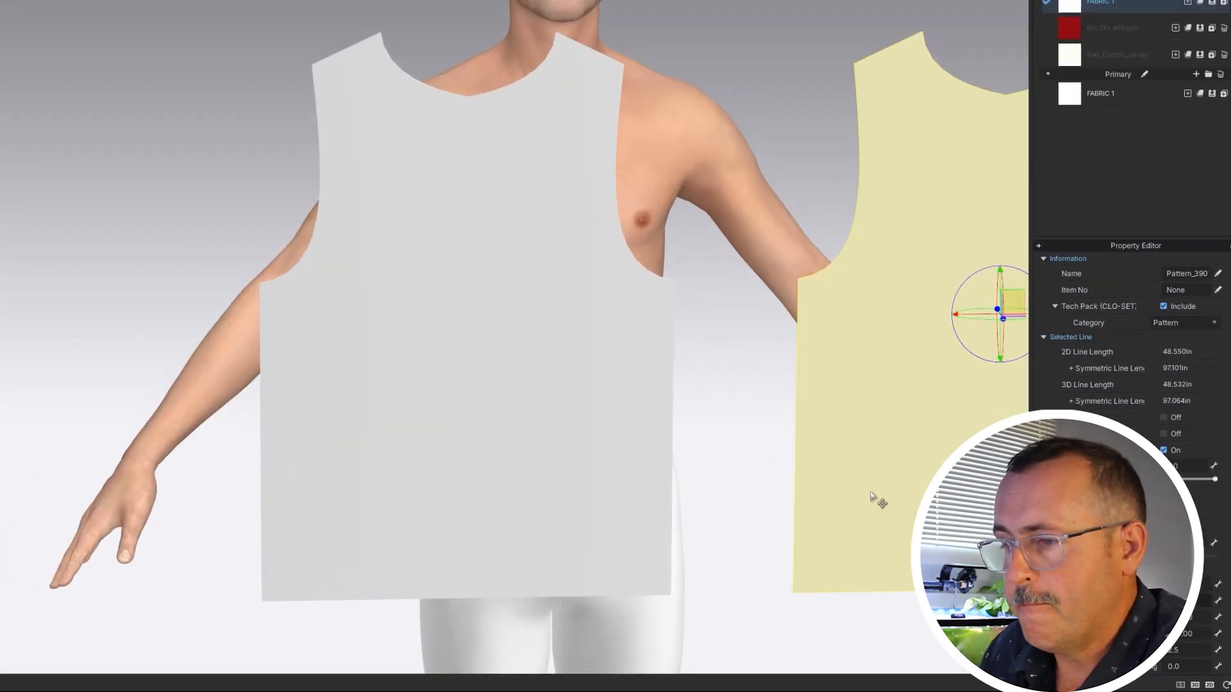
Flip the duplicated bodice piece horizontally in the 3D view
{"action": "middle_click_drag", "start_coordinate": [873, 500], "coordinate": [456, 462]}
{"action": "right_click", "coordinate": [450, 452]}
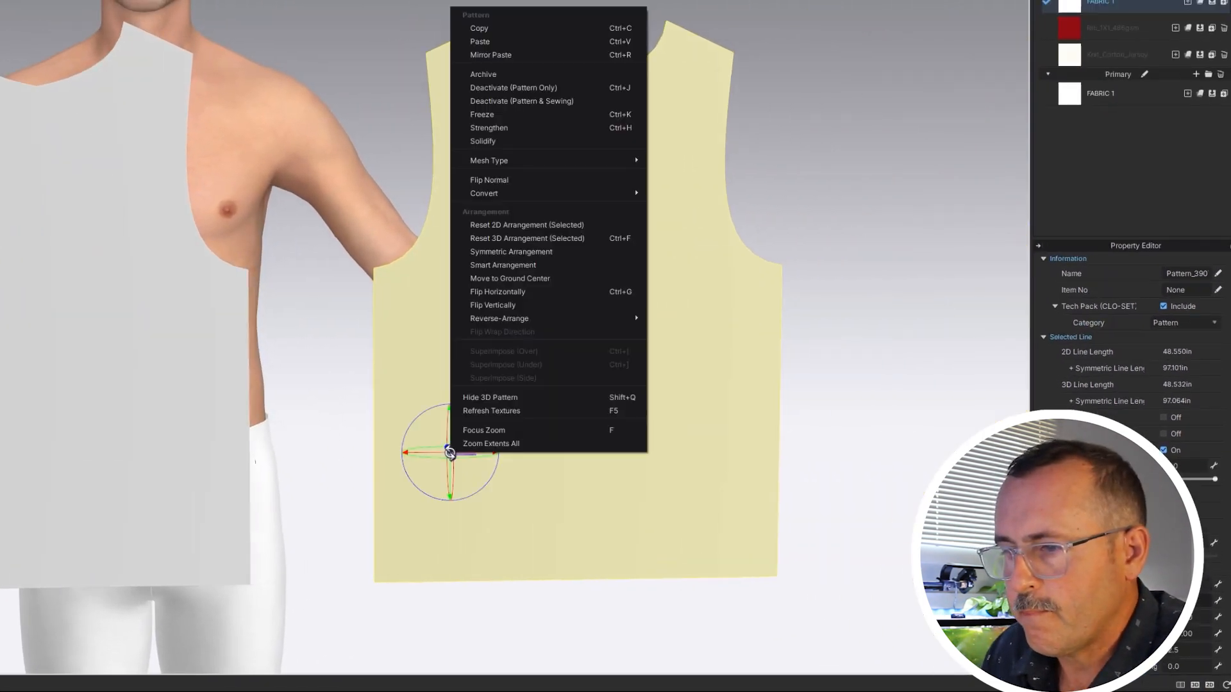
{"action": "left_click", "coordinate": [491, 293]}
{"action": "left_click", "coordinate": [823, 364]}
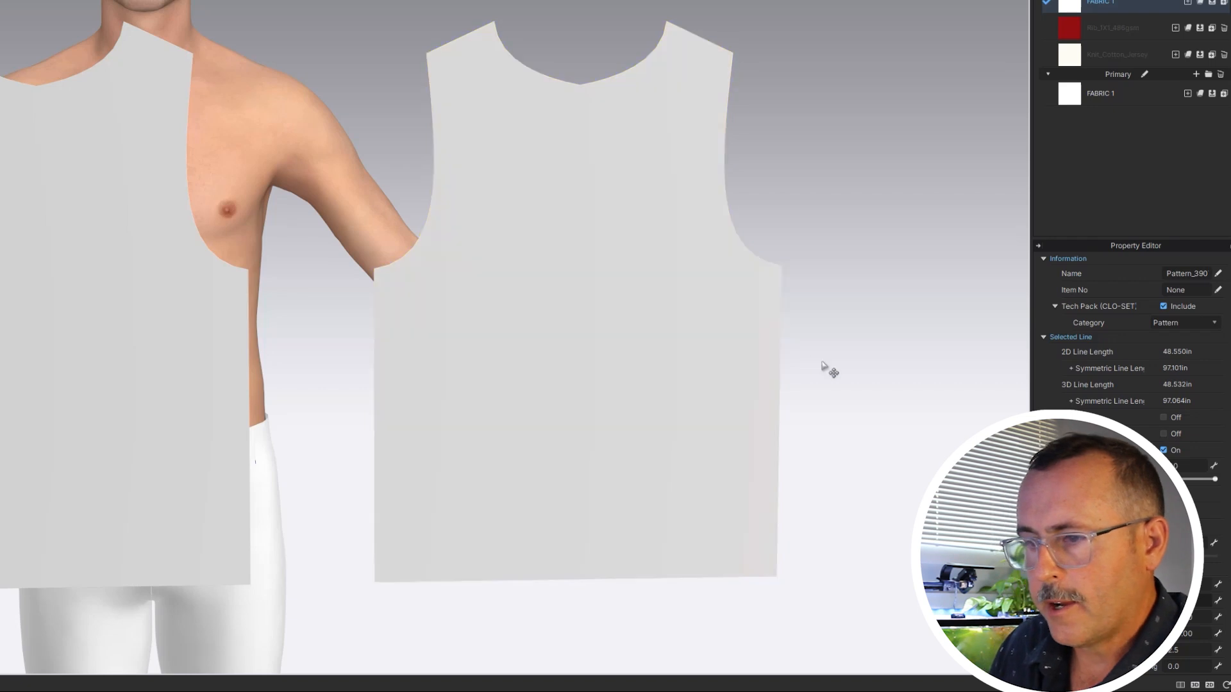
Move the flipped bodice copy behind the avatar and shift it sideways to line up with the avatar's back
{"action": "right_click_drag", "start_coordinate": [820, 368], "coordinate": [466, 457]}
{"action": "left_click", "coordinate": [165, 525]}
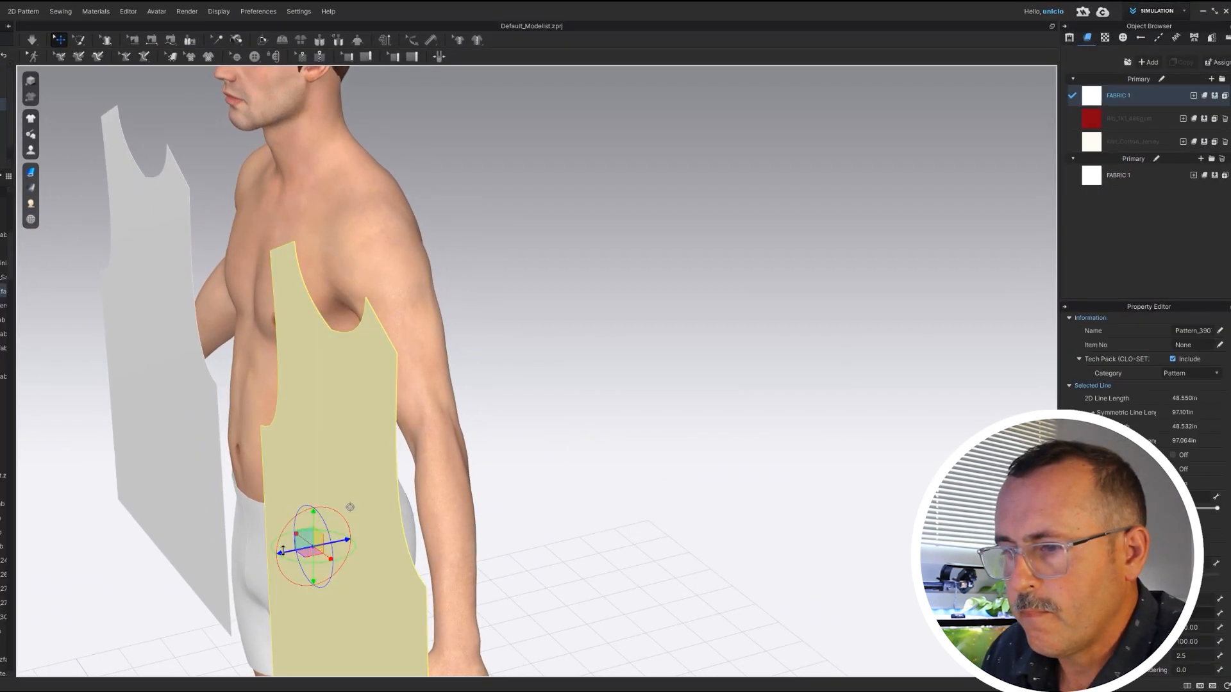
{"action": "left_click_drag", "start_coordinate": [282, 551], "coordinate": [403, 324]}
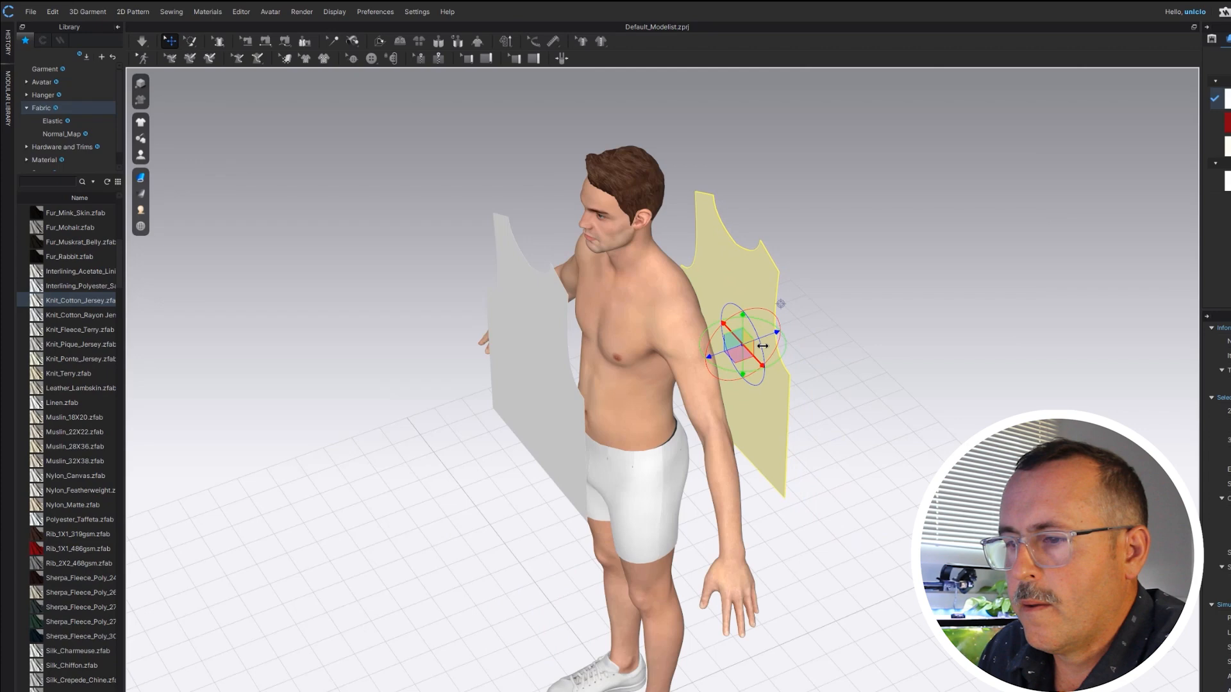
{"action": "left_click_drag", "start_coordinate": [751, 347], "coordinate": [725, 327]}
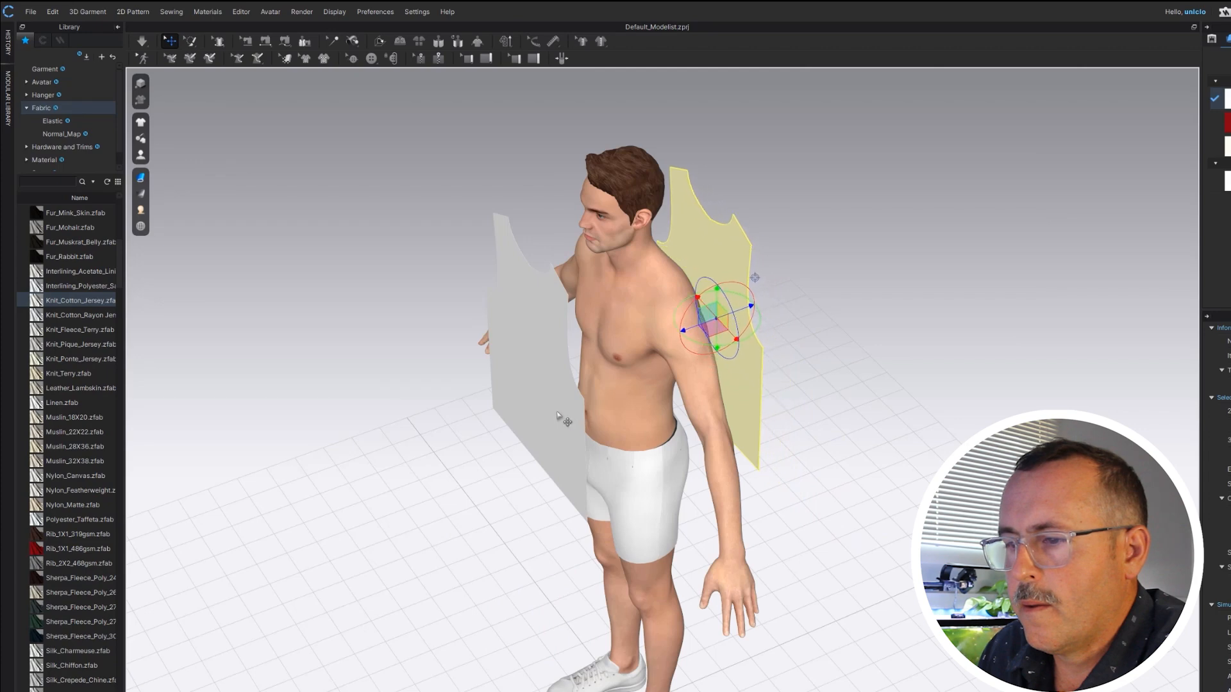
Show the avatar's arrangement points and place the back bodice piece on a point behind the torso
{"action": "right_click_drag", "start_coordinate": [558, 417], "coordinate": [849, 328]}
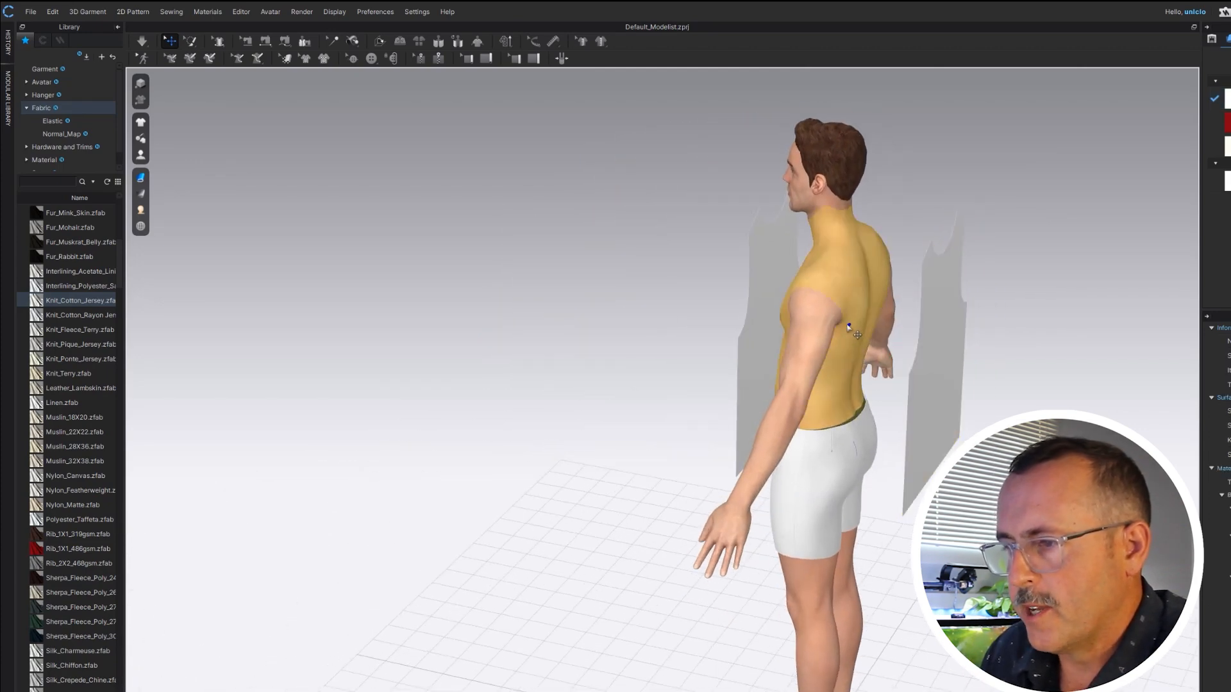
{"action": "mouse_move", "coordinate": [141, 156]}
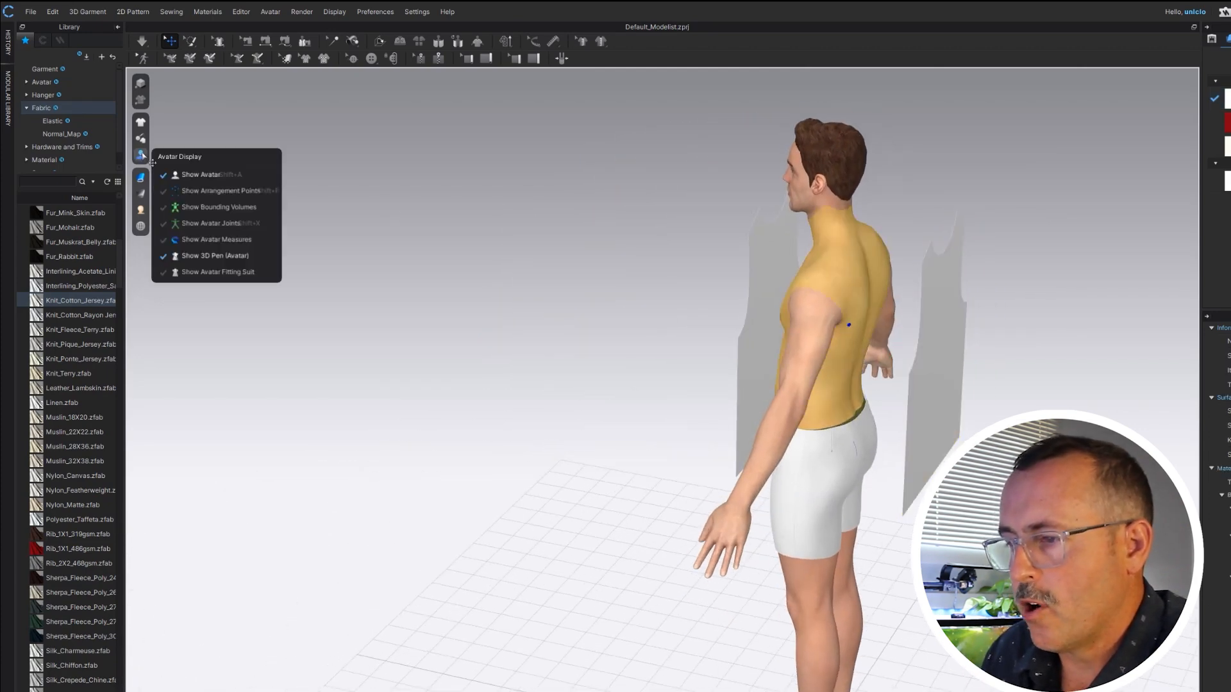
{"action": "left_click", "coordinate": [202, 192]}
{"action": "right_click_drag", "start_coordinate": [978, 398], "coordinate": [921, 409]}
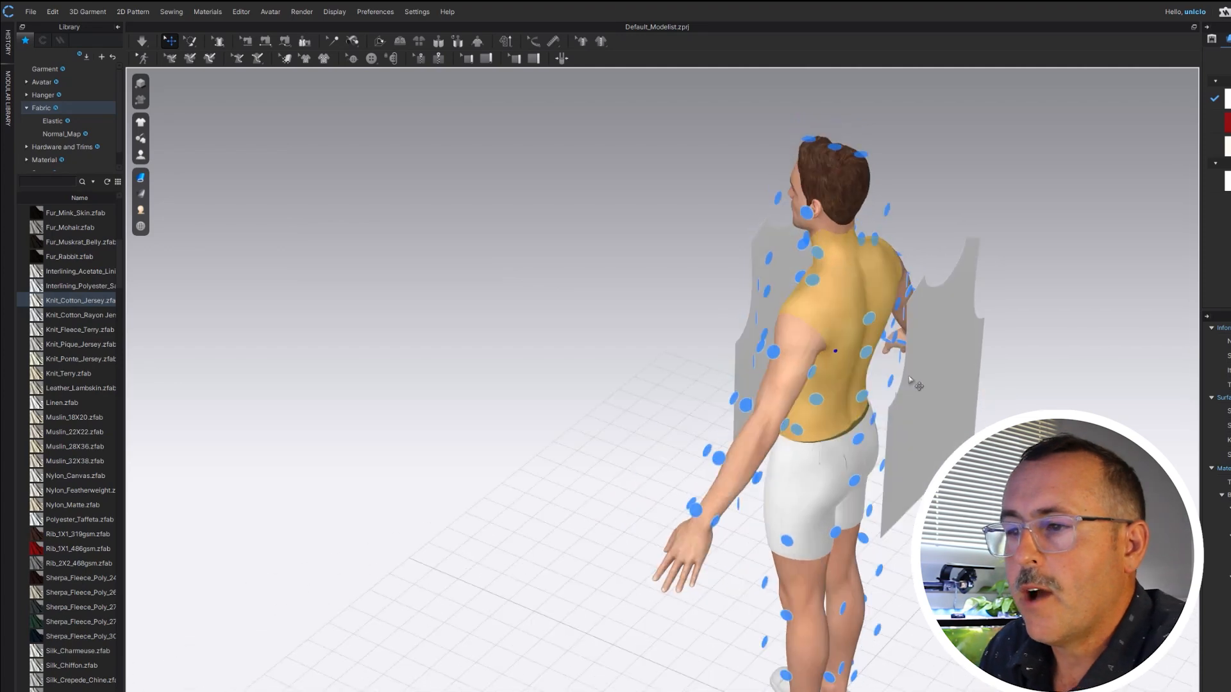
{"action": "left_click", "coordinate": [912, 387]}
{"action": "left_click", "coordinate": [889, 381]}
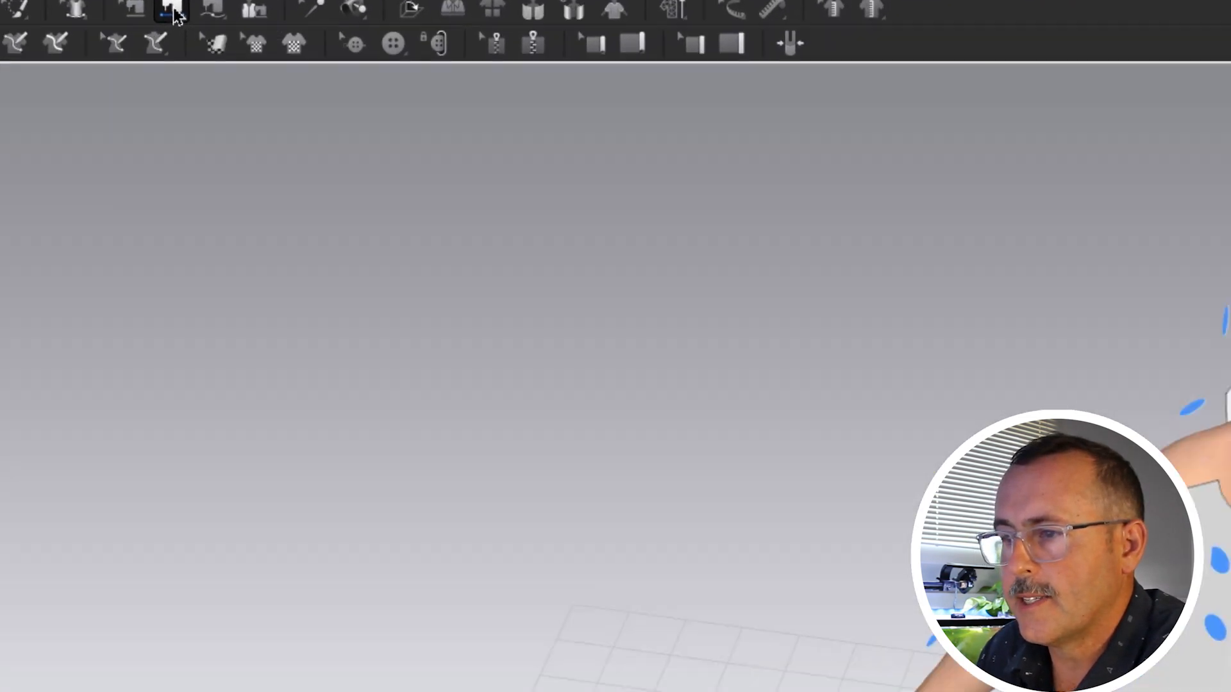
Sew the front and back bodice pieces together at the shoulders and side edges, and simulate the garment
{"action": "left_click", "coordinate": [173, 11]}
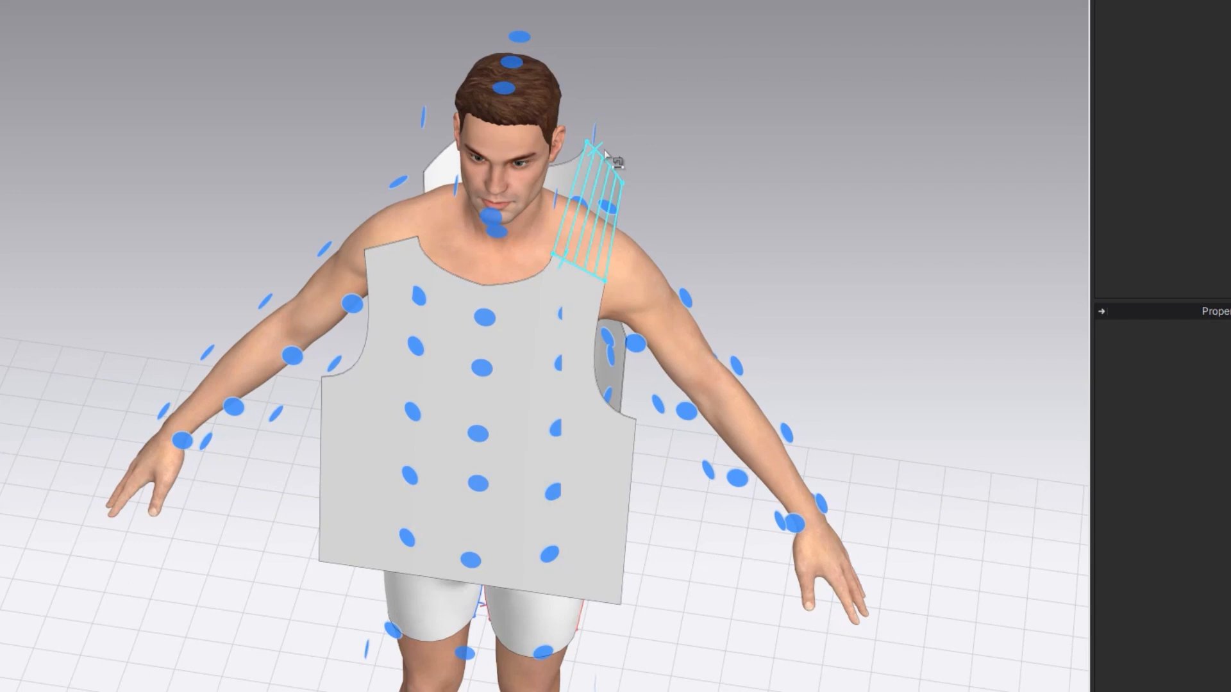
{"action": "left_click", "coordinate": [609, 162]}
{"action": "right_click_drag", "start_coordinate": [609, 161], "coordinate": [614, 362]}
{"action": "left_click", "coordinate": [614, 363]}
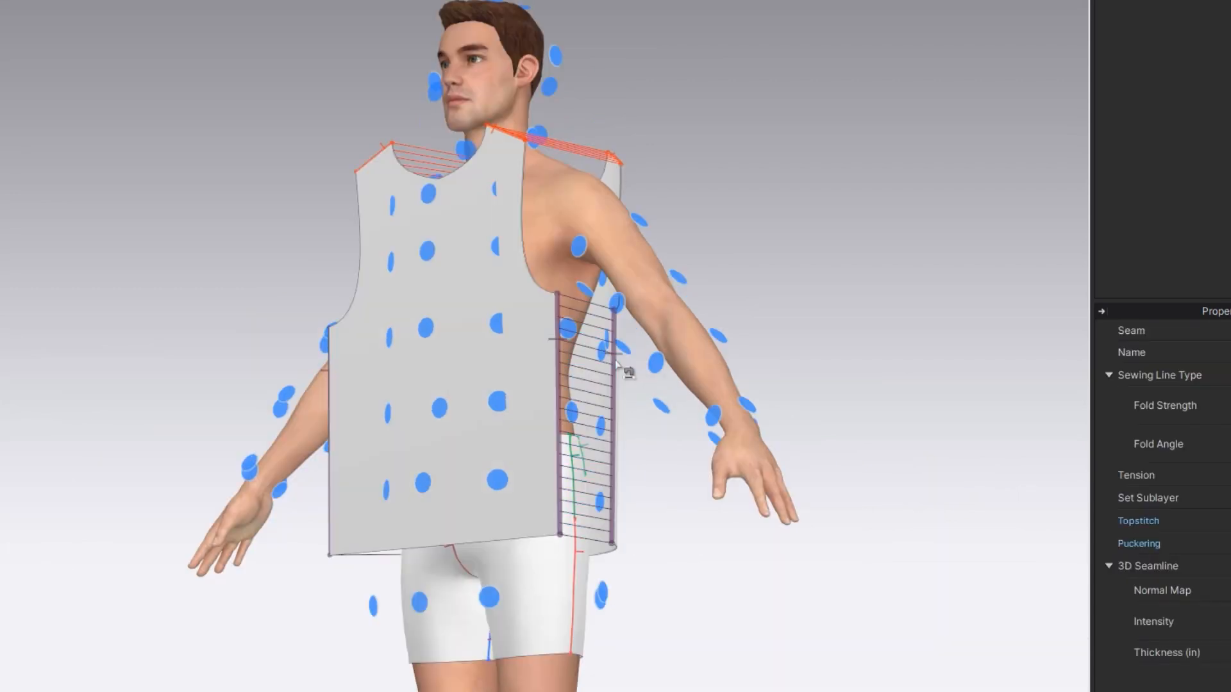
{"action": "key", "text": "space"}
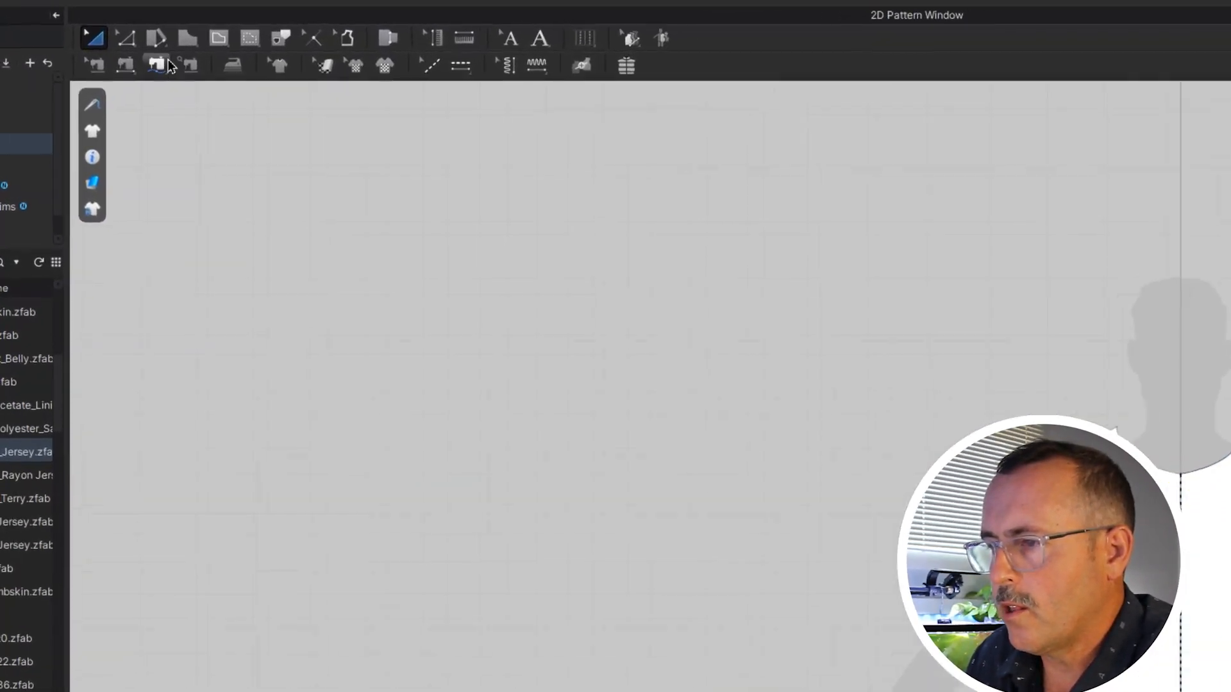
Draw a rectangular sleeve piece beside the front bodice in the 2D pattern and shift it slightly farther away
{"action": "left_click", "coordinate": [187, 38]}
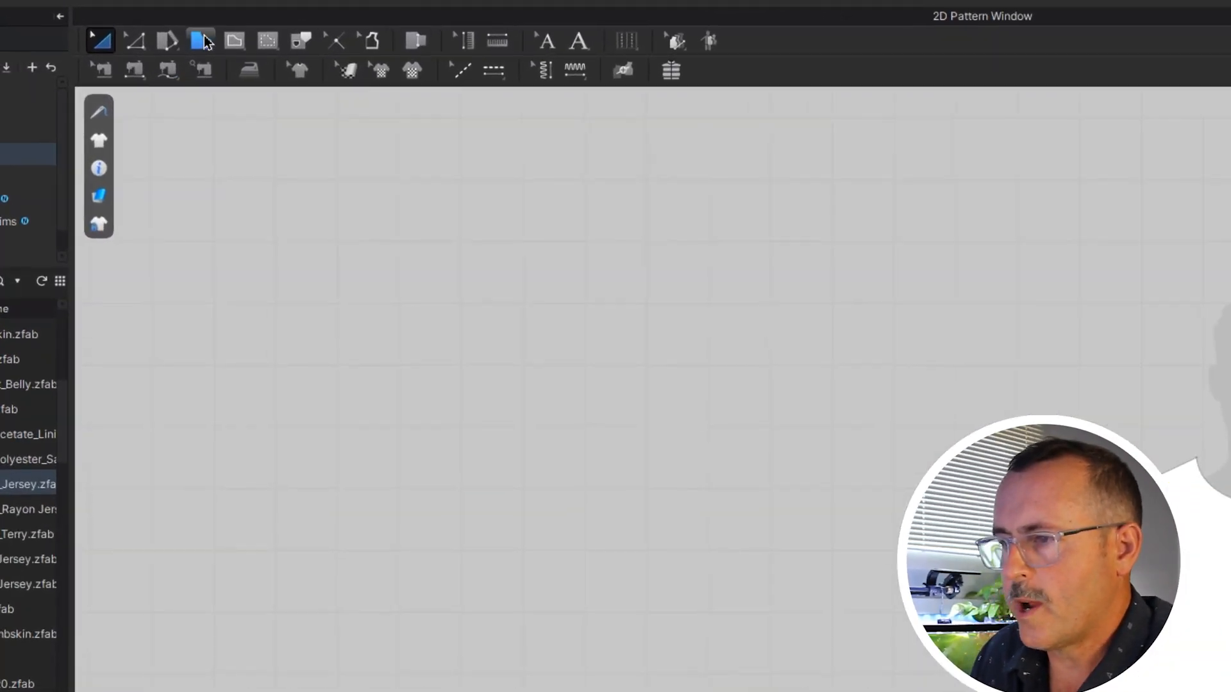
{"action": "left_click", "coordinate": [229, 84]}
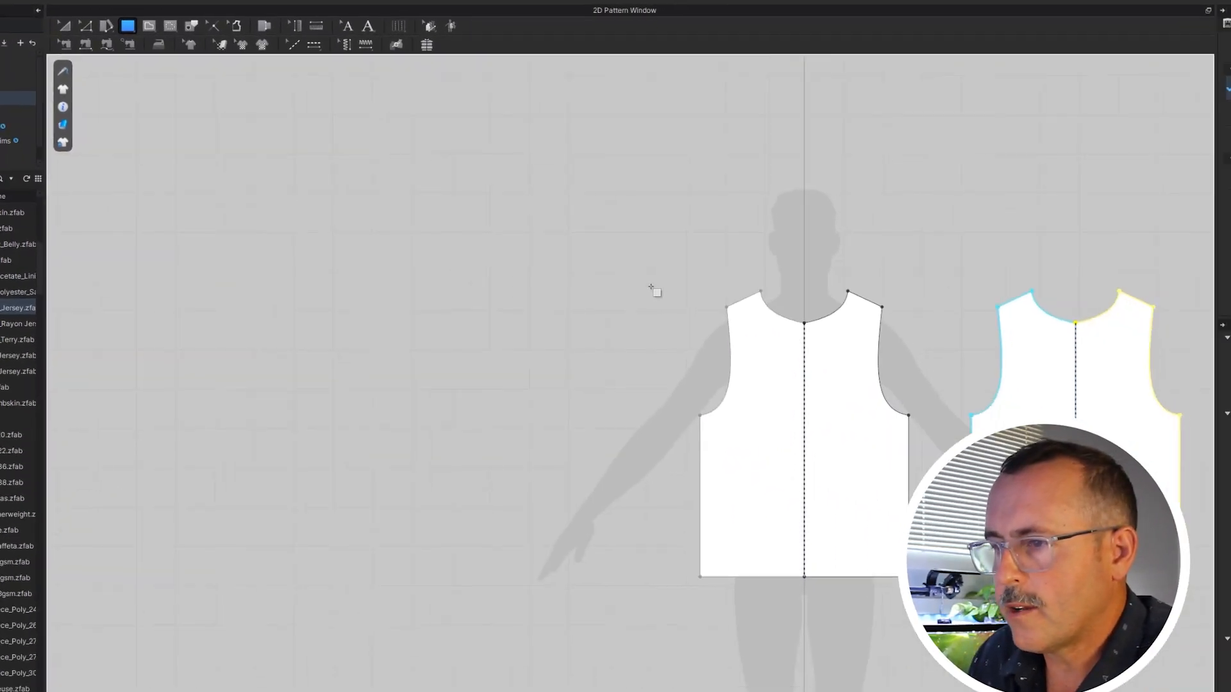
{"action": "left_click_drag", "start_coordinate": [671, 287], "coordinate": [372, 460]}
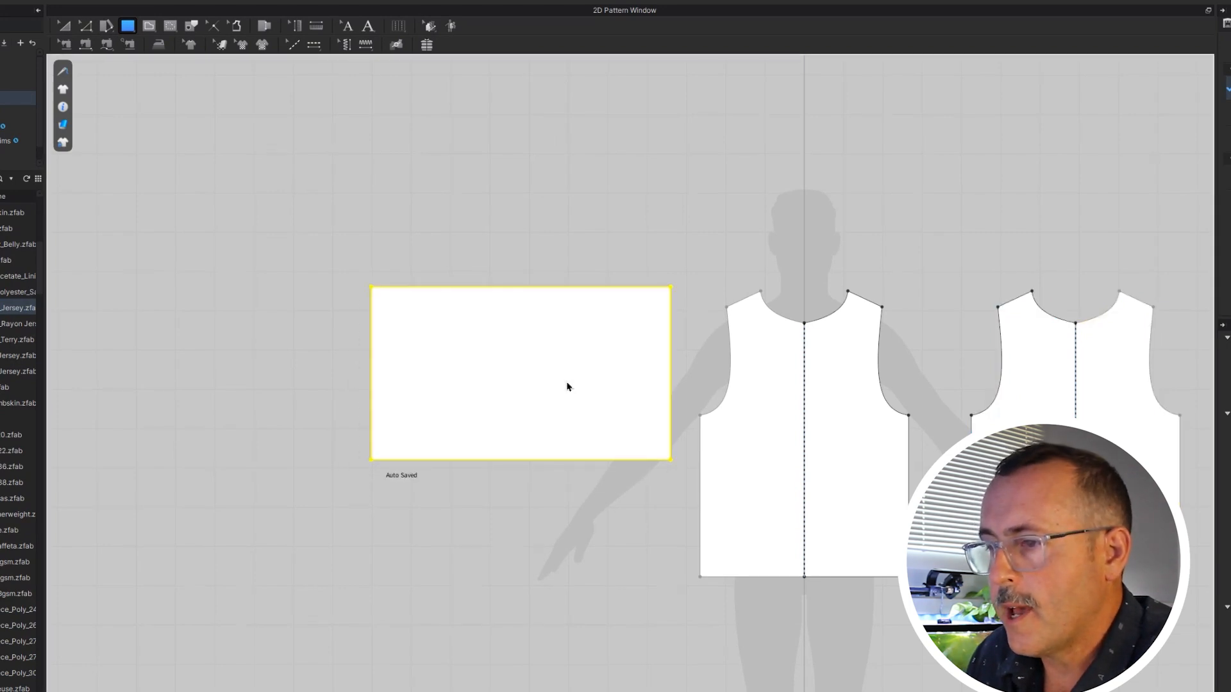
{"action": "left_click_drag", "start_coordinate": [566, 387], "coordinate": [489, 380]}
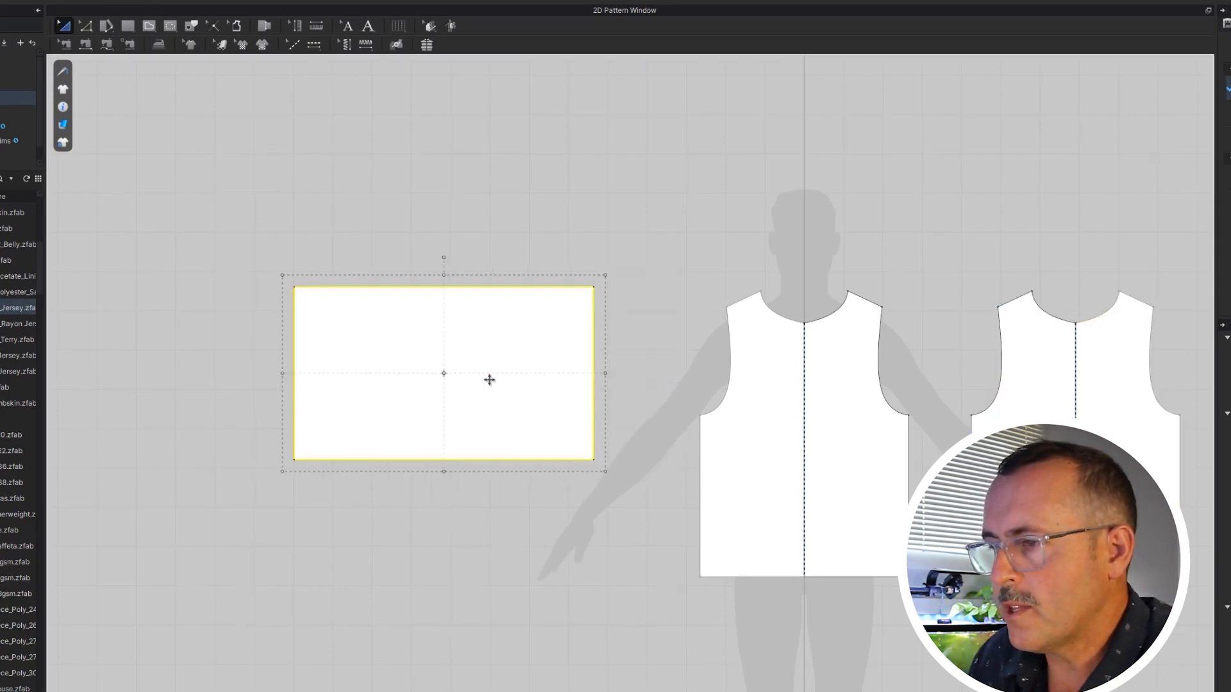
Add a midpoint to the sleeve rectangle's edge facing the bodice, plus one point near each end of that edge
{"action": "key", "text": "x"}
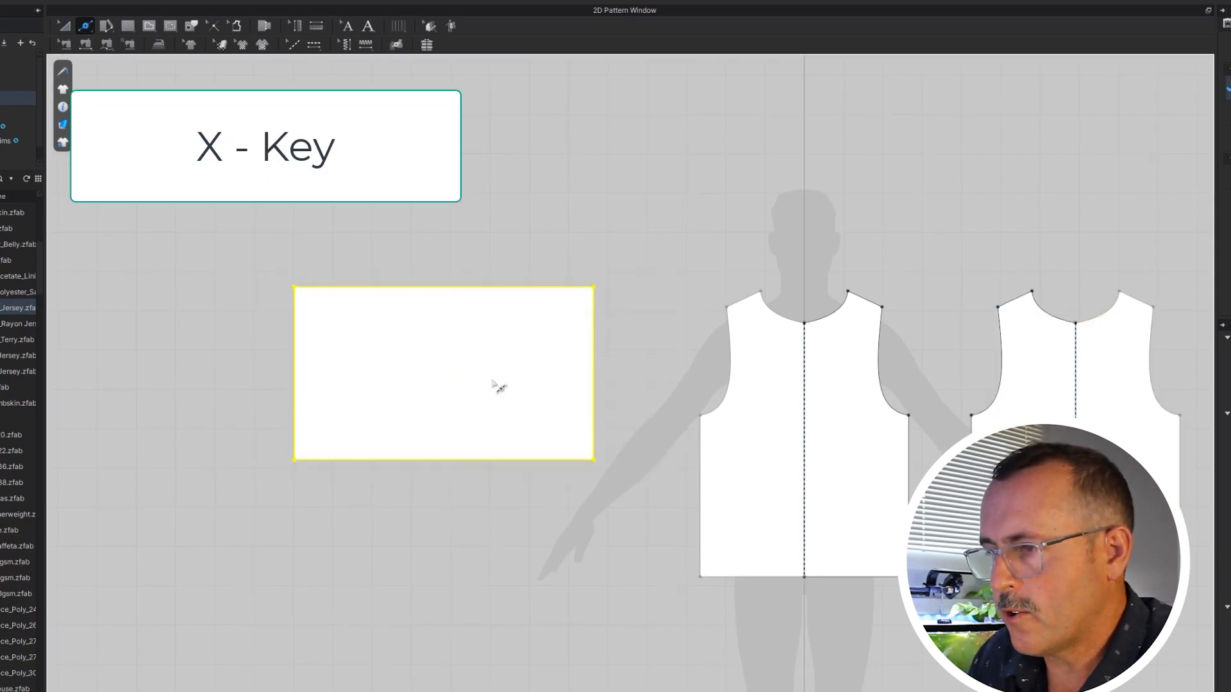
{"action": "left_click", "coordinate": [596, 374]}
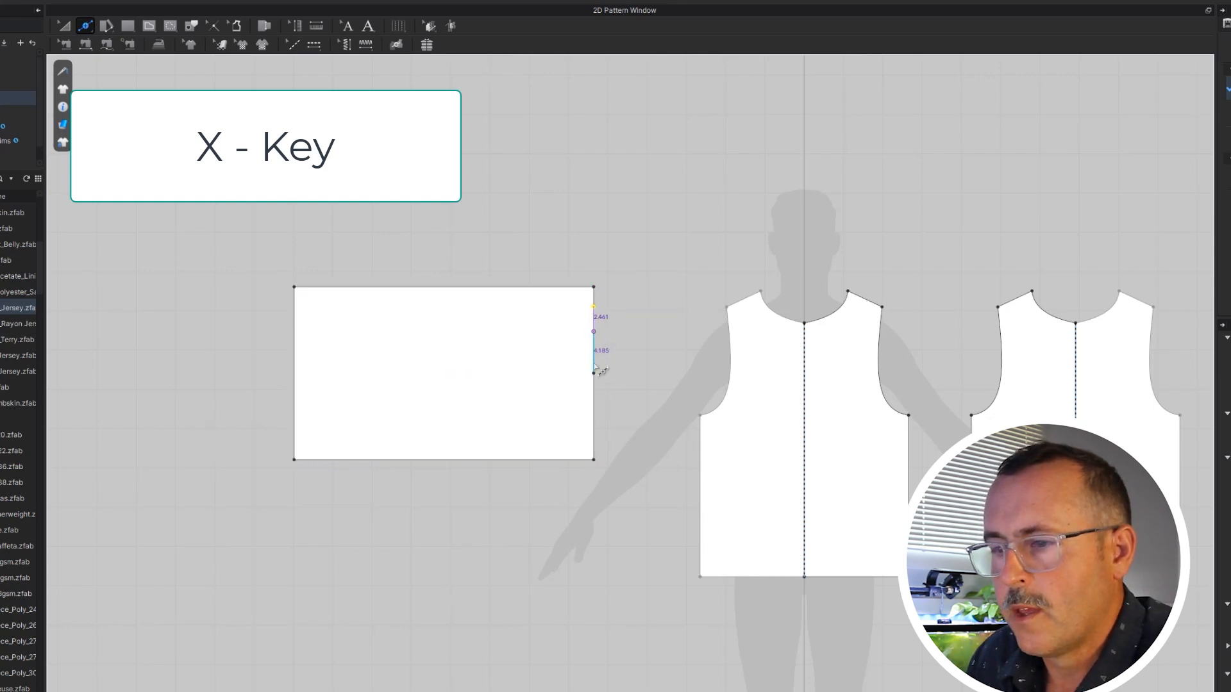
{"action": "left_click", "coordinate": [593, 435]}
Form the sleeve cap by pulling the edge midpoint toward the bodice, shifting its neighbouring points outward, and curving the segments into an S-shaped armhole line
{"action": "key", "text": "z"}
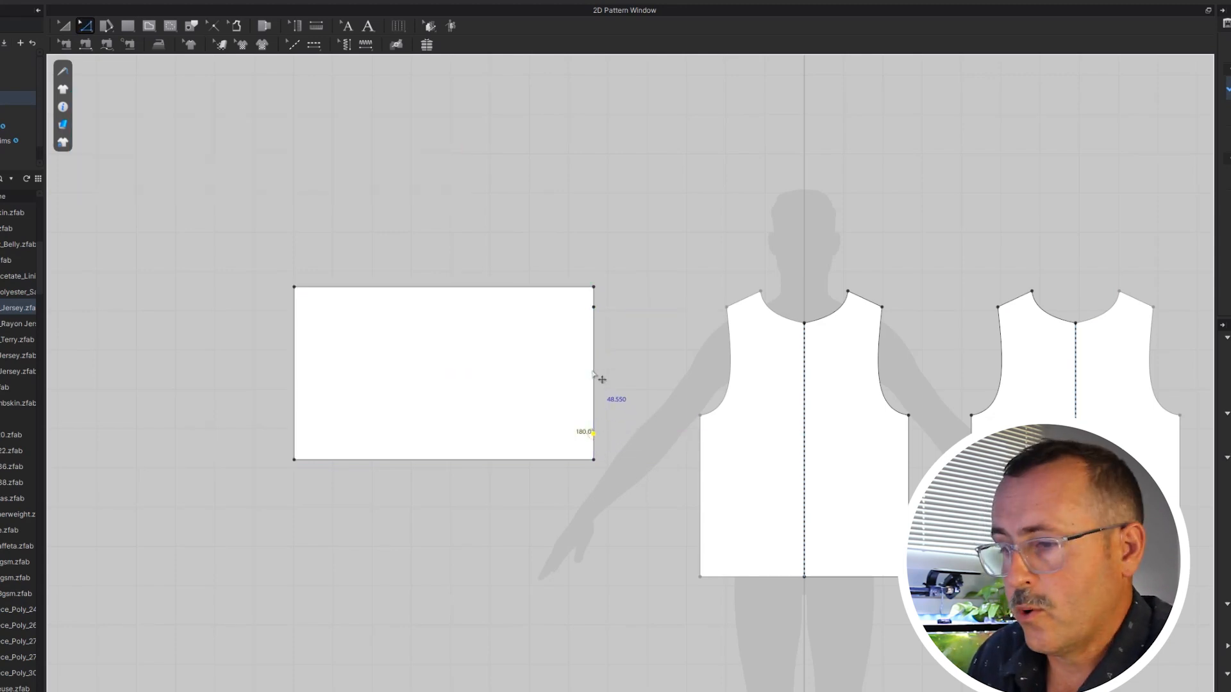
{"action": "left_click_drag", "start_coordinate": [593, 373], "coordinate": [660, 373]}
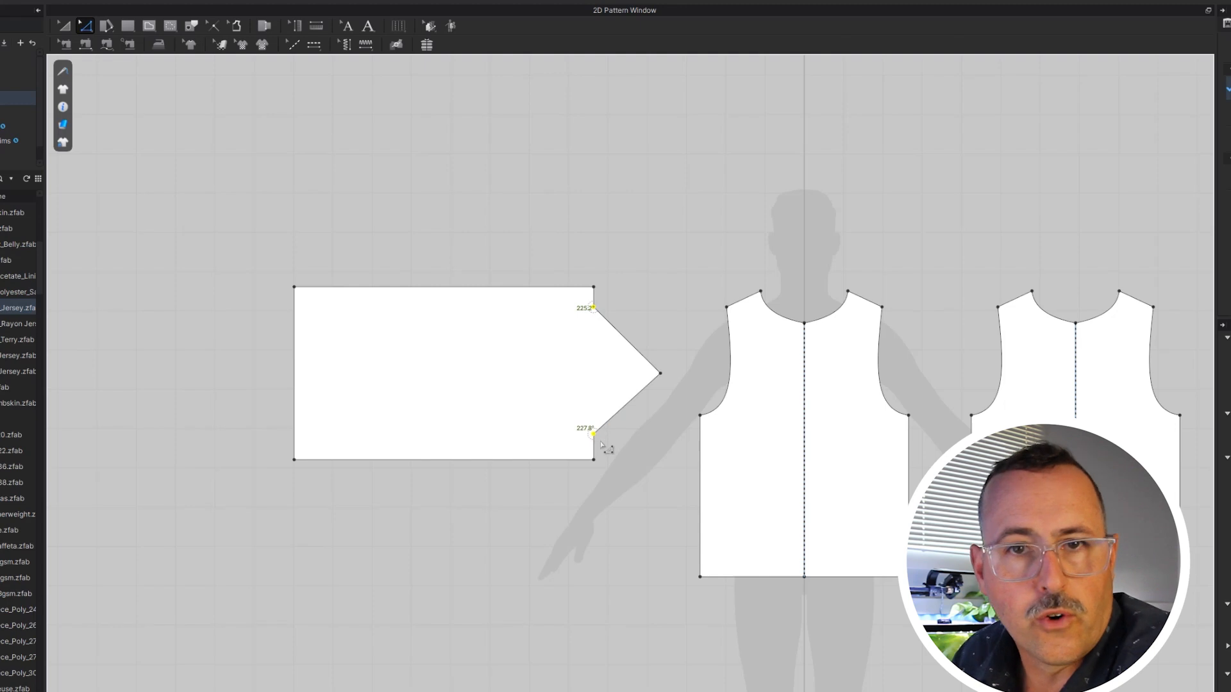
{"action": "key", "text": "c"}
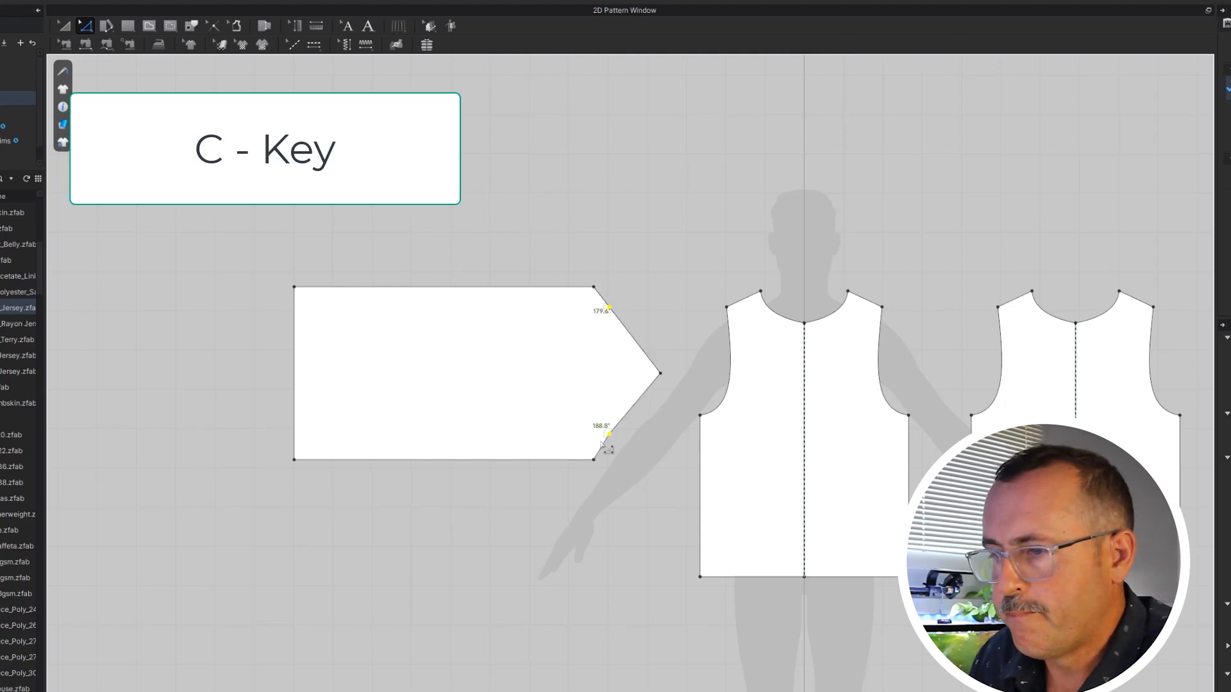
{"action": "left_click_drag", "start_coordinate": [633, 416], "coordinate": [645, 421]}
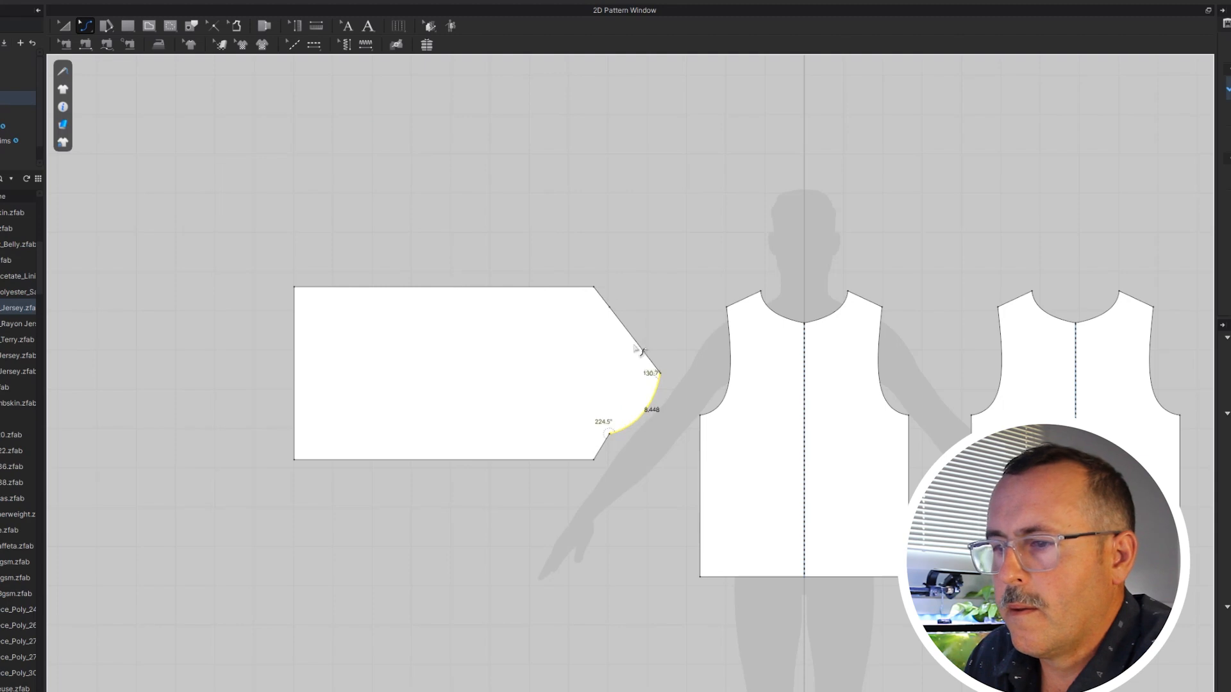
{"action": "left_click_drag", "start_coordinate": [636, 343], "coordinate": [607, 307]}
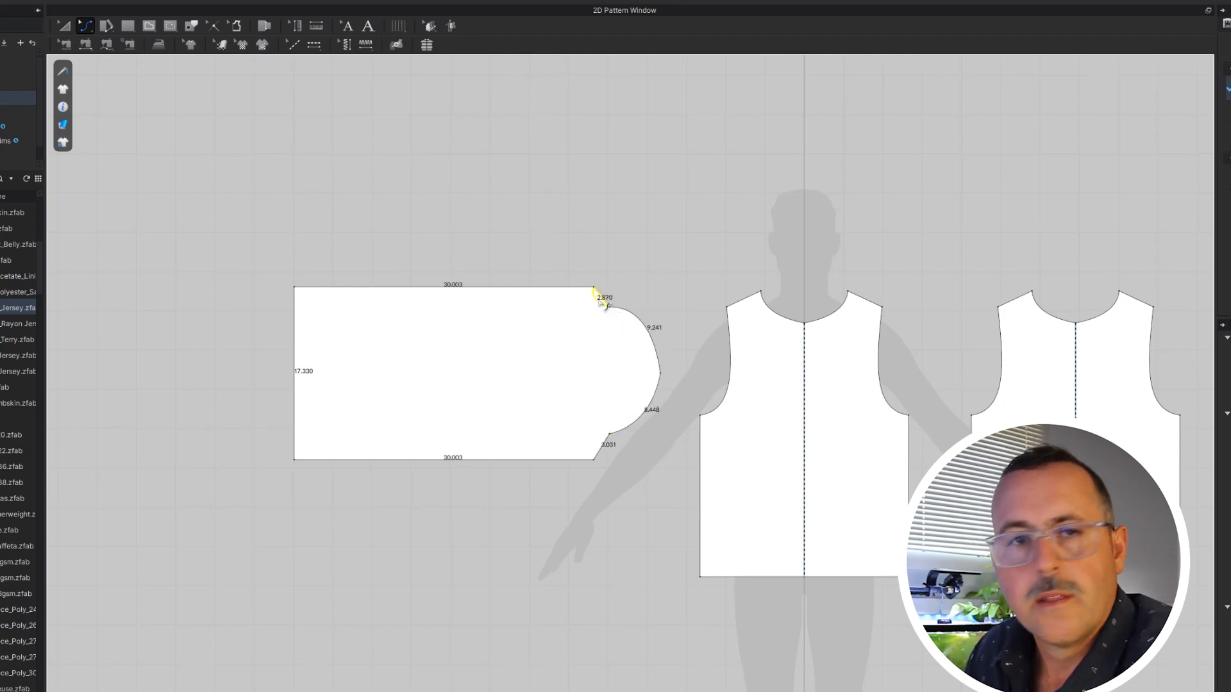
{"action": "key", "text": "z"}
{"action": "left_click", "coordinate": [606, 452]}
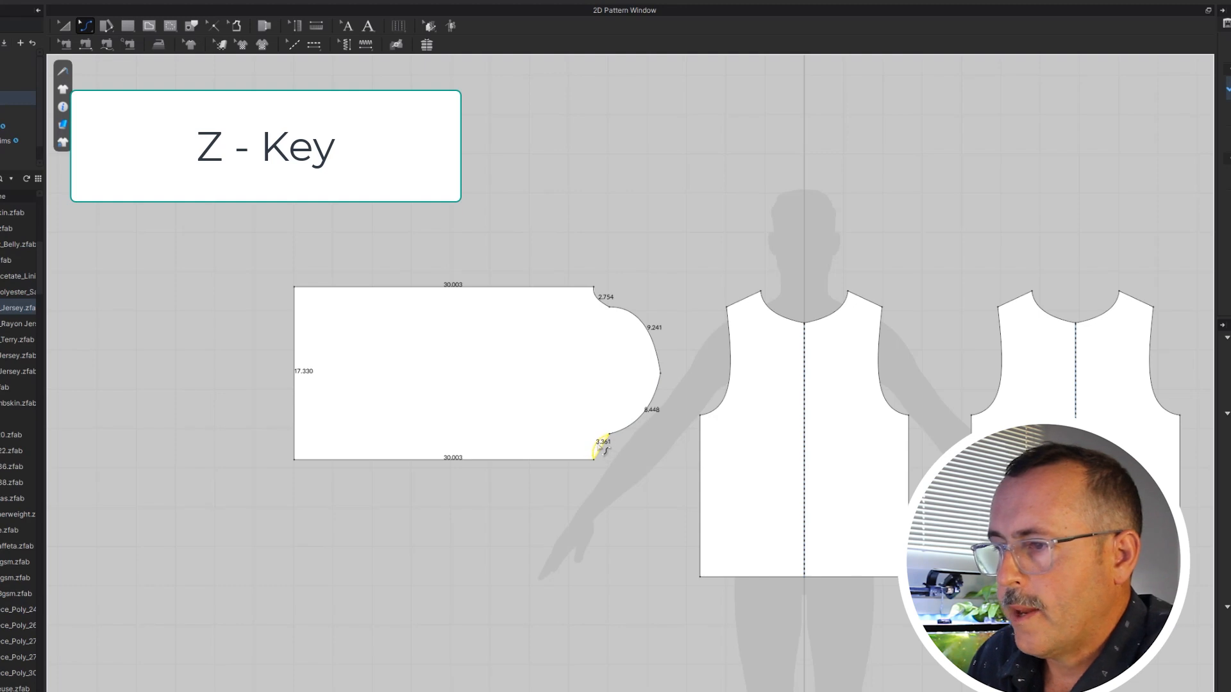
Move the sleeve's two underarm corners slightly outward to widen the piece at the cap end
{"action": "key", "text": "z"}
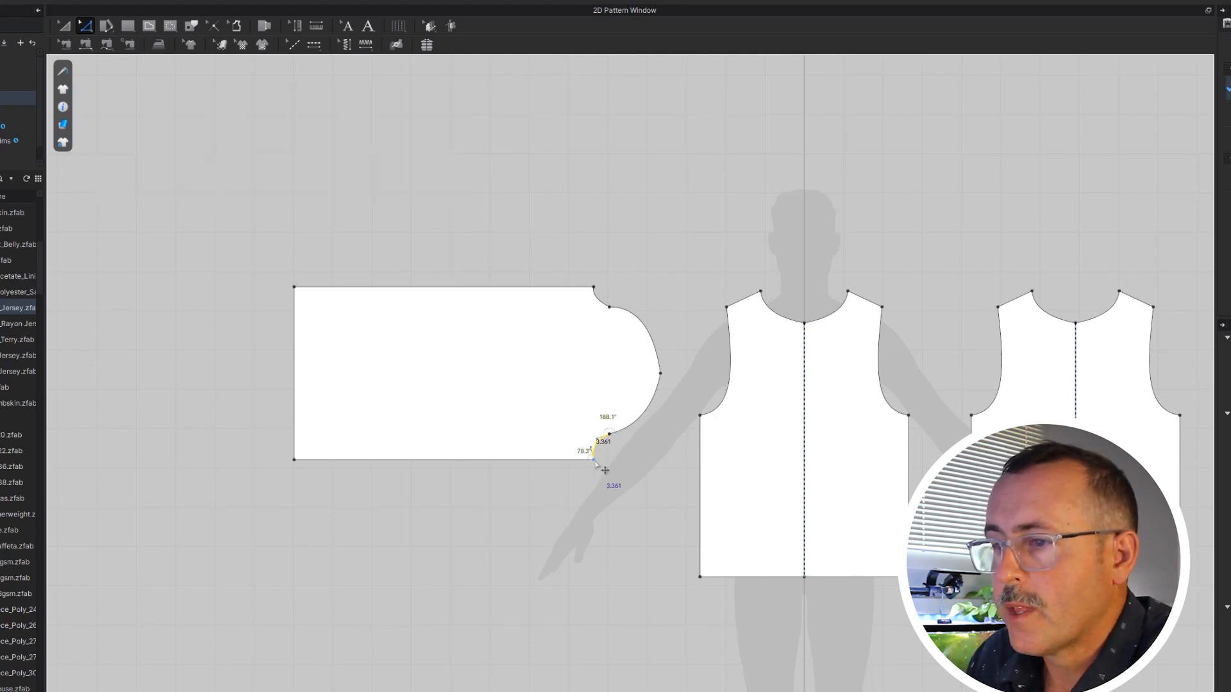
{"action": "left_click_drag", "start_coordinate": [594, 460], "coordinate": [594, 468]}
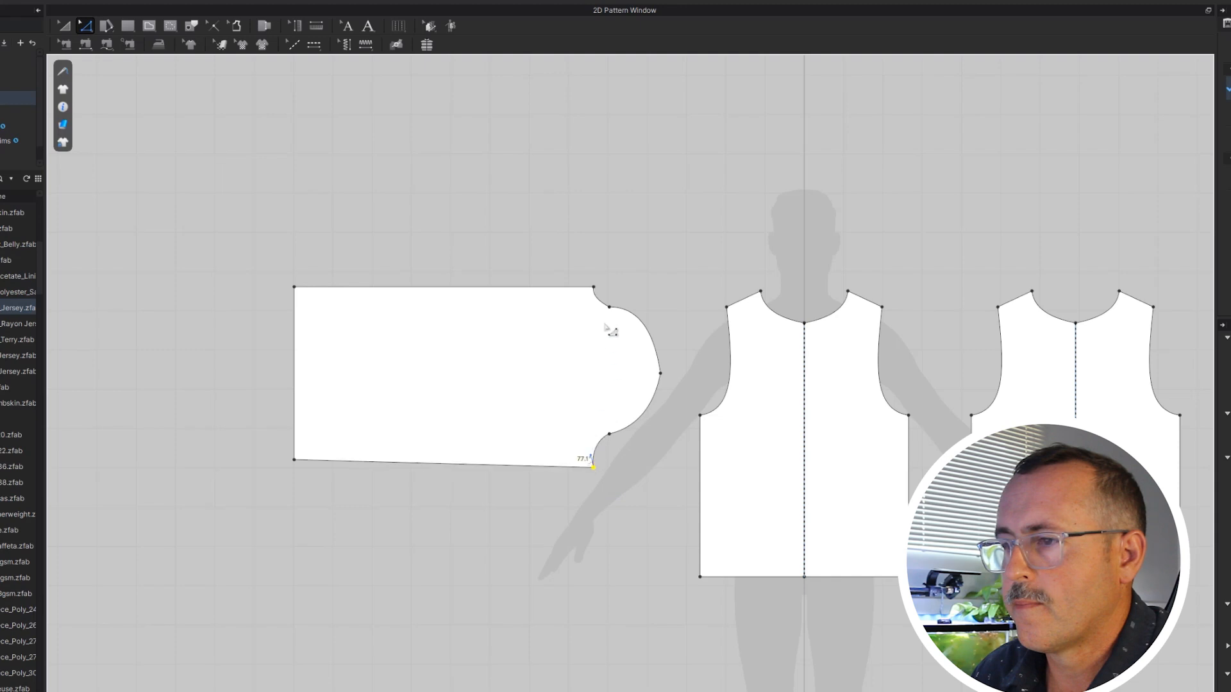
{"action": "left_click_drag", "start_coordinate": [594, 288], "coordinate": [593, 279]}
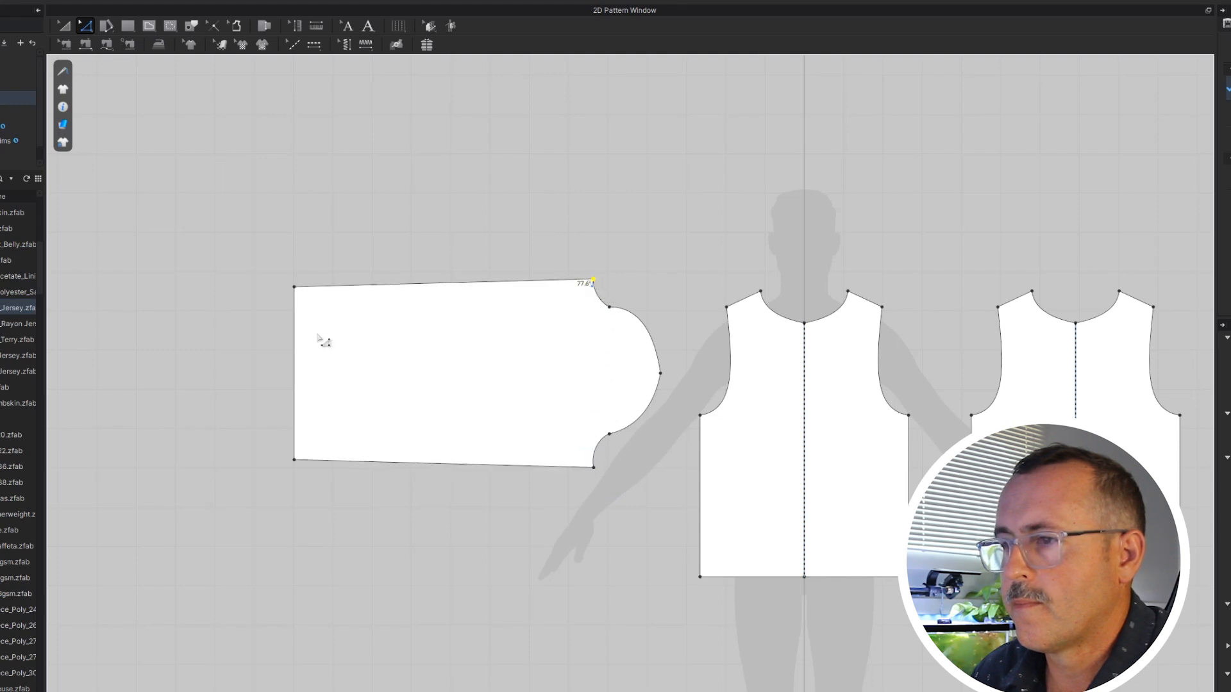
Nudge the two wrist-end corners of the sleeve toward each other to taper the piece to a cuff edge about 13 long
{"action": "left_click", "coordinate": [296, 288]}
{"action": "key", "text": "Down"}
{"action": "key", "text": "Down"}
{"action": "key", "text": "Down"}
{"action": "left_click", "coordinate": [295, 460]}
{"action": "key", "text": "Up"}
{"action": "key", "text": "Up"}
{"action": "key", "text": "Up"}
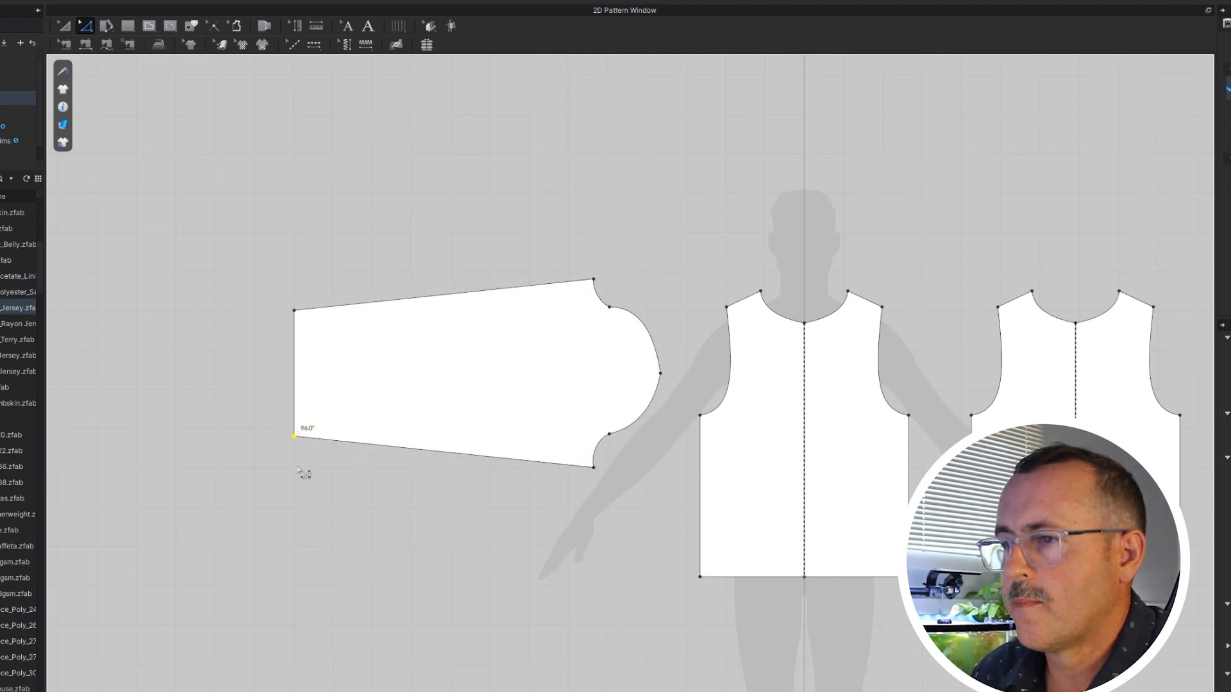
{"action": "key", "text": "Down"}
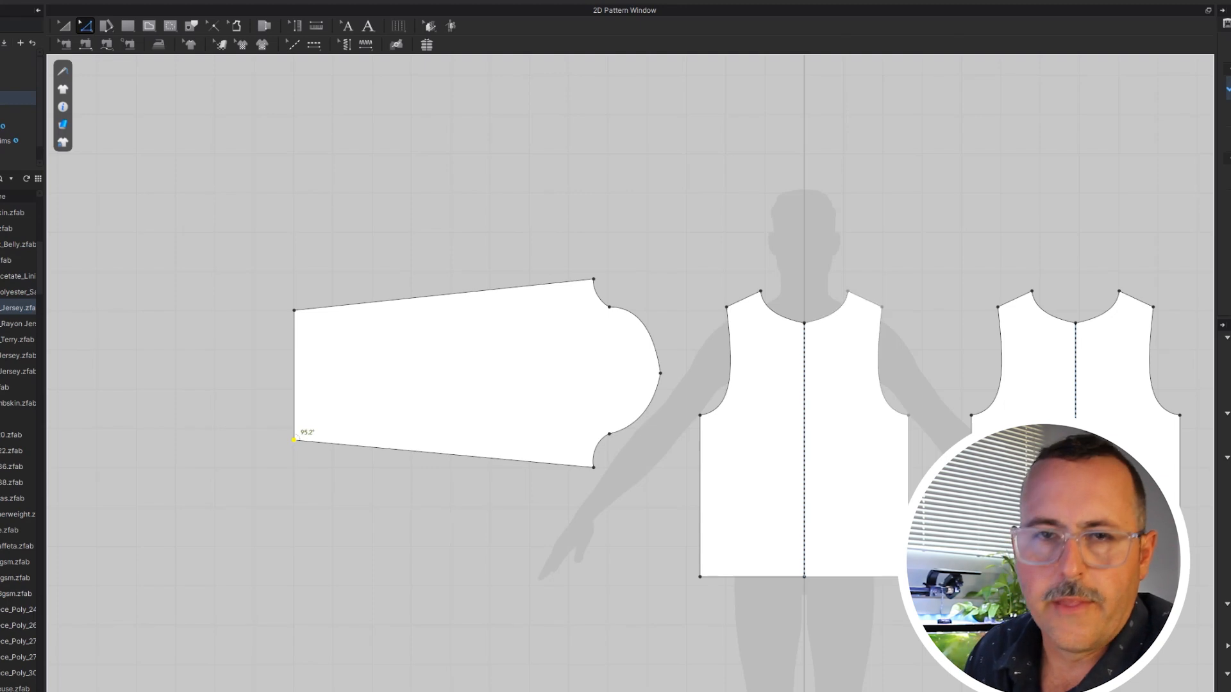
Clone the sleeve as a symmetric pattern with sewing and place the copy beyond the back bodice
{"action": "key", "text": "a"}
{"action": "left_click", "coordinate": [439, 395]}
{"action": "right_click", "coordinate": [440, 395]}
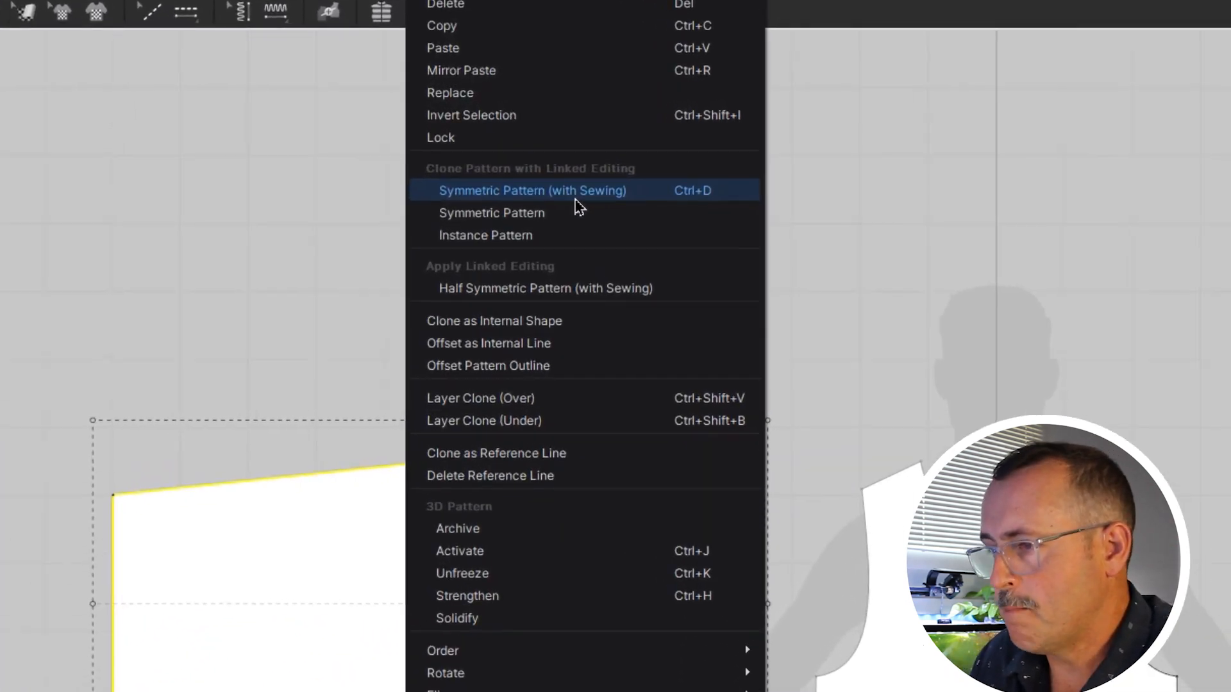
{"action": "left_click", "coordinate": [575, 192]}
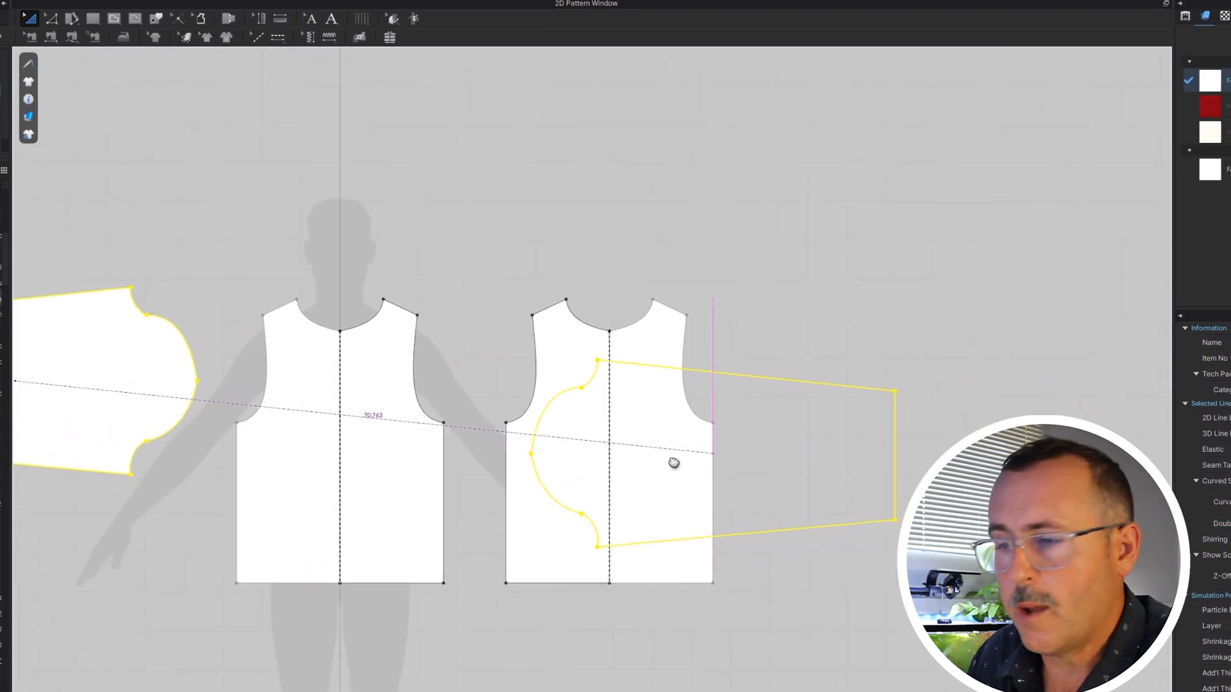
{"action": "left_click", "coordinate": [873, 389]}
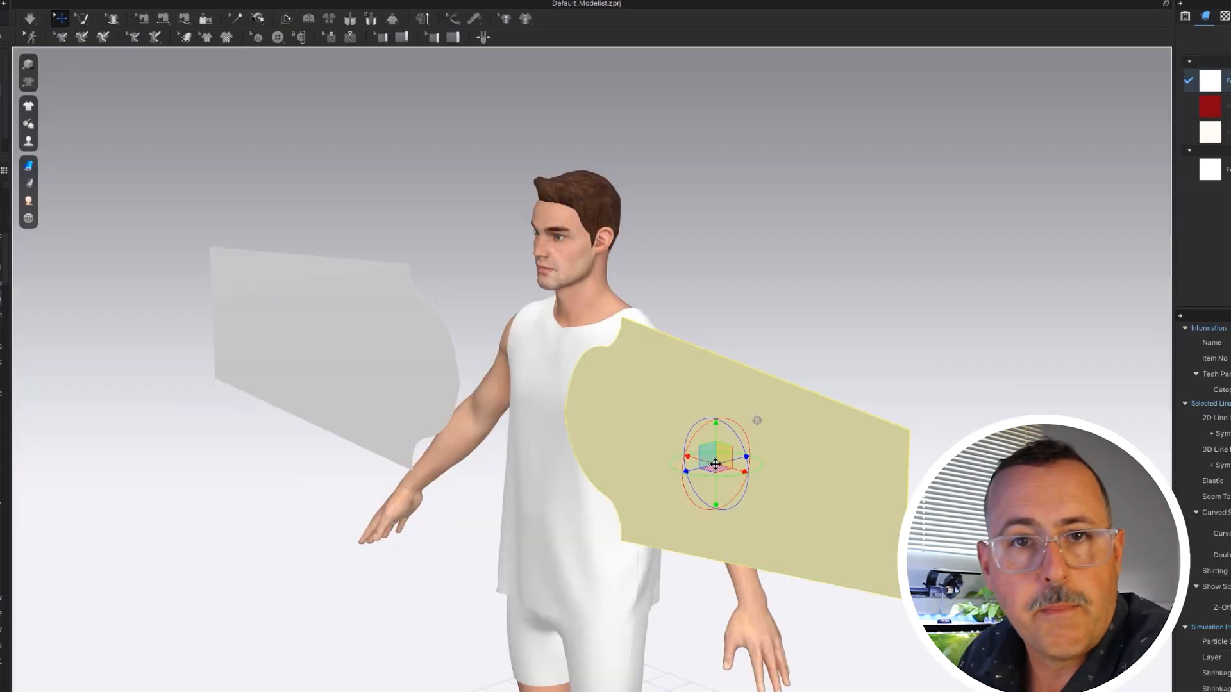
Select both sleeve pieces in the 3D view and rotate them to lie flat at shoulder height
{"action": "left_click", "coordinate": [385, 371]}
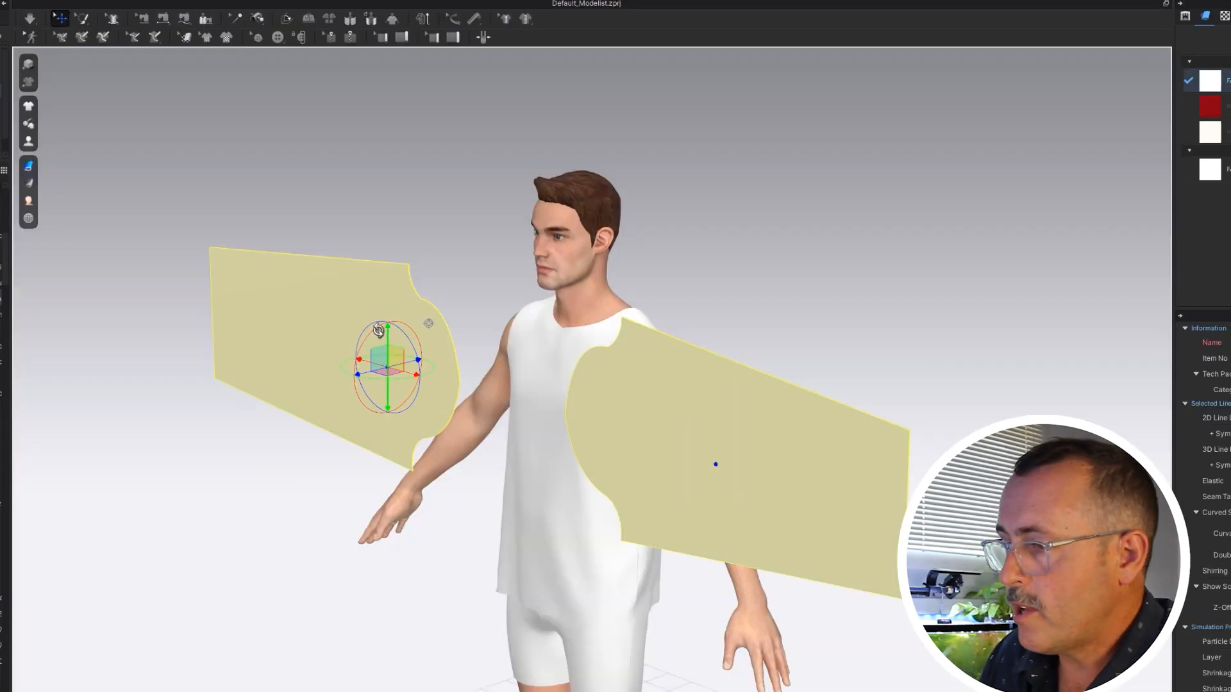
{"action": "left_click_drag", "start_coordinate": [378, 330], "coordinate": [448, 282]}
{"action": "right_click_drag", "start_coordinate": [545, 397], "coordinate": [610, 397]}
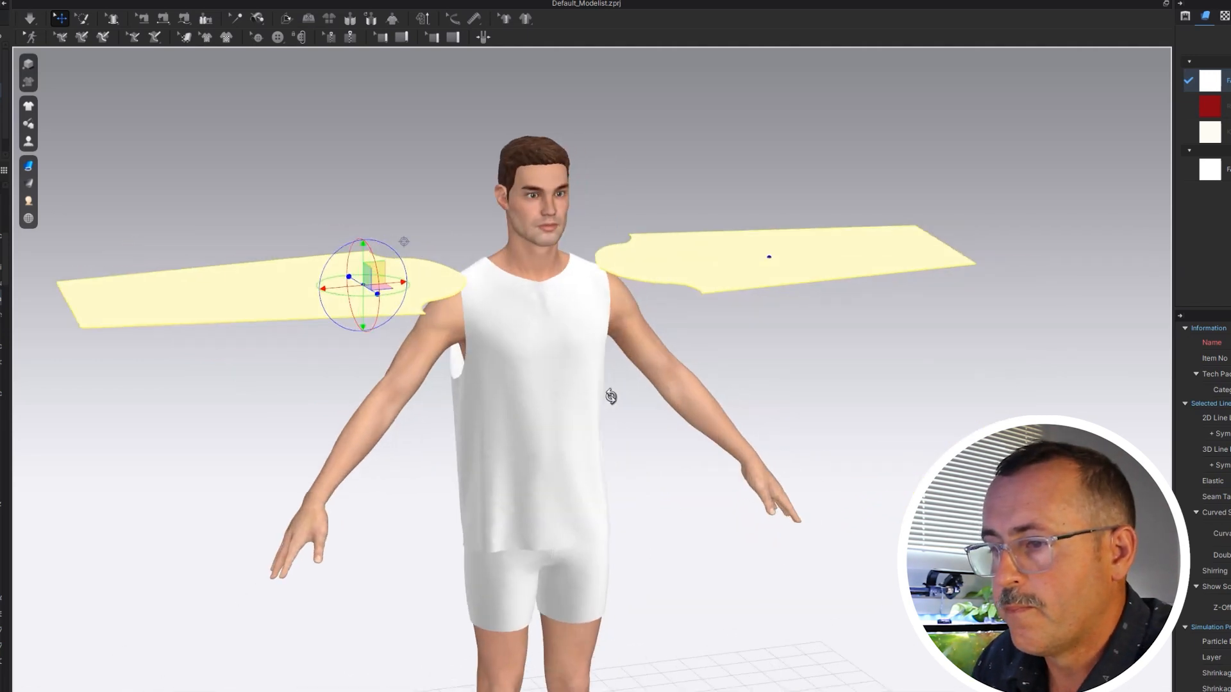
From the front view, tilt both sleeve pieces to follow the avatar's lowered arms and position them beside the shoulders
{"action": "key", "text": "2"}
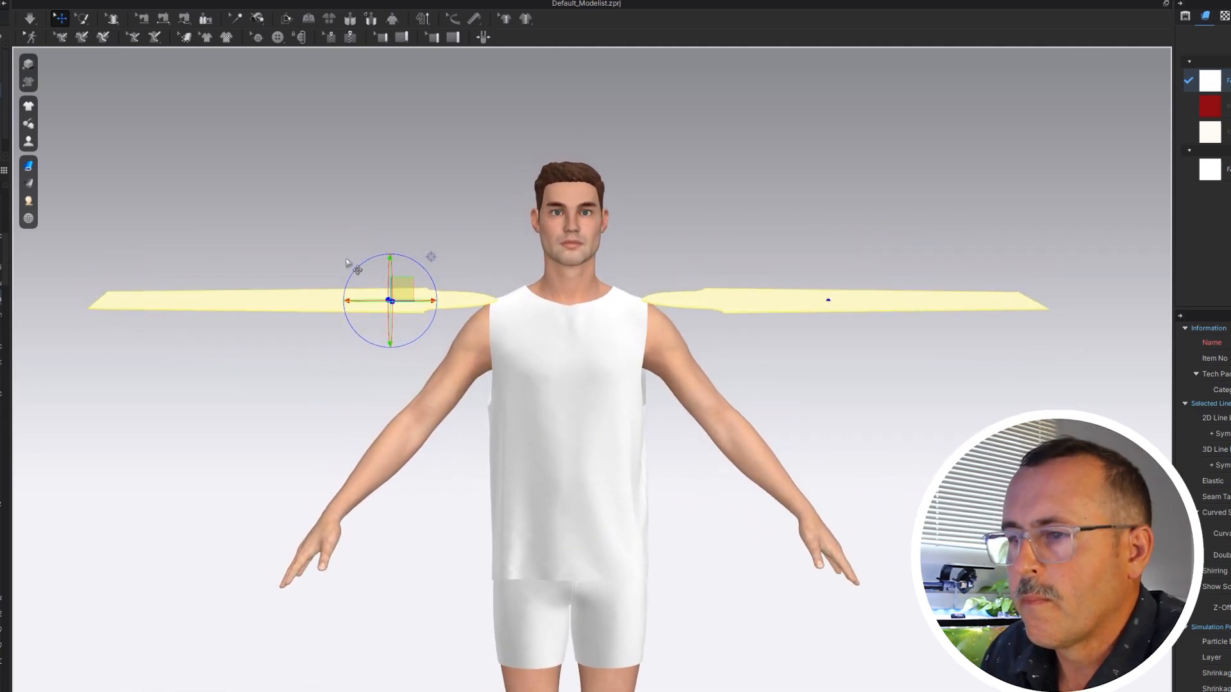
{"action": "left_click", "coordinate": [346, 263]}
{"action": "left_click", "coordinate": [365, 291]}
{"action": "left_click_drag", "start_coordinate": [343, 296], "coordinate": [420, 343]}
{"action": "left_click", "coordinate": [720, 310]}
{"action": "left_click_drag", "start_coordinate": [719, 311], "coordinate": [709, 324]}
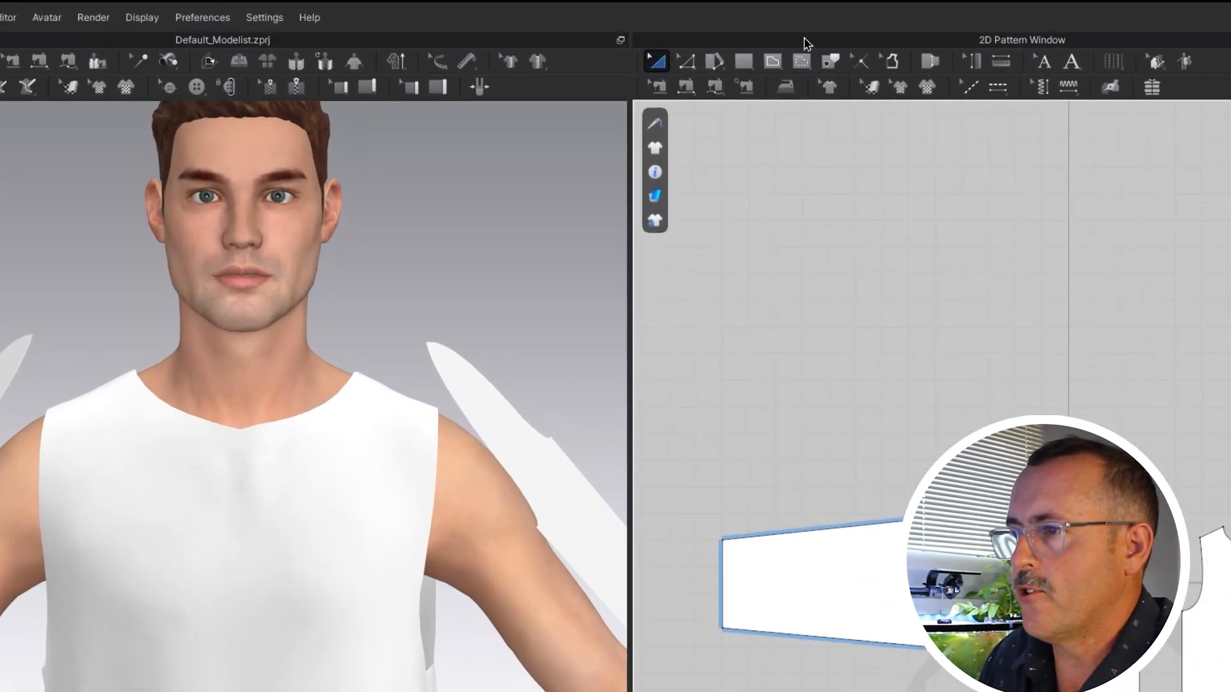
Free-sew the front bodice armhole, from shoulder to underarm, to the matching half of the sleeve cap
{"action": "left_click", "coordinate": [714, 86]}
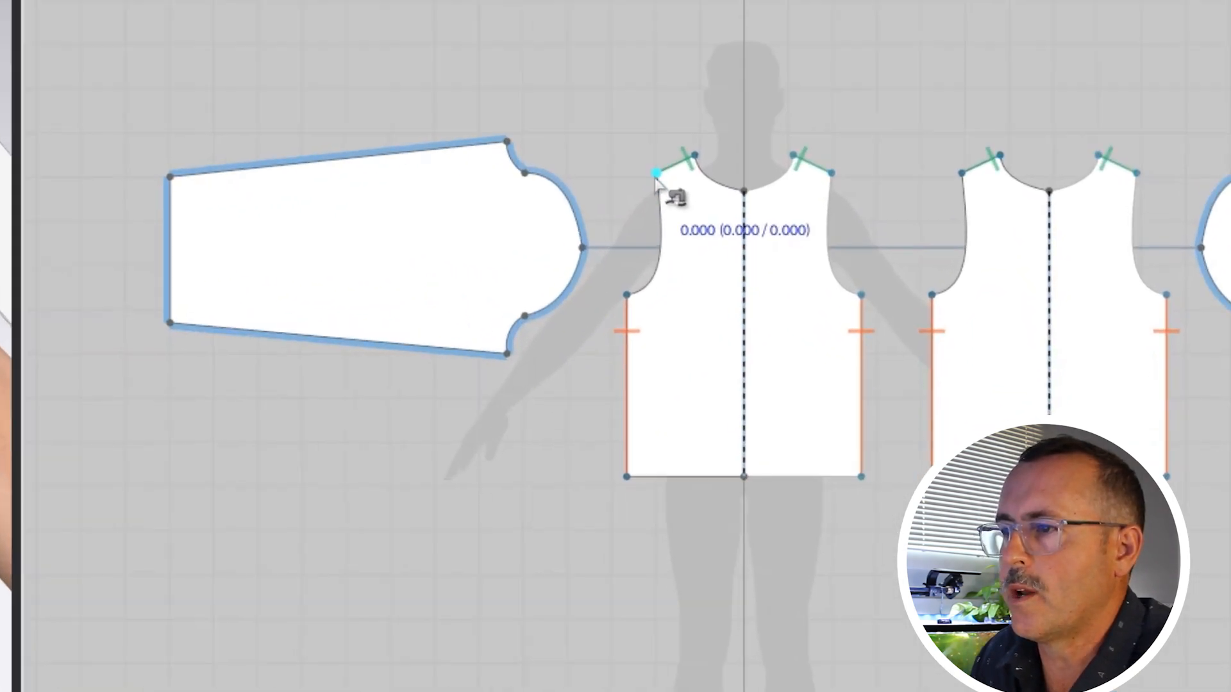
{"action": "left_click", "coordinate": [914, 329]}
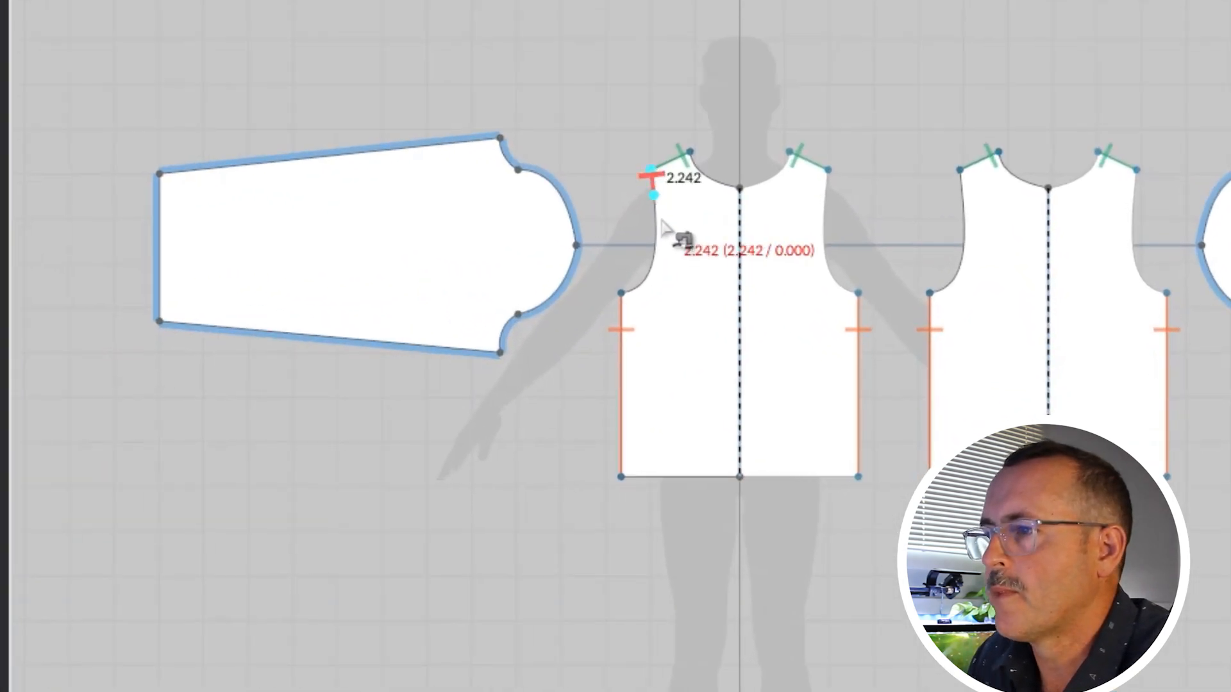
{"action": "left_click", "coordinate": [621, 293]}
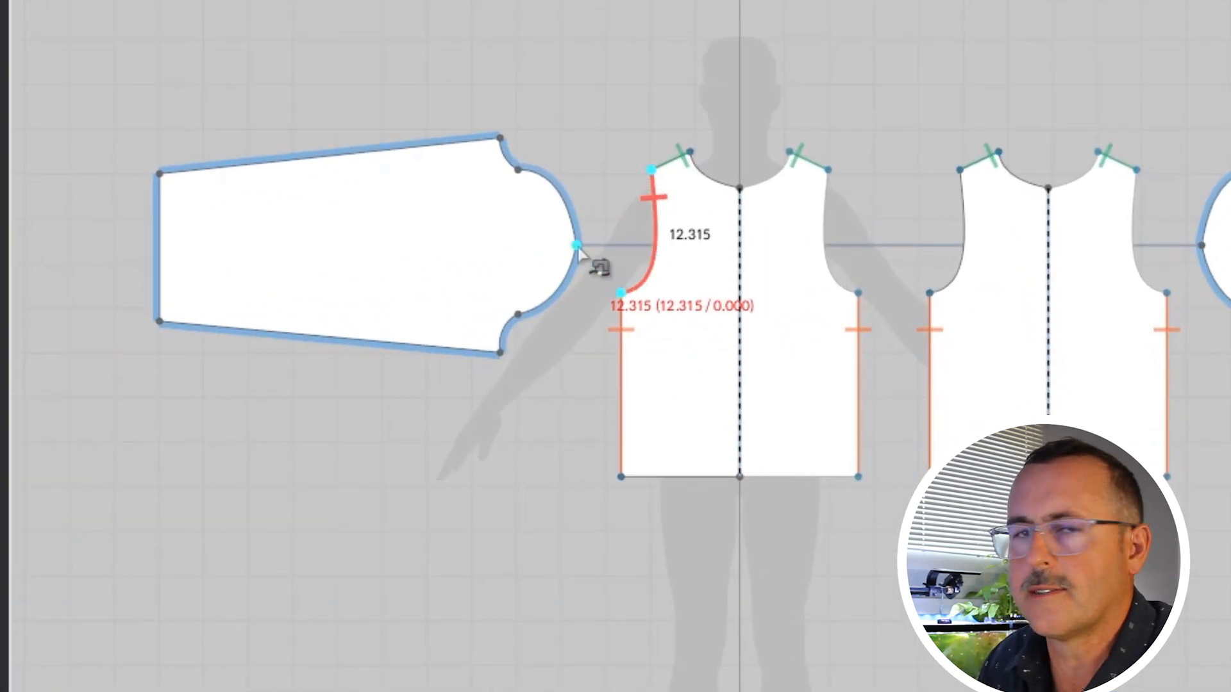
{"action": "left_click", "coordinate": [576, 245]}
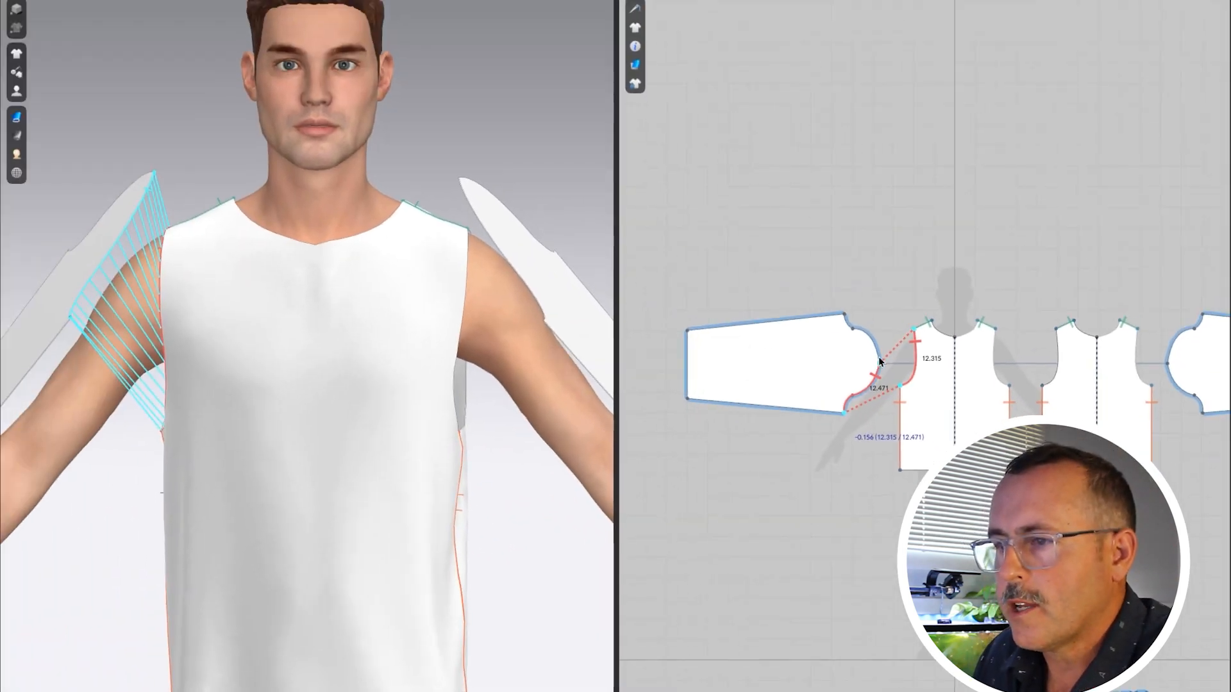
{"action": "left_click", "coordinate": [879, 361]}
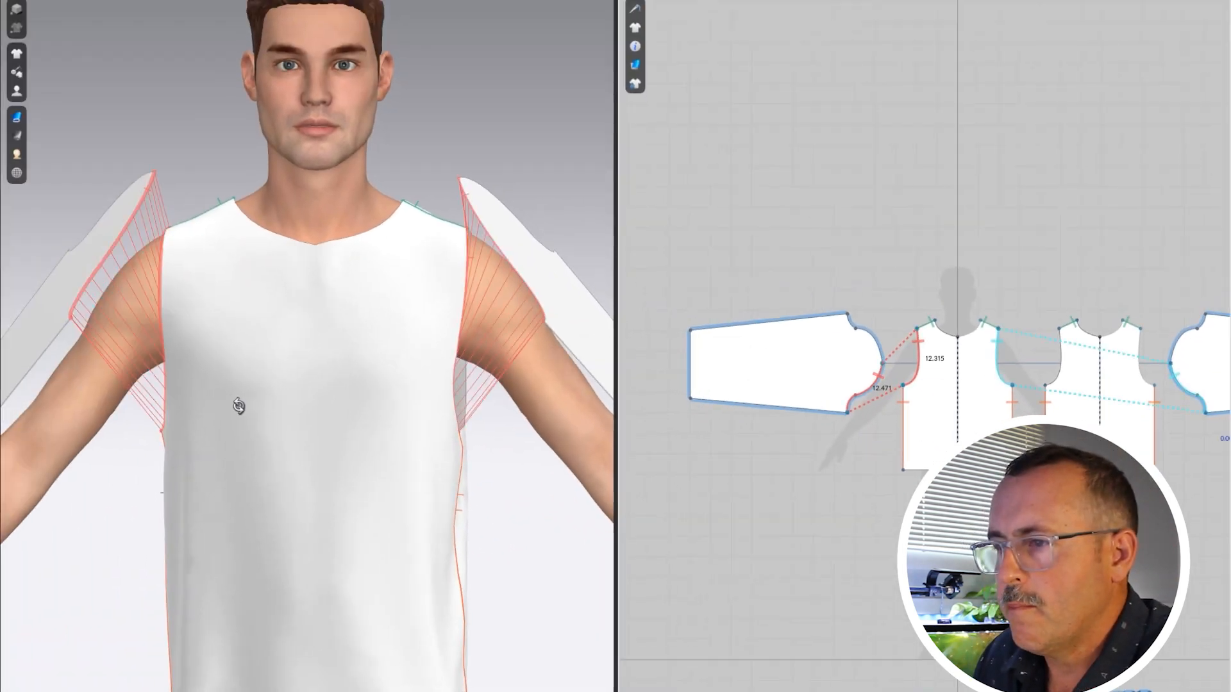
Free-sew the back bodice armhole to the remaining half of the sleeve cap, from its midpoint to the underarm corner
{"action": "right_click_drag", "start_coordinate": [239, 406], "coordinate": [511, 412]}
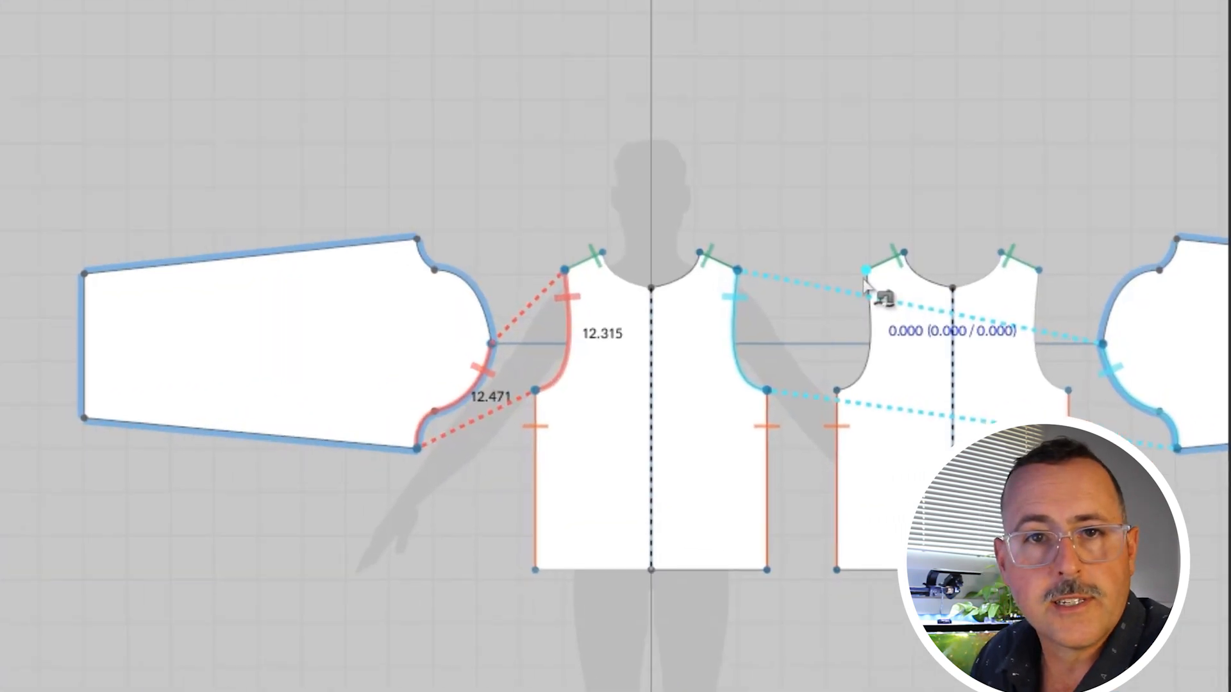
{"action": "left_click", "coordinate": [865, 271]}
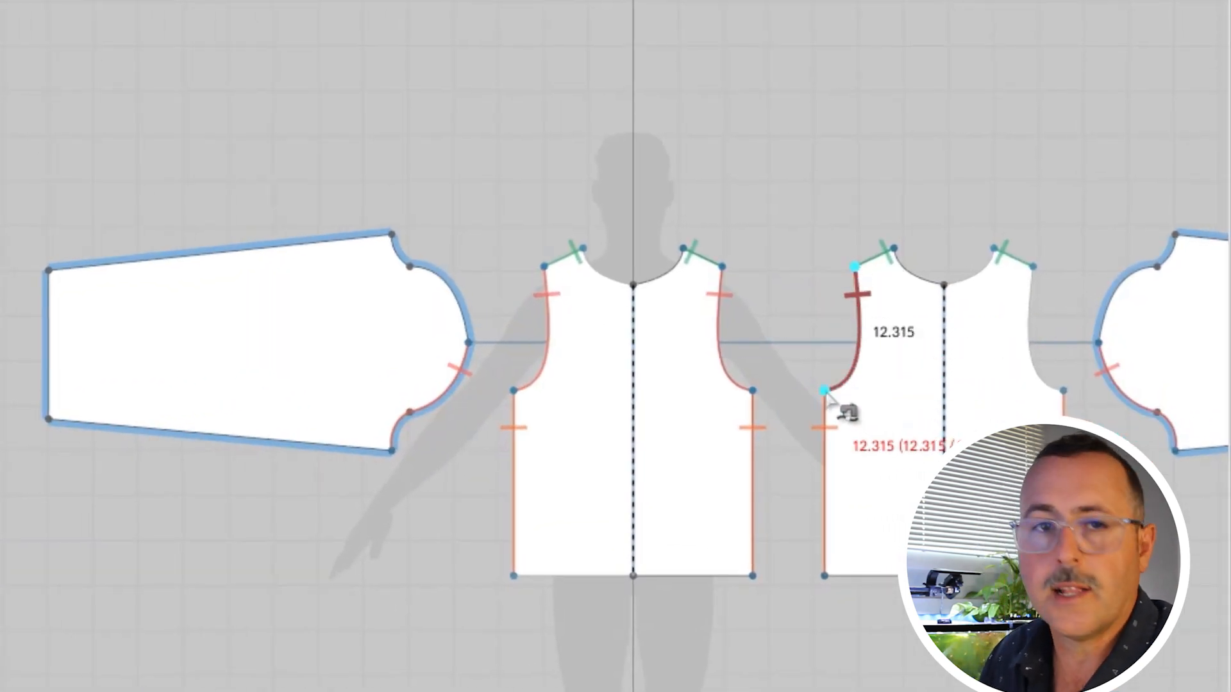
{"action": "left_click", "coordinate": [825, 391]}
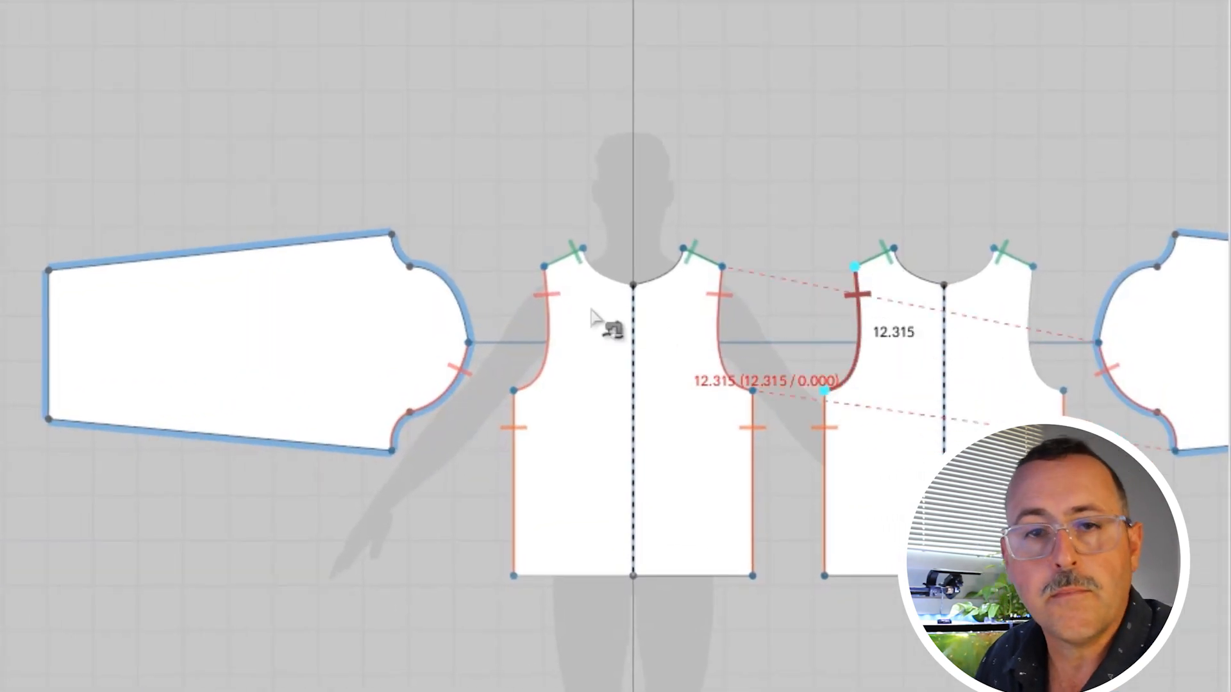
{"action": "left_click", "coordinate": [470, 344]}
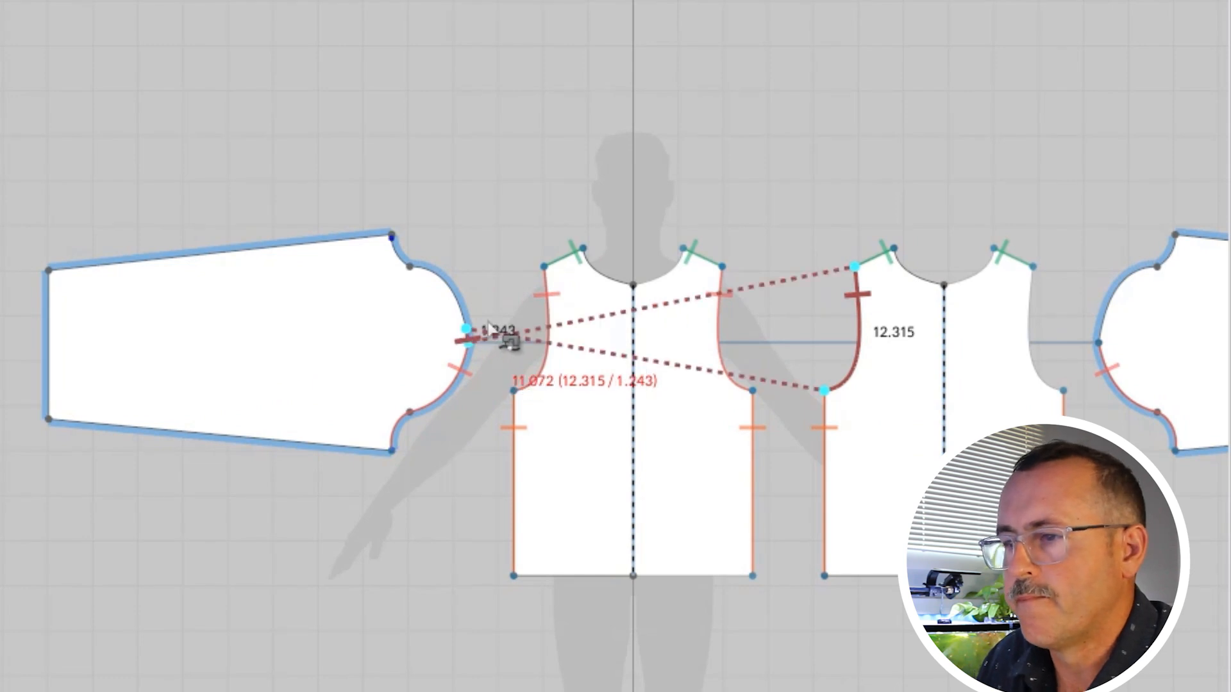
{"action": "left_click", "coordinate": [392, 236]}
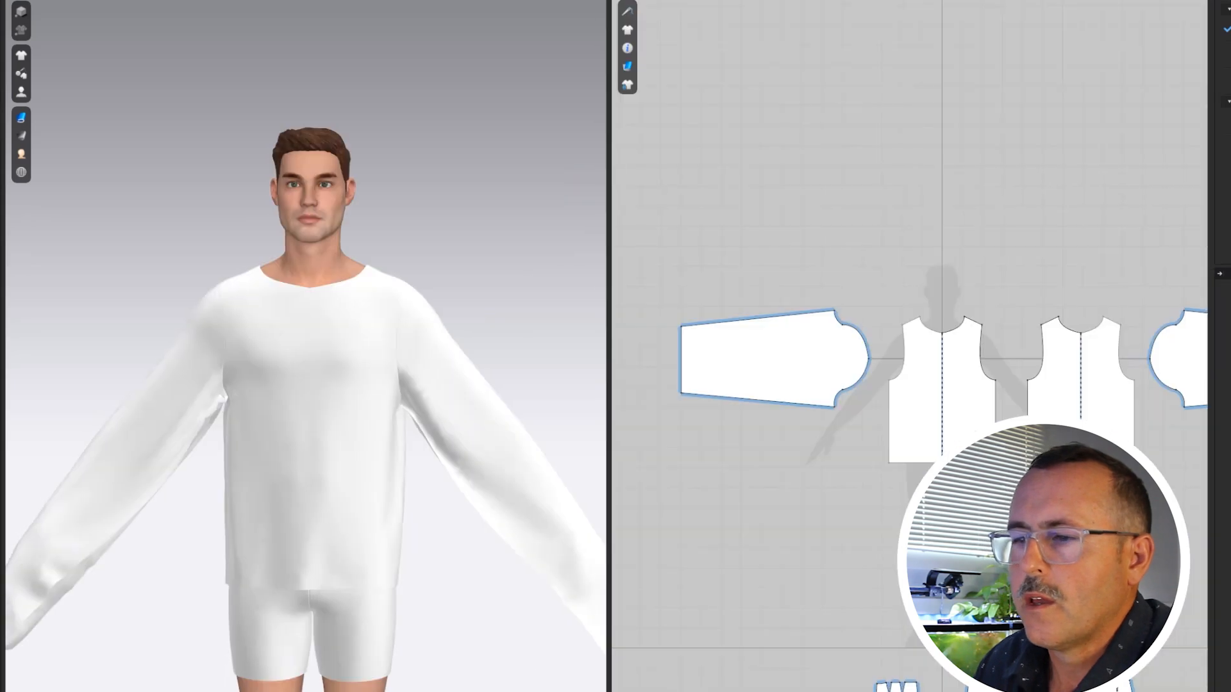
Shorten the sleeves by shifting the cuff edge inward toward the sleeve cap in the 2D pattern
{"action": "left_click", "coordinate": [774, 363]}
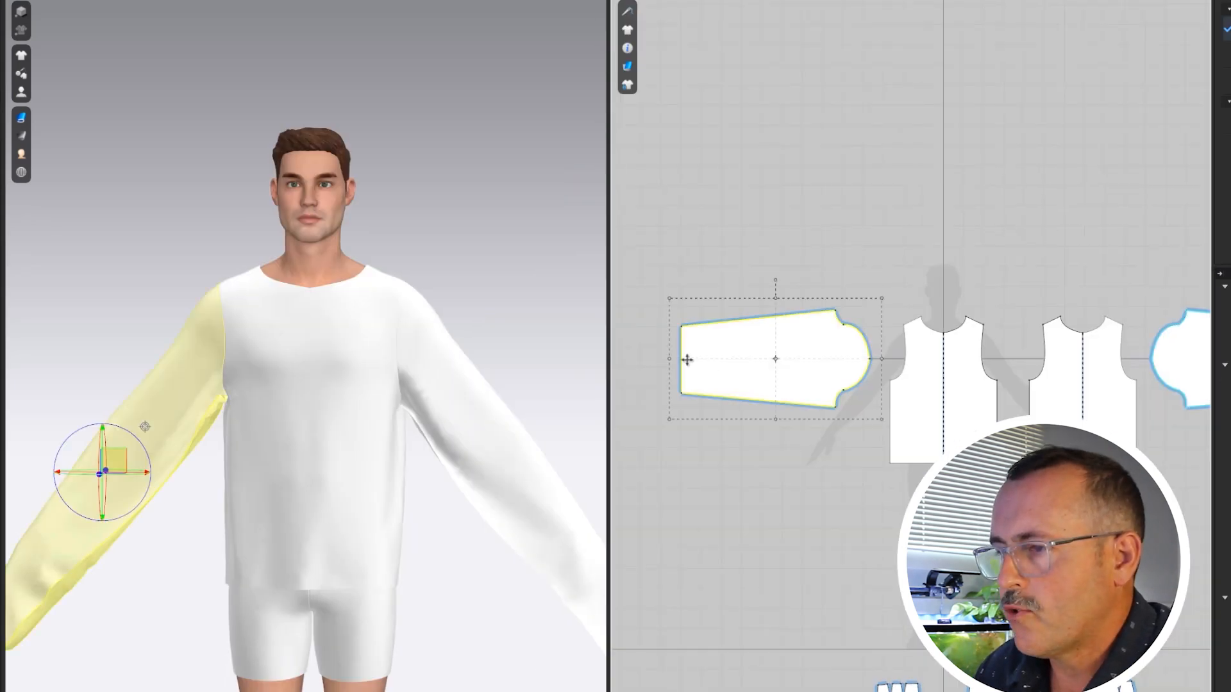
{"action": "key", "text": "z"}
{"action": "left_click", "coordinate": [682, 361]}
{"action": "scroll", "coordinate": [683, 360], "scroll_direction": "down", "scroll_amount": 3}
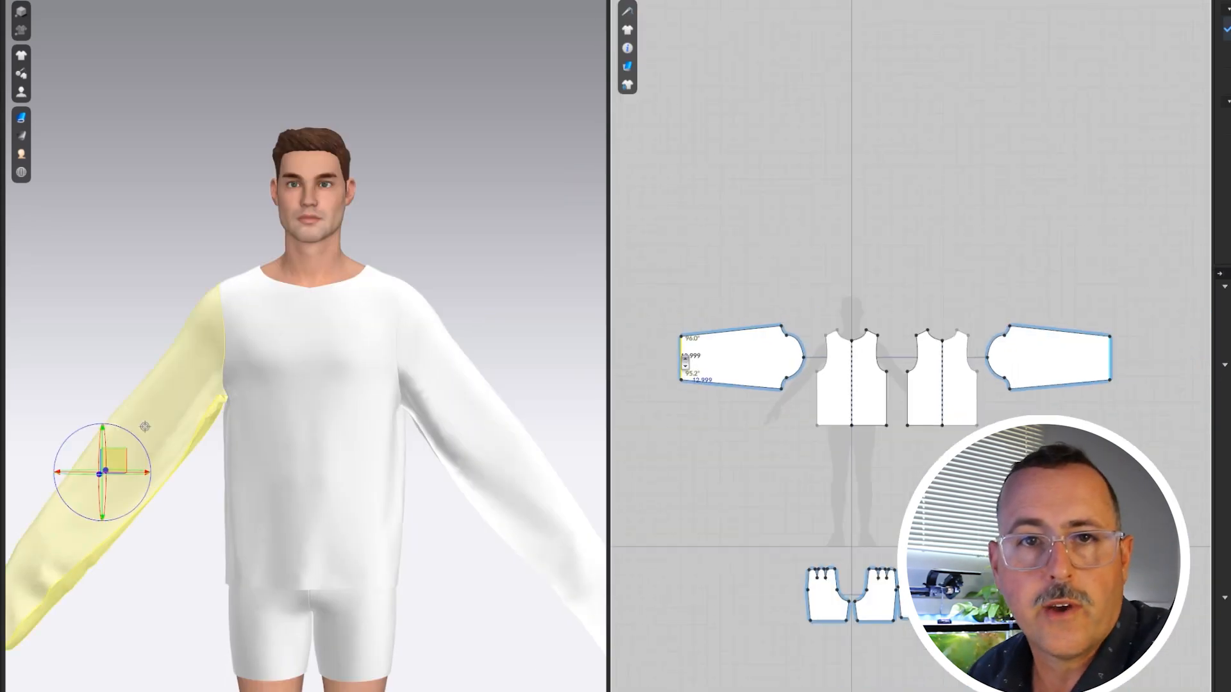
{"action": "scroll", "coordinate": [689, 382], "scroll_direction": "up", "scroll_amount": 10}
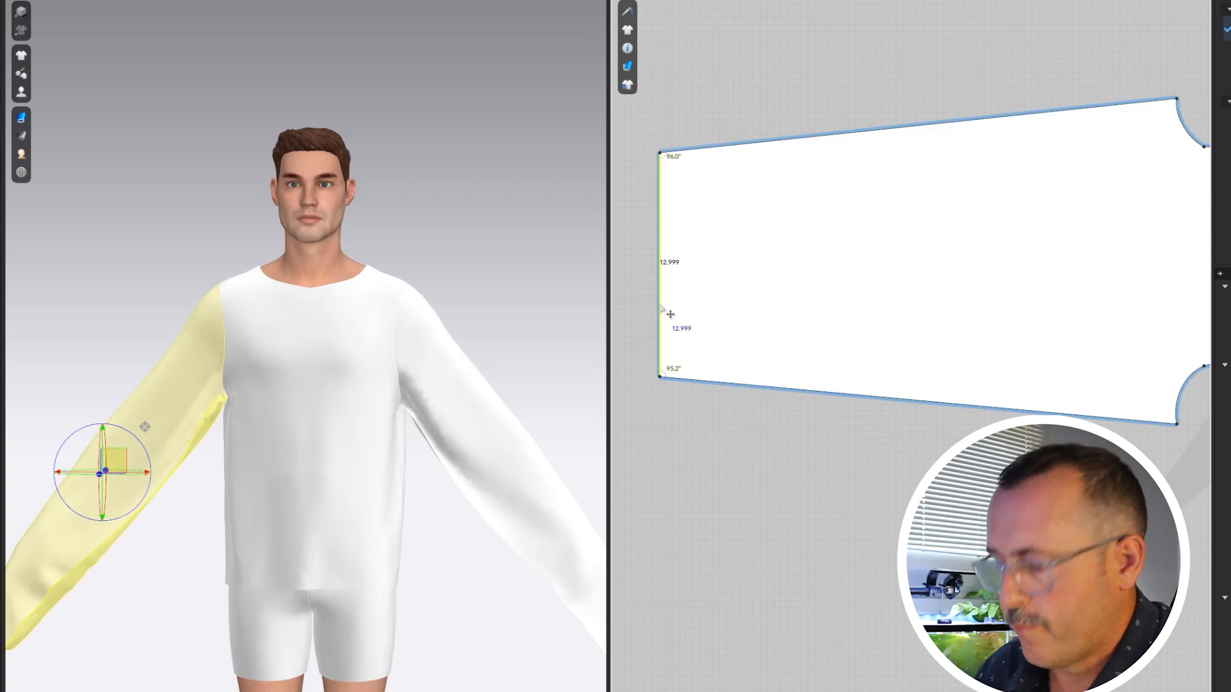
{"action": "key", "text": "Right"}
{"action": "key", "text": "Right"}
{"action": "key", "text": "Right"}
{"action": "key", "text": "Right"}
{"action": "key", "text": "Right"}
{"action": "key", "text": "Right"}
{"action": "key", "text": "Right"}
{"action": "key", "text": "Right"}
{"action": "key", "text": "Right"}
{"action": "key", "text": "Right"}
{"action": "key", "text": "Right"}
{"action": "key", "text": "Right"}
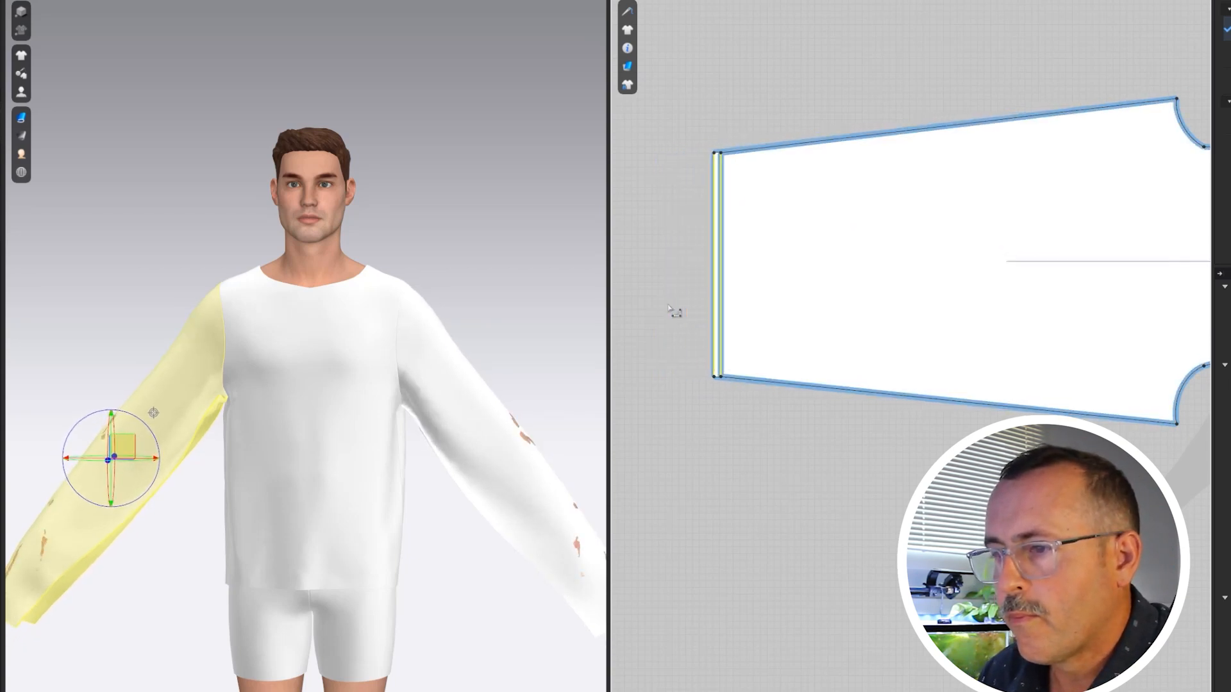
{"action": "key", "text": "Right"}
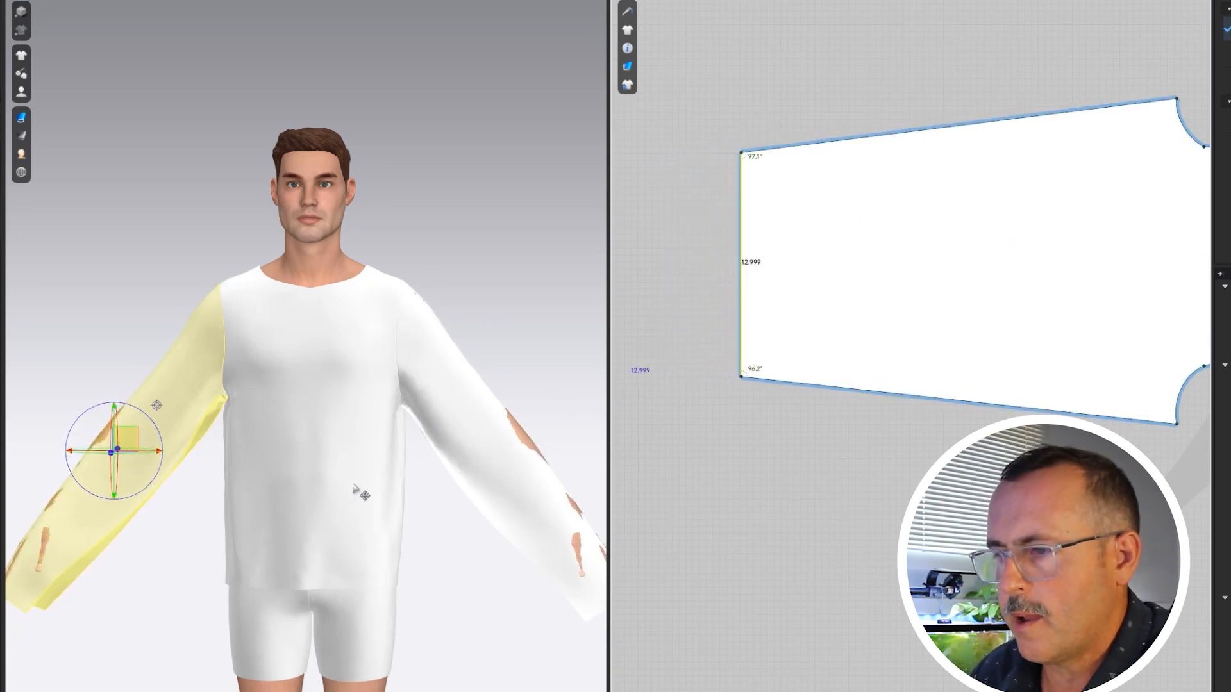
Pull the sleeve fabric slightly upward on the avatar's arm to adjust how it drapes
{"action": "middle_click_drag", "start_coordinate": [351, 531], "coordinate": [413, 512]}
{"action": "left_click_drag", "start_coordinate": [190, 420], "coordinate": [194, 389]}
{"action": "left_click", "coordinate": [544, 453]}
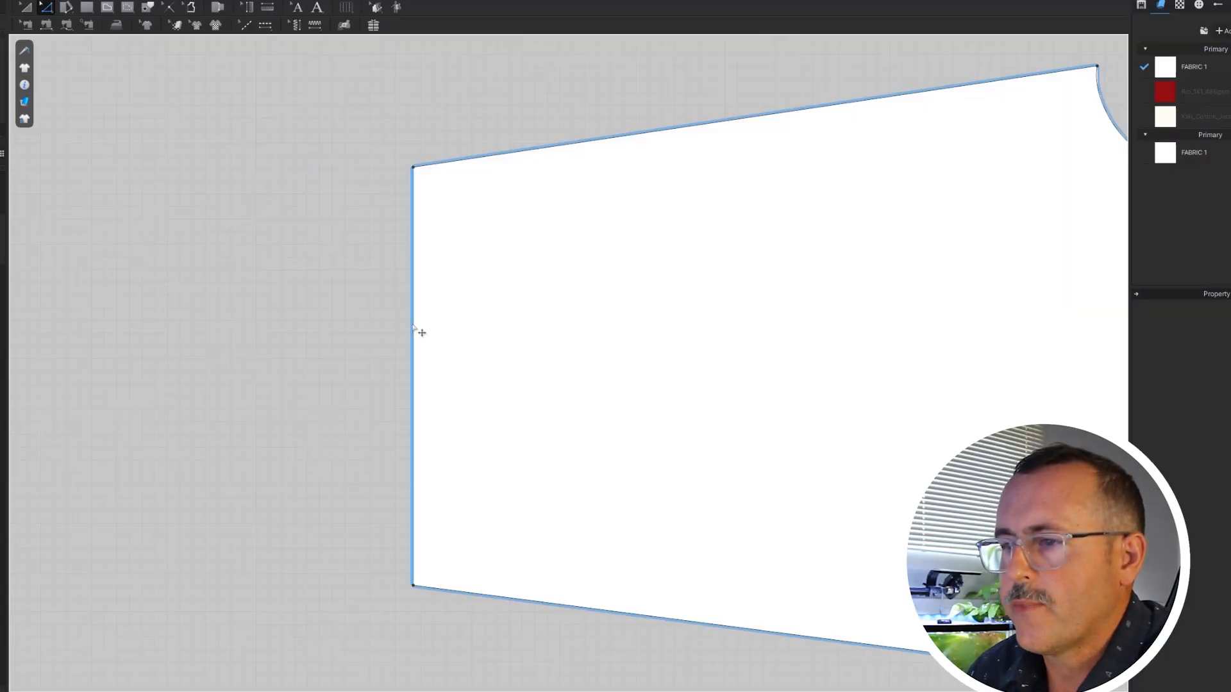
Offset the sleeve's wrist edge inward as a 2 in internal line, and cut and sew along it to separate a cuff
{"action": "right_click", "coordinate": [414, 326]}
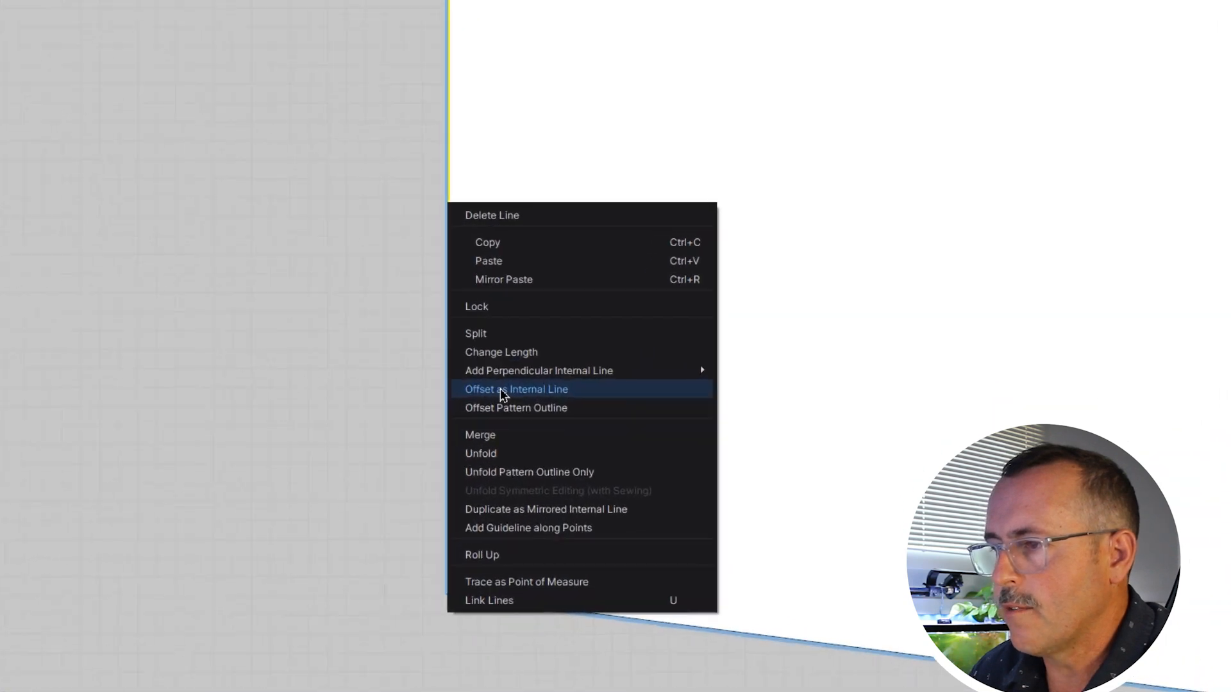
{"action": "left_click", "coordinate": [555, 334]}
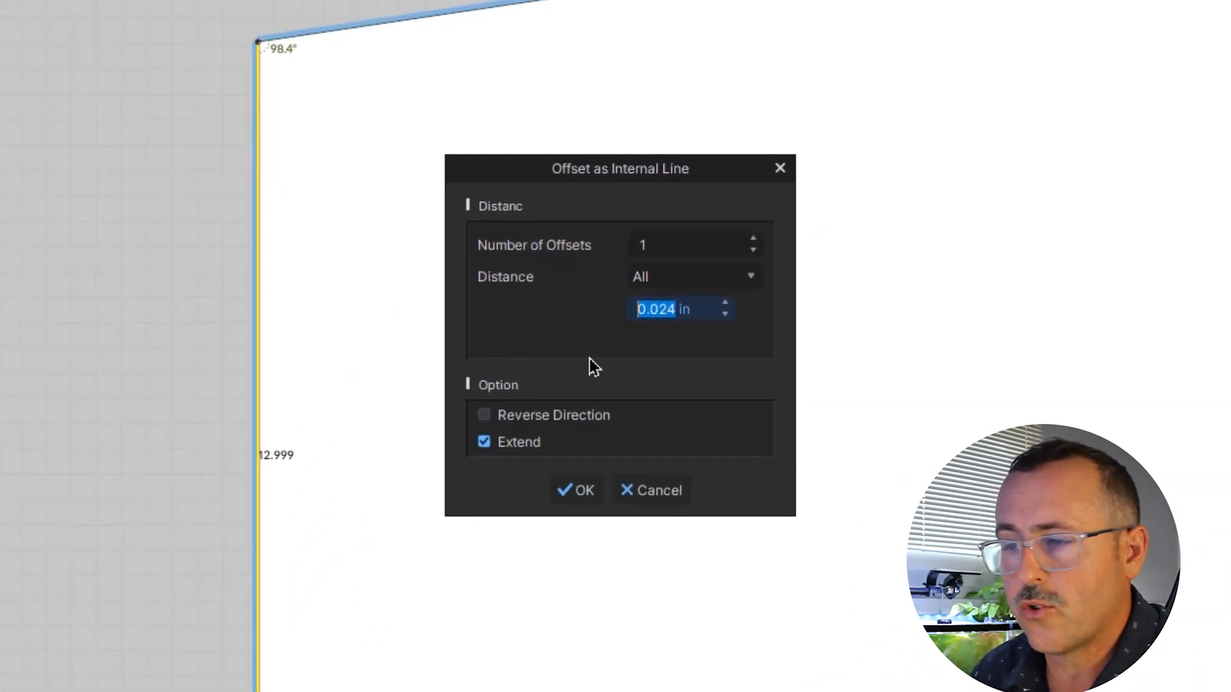
{"action": "type", "text": "2"}
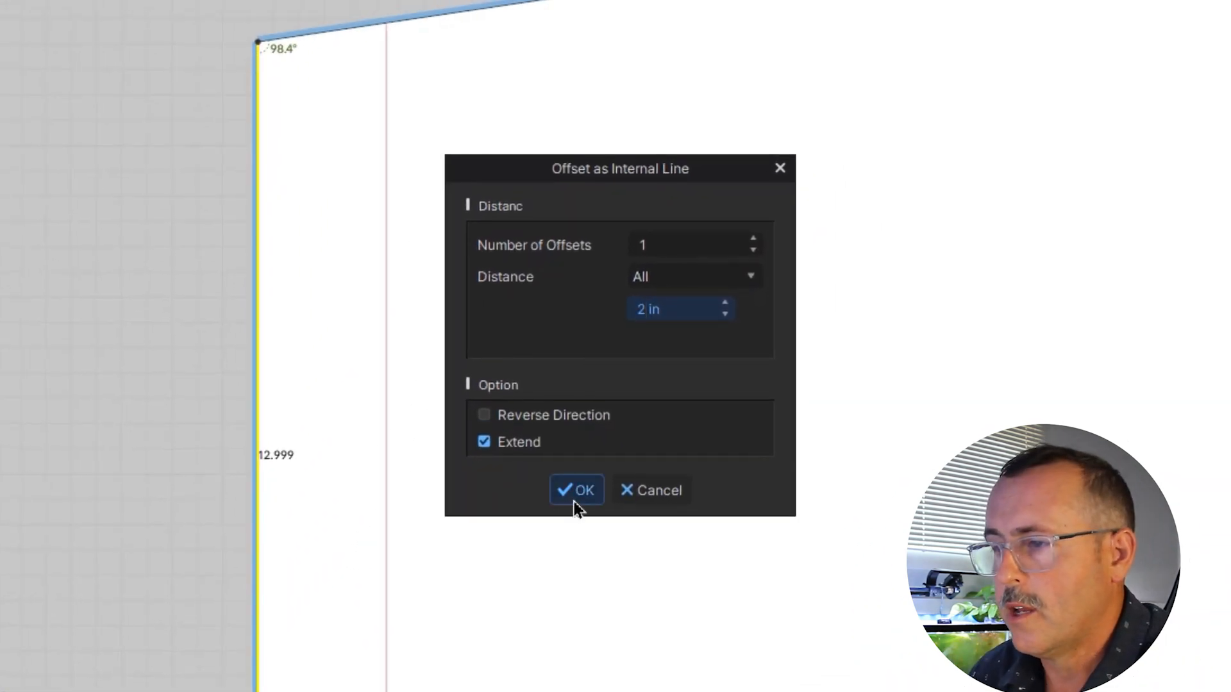
{"action": "left_click", "coordinate": [576, 491]}
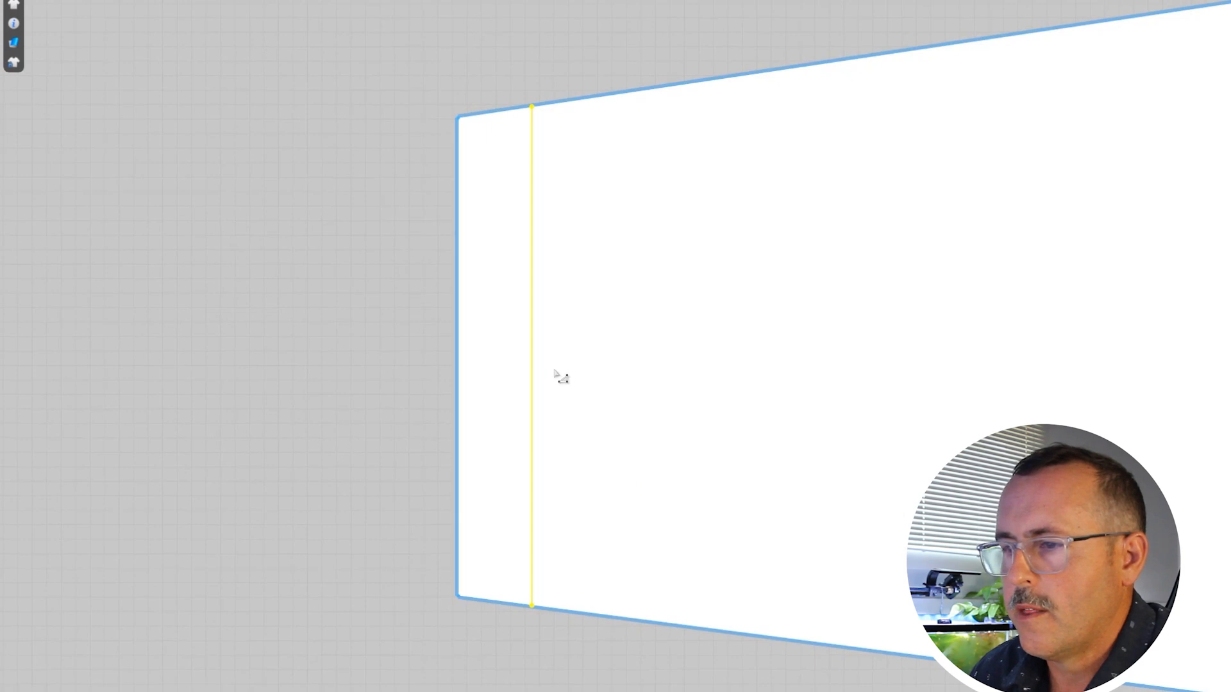
{"action": "right_click", "coordinate": [533, 368]}
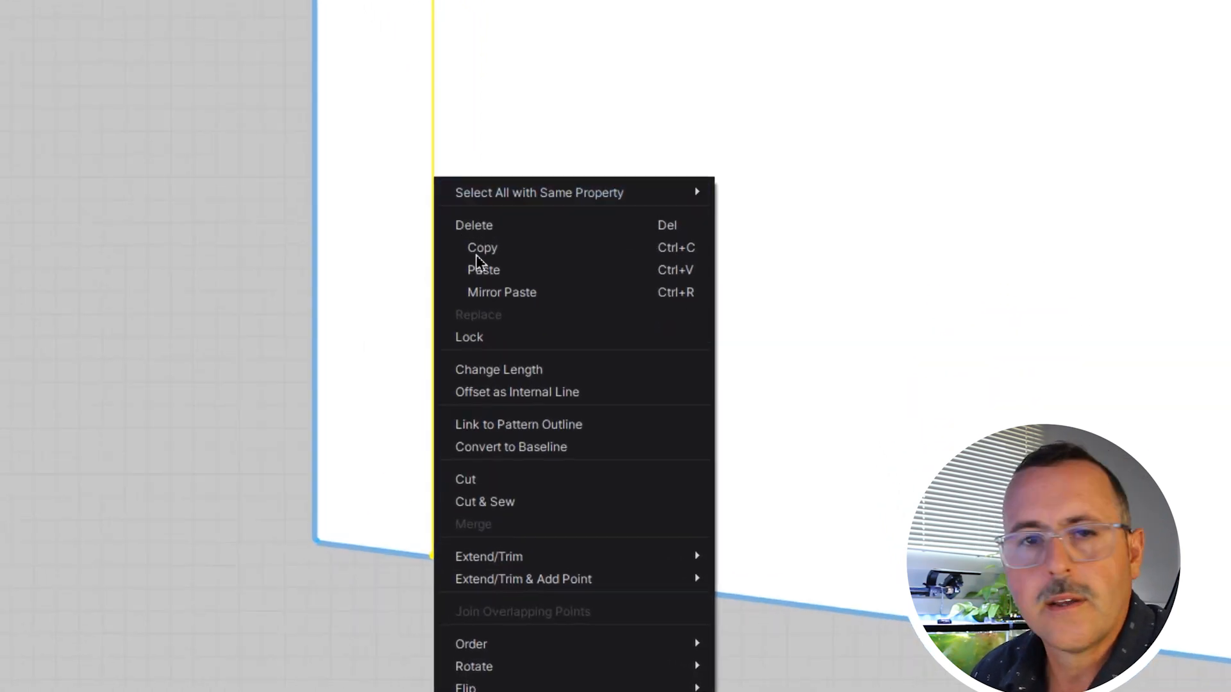
{"action": "left_click", "coordinate": [507, 510]}
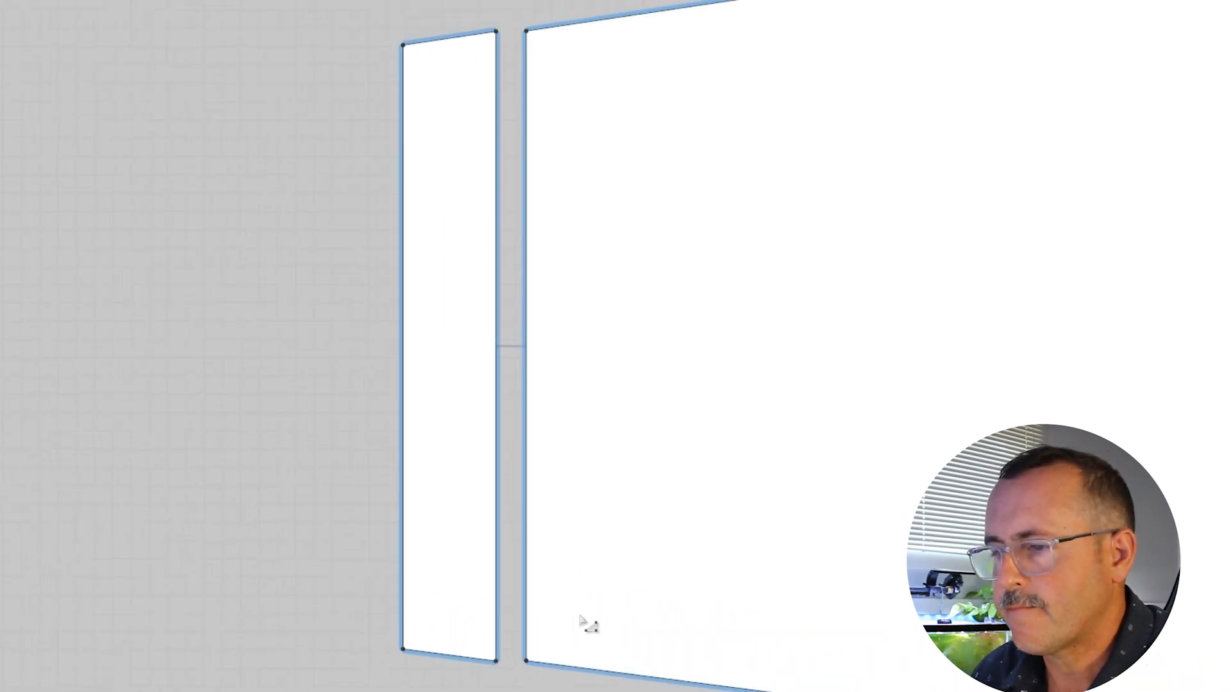
Scale the cuff piece narrower across the wrist and shift its two sleeve-side corners inward to square off the ends
{"action": "left_click", "coordinate": [466, 383]}
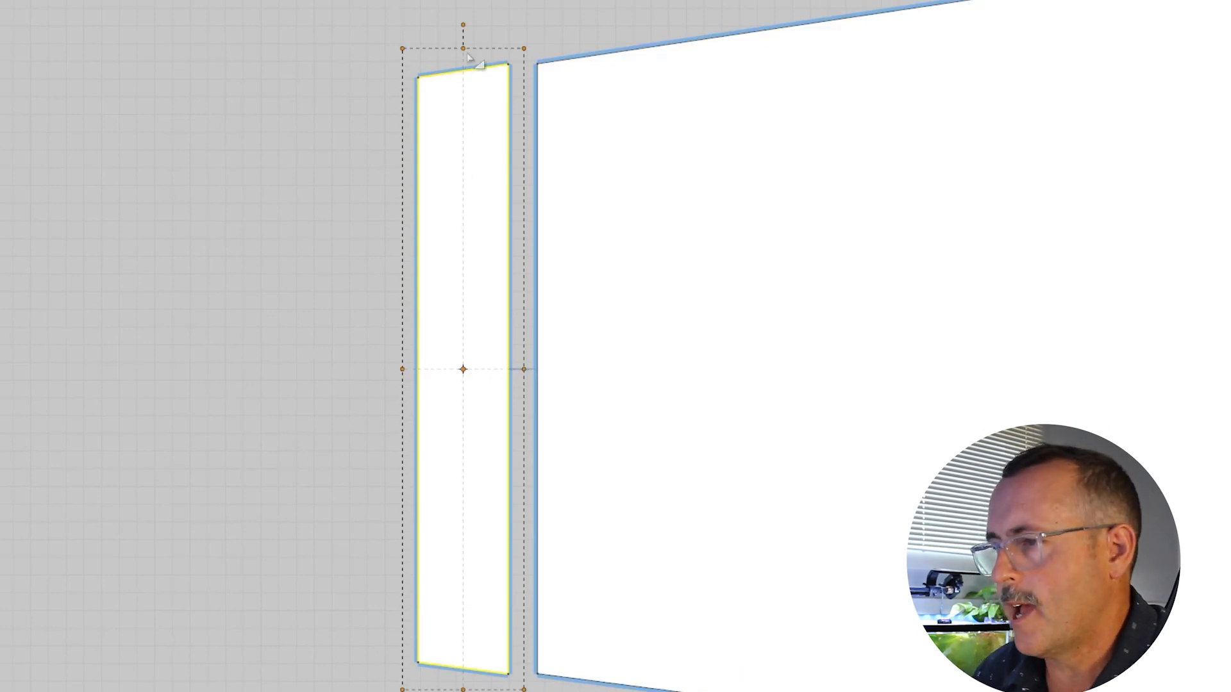
{"action": "left_click_drag", "start_coordinate": [463, 64], "coordinate": [480, 152]}
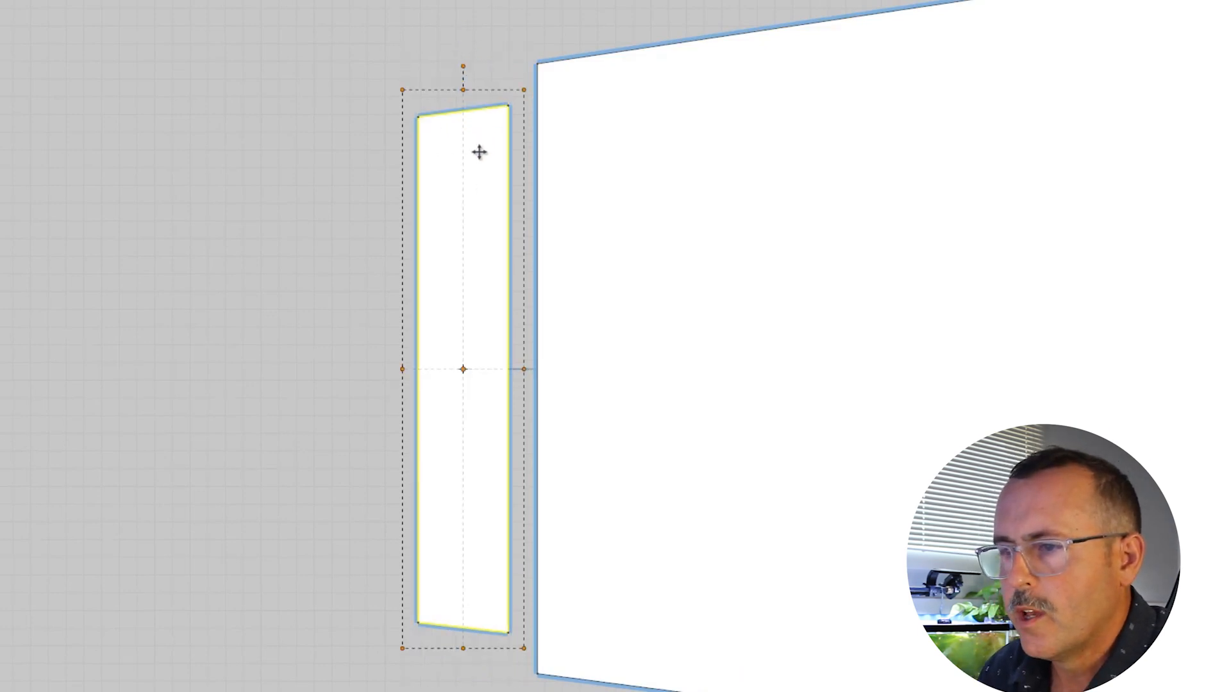
{"action": "left_click", "coordinate": [517, 66]}
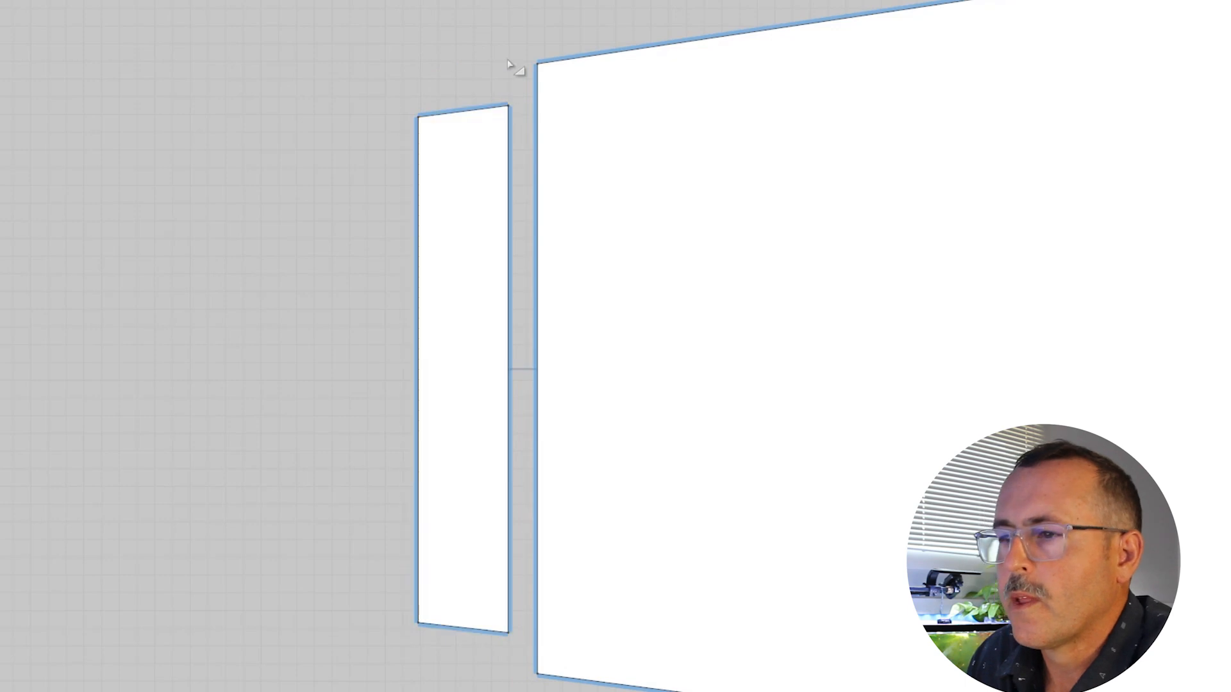
{"action": "left_click", "coordinate": [510, 104]}
{"action": "left_click_drag", "start_coordinate": [510, 104], "coordinate": [521, 117]}
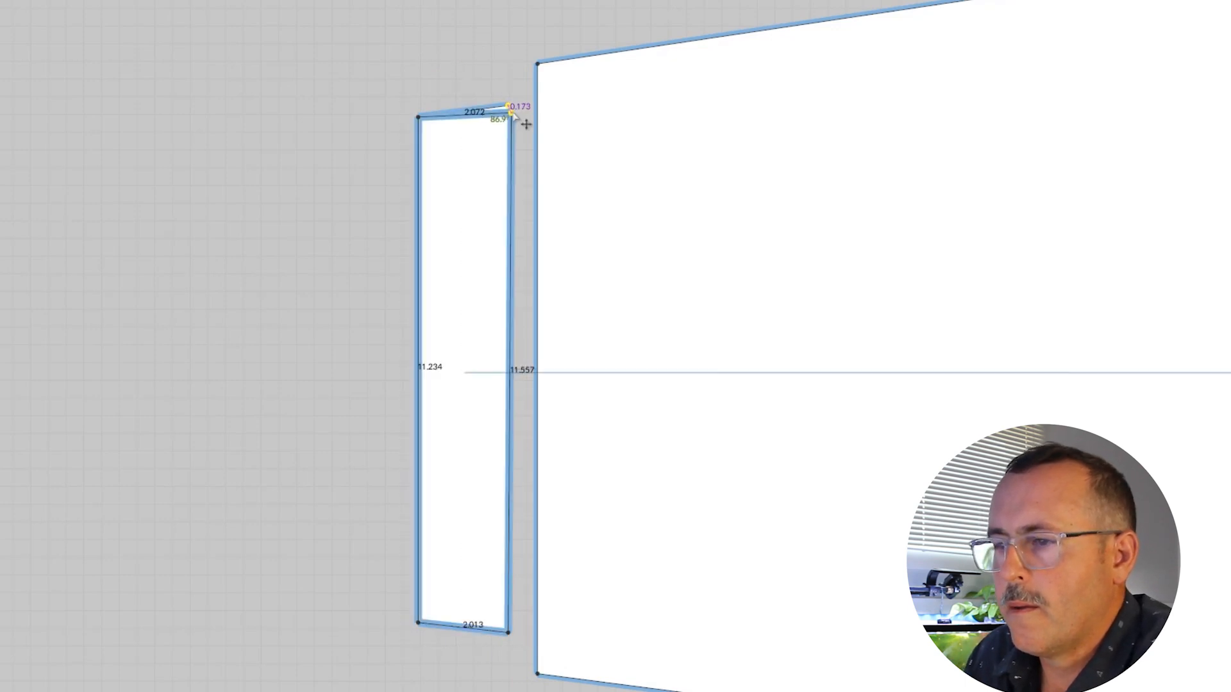
{"action": "left_click_drag", "start_coordinate": [511, 636], "coordinate": [512, 626]}
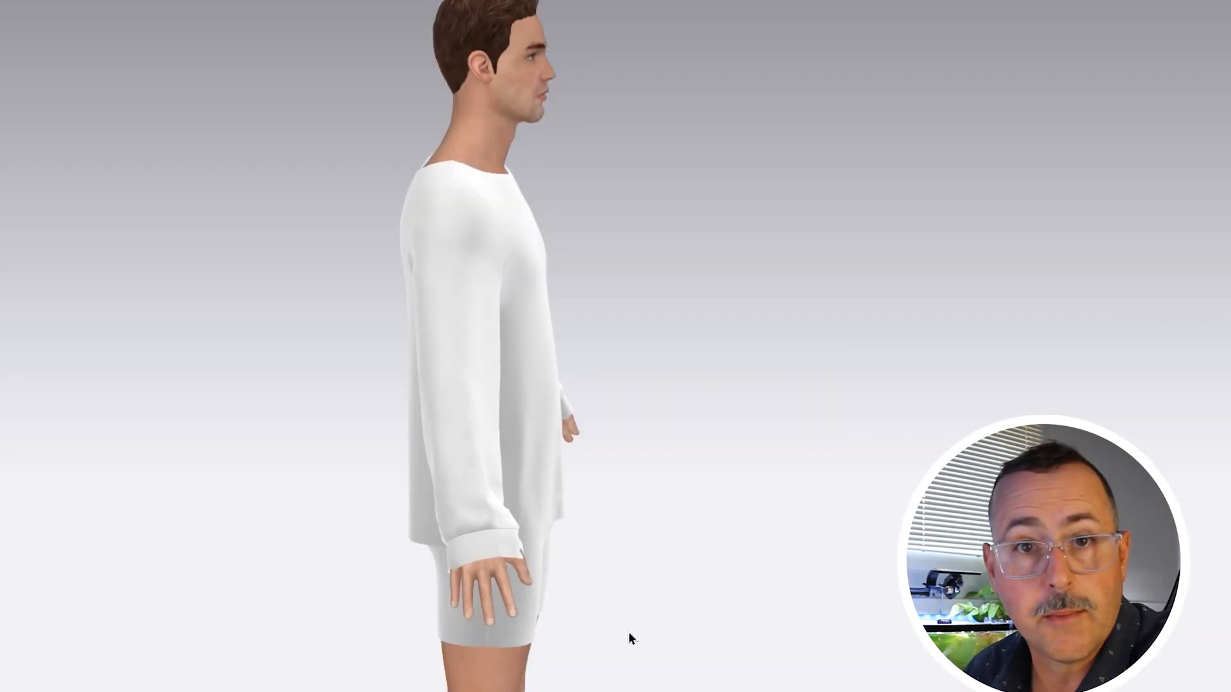
Sew the sleeve's open underarm edges together on the avatar and simulate the garment
{"action": "right_click_drag", "start_coordinate": [654, 637], "coordinate": [410, 481]}
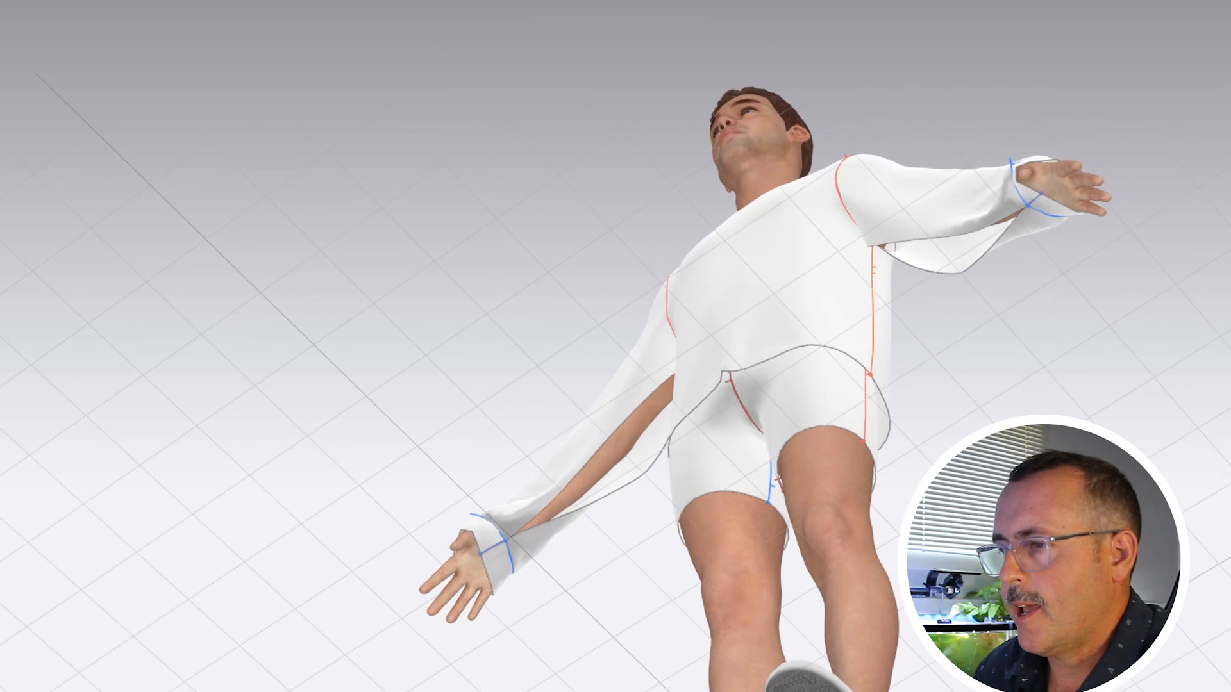
{"action": "left_click", "coordinate": [613, 431]}
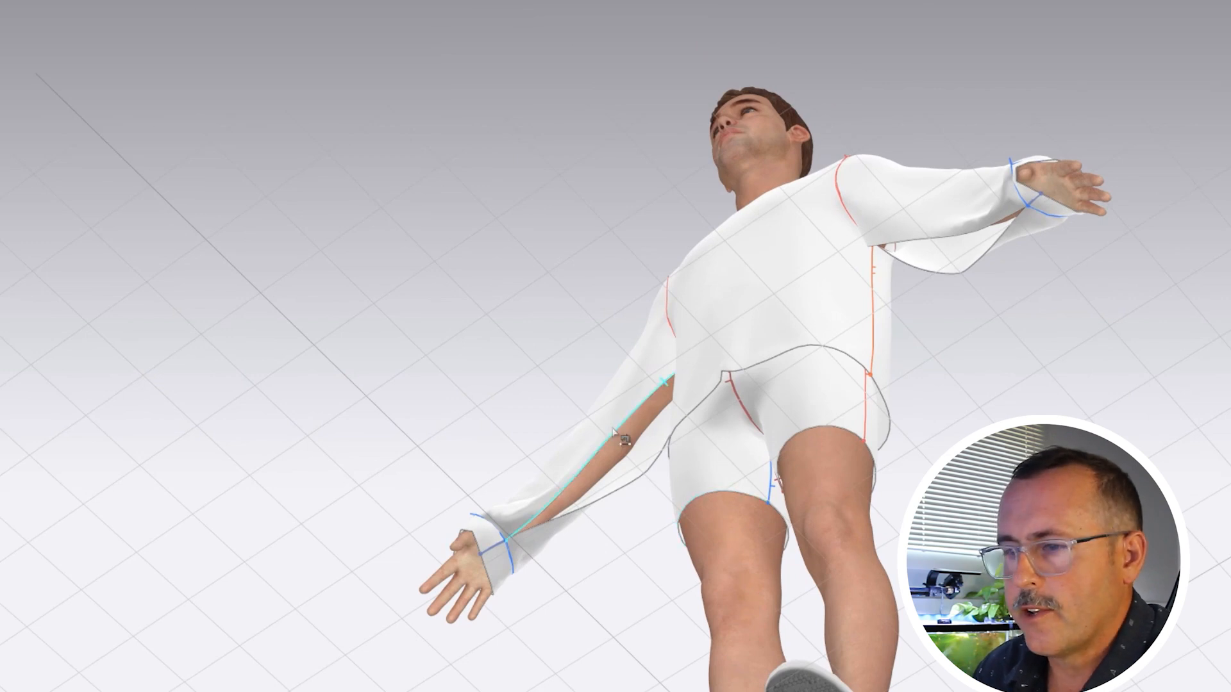
{"action": "left_click", "coordinate": [644, 478]}
{"action": "key", "text": "space"}
{"action": "right_click_drag", "start_coordinate": [587, 528], "coordinate": [501, 598]}
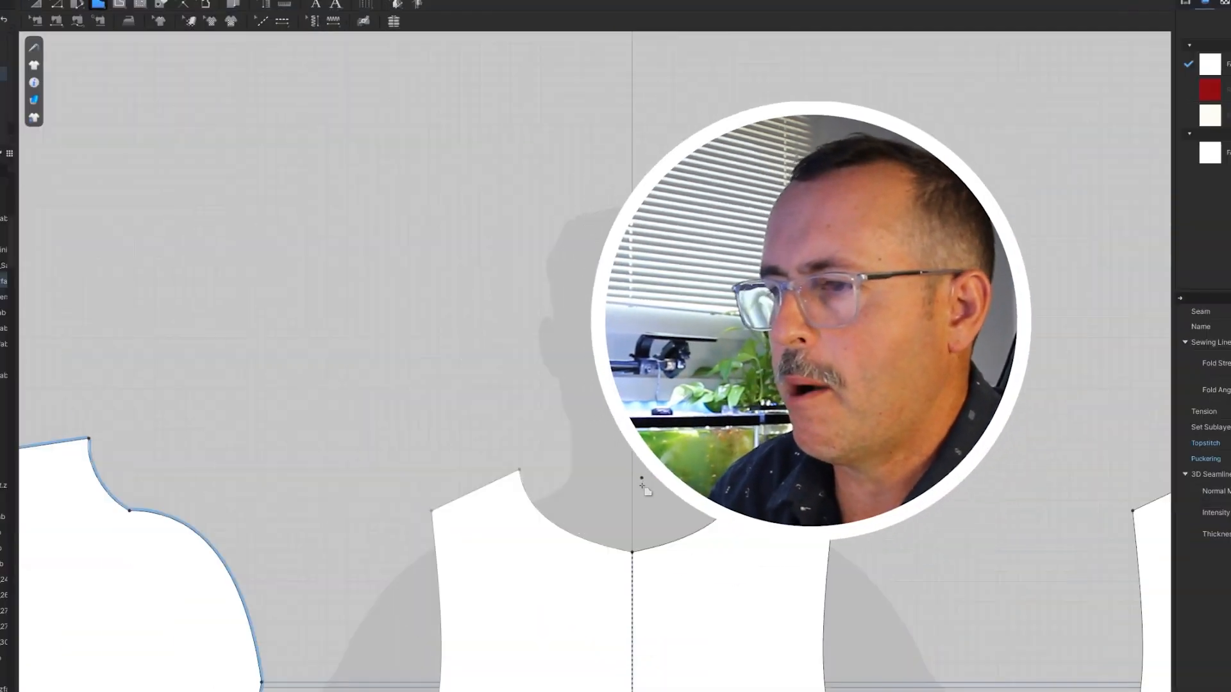
Draw a half-hood polygon above the front neckline, about 16.85 in tall along the centre line, and level its lower edge
{"action": "left_click", "coordinate": [632, 511]}
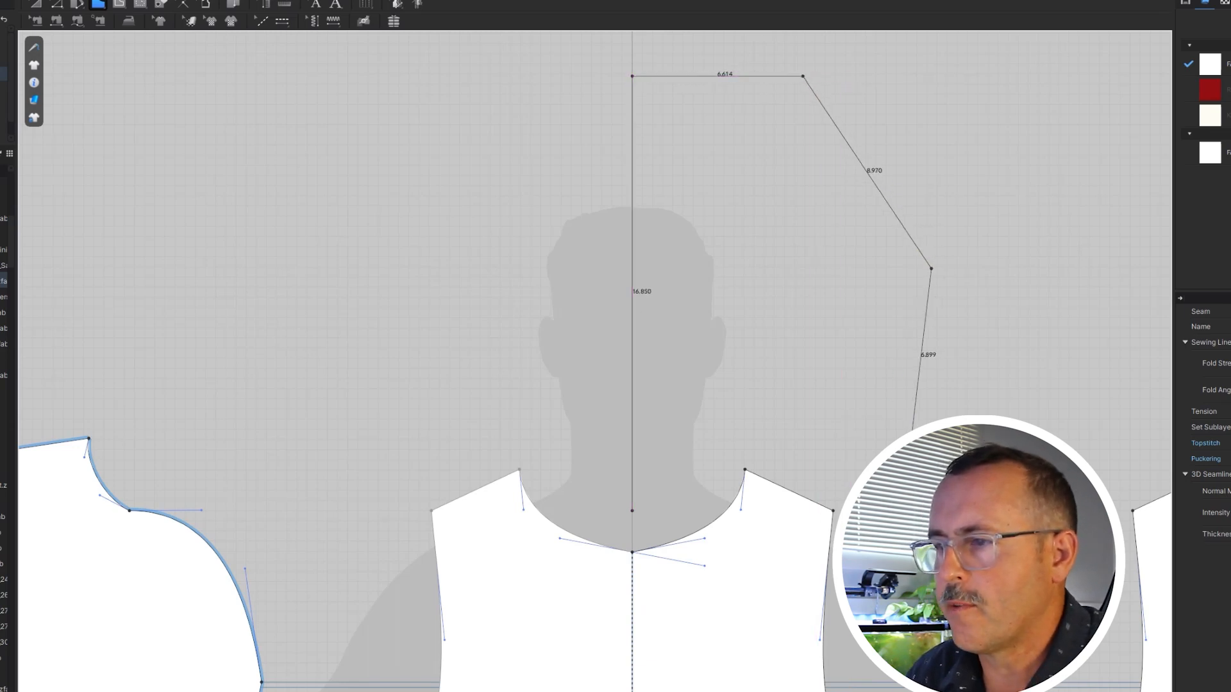
{"action": "left_click", "coordinate": [633, 511]}
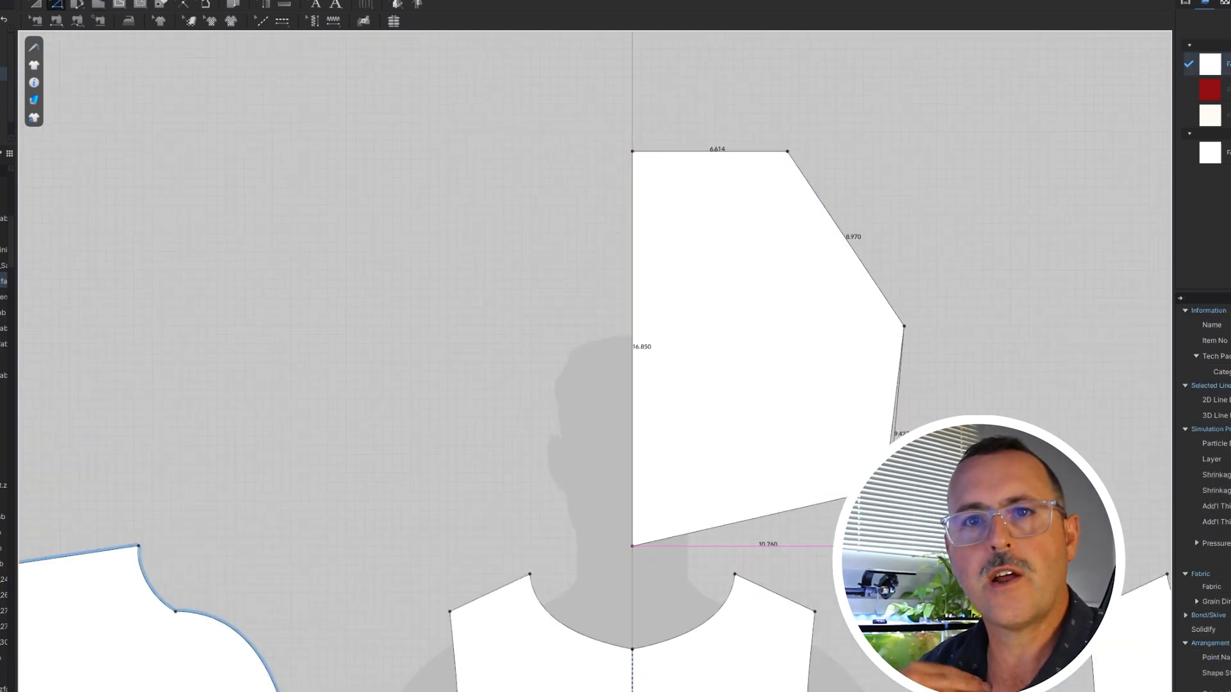
{"action": "left_click_drag", "start_coordinate": [885, 546], "coordinate": [885, 546]}
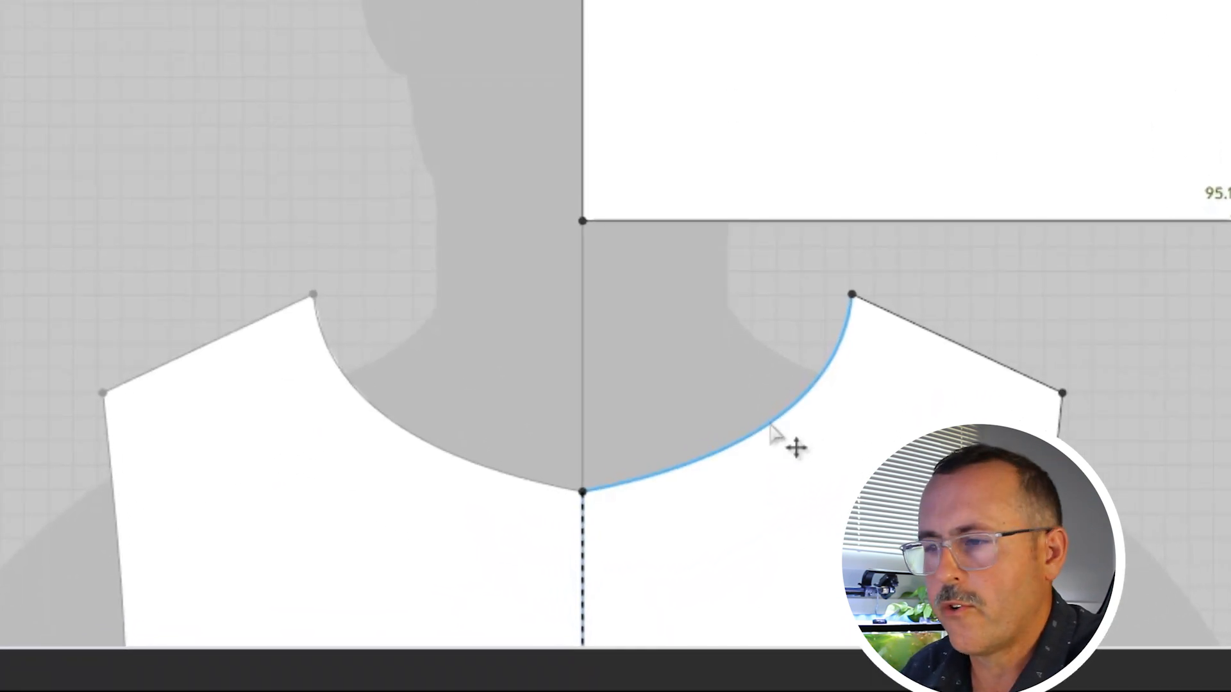
Measure the combined length of the front and back half necklines
{"action": "left_click", "coordinate": [713, 631]}
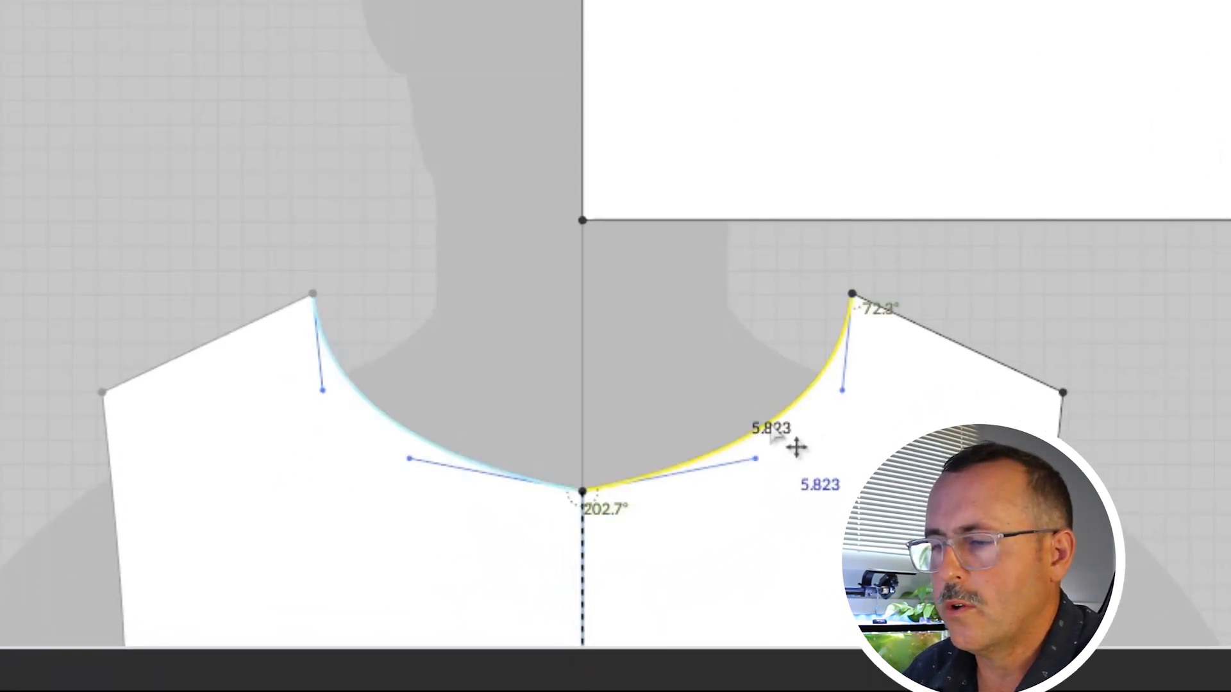
{"action": "middle_click_drag", "start_coordinate": [676, 391], "coordinate": [0, 277]}
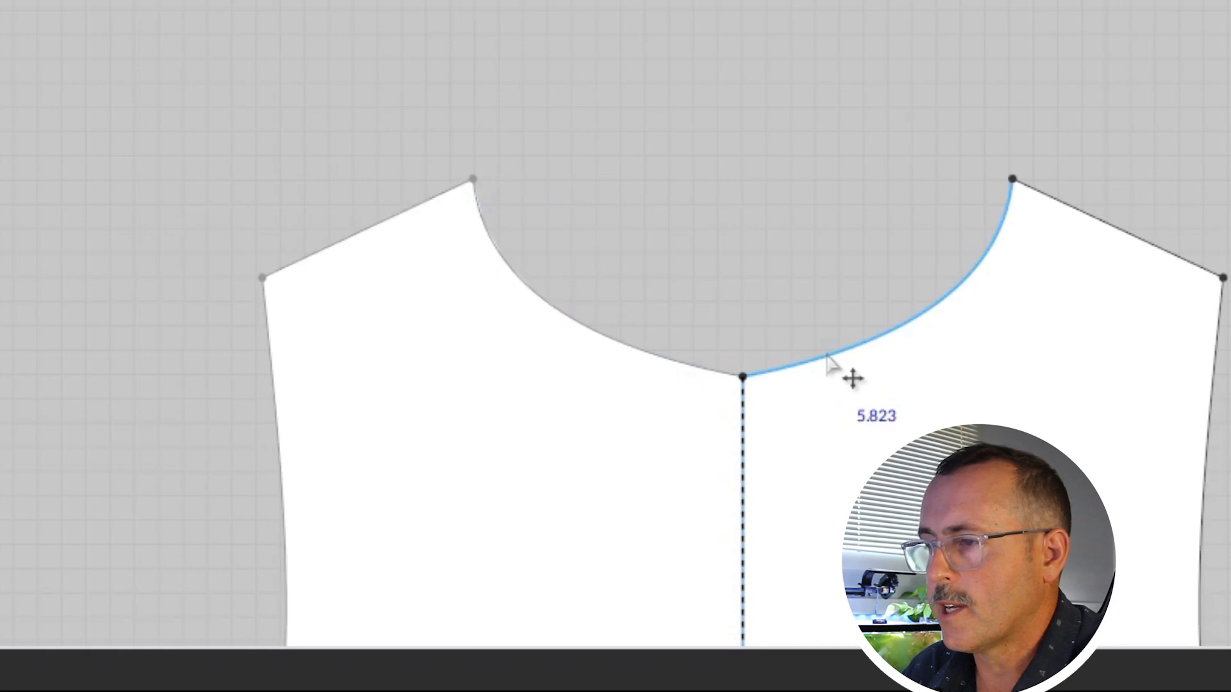
{"action": "left_click", "coordinate": [826, 356]}
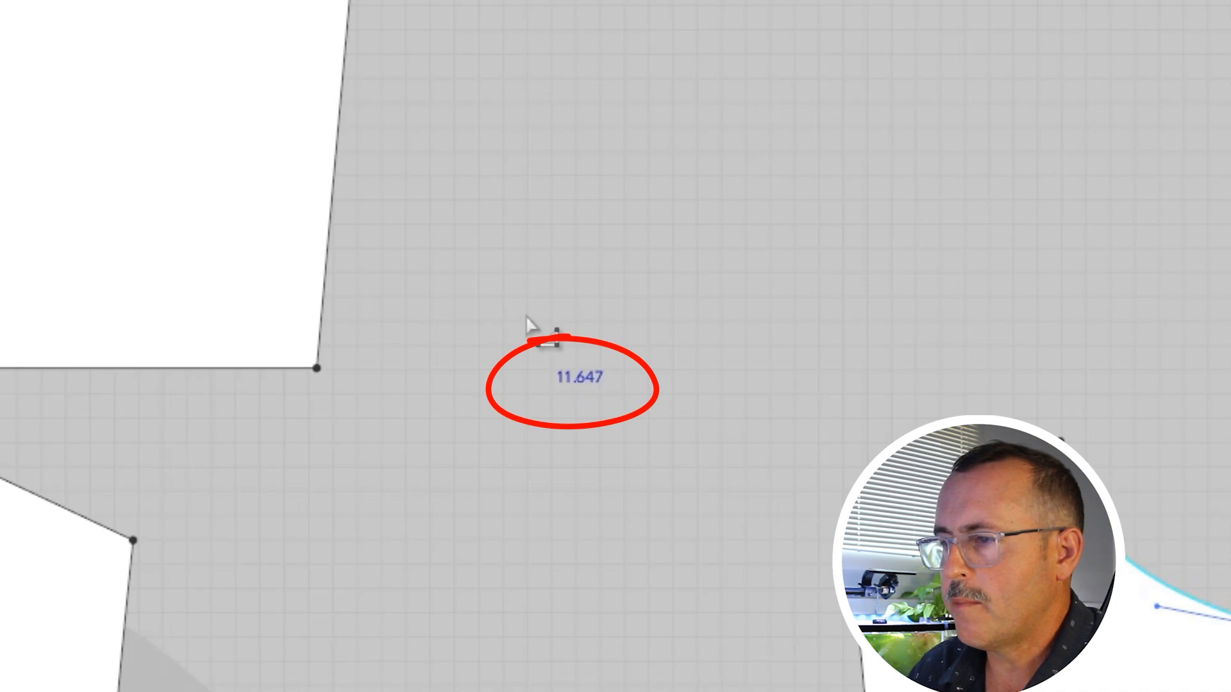
Set the length of the hood's lower edge to 11.7 in, keeping the Start direction
{"action": "left_click", "coordinate": [113, 368]}
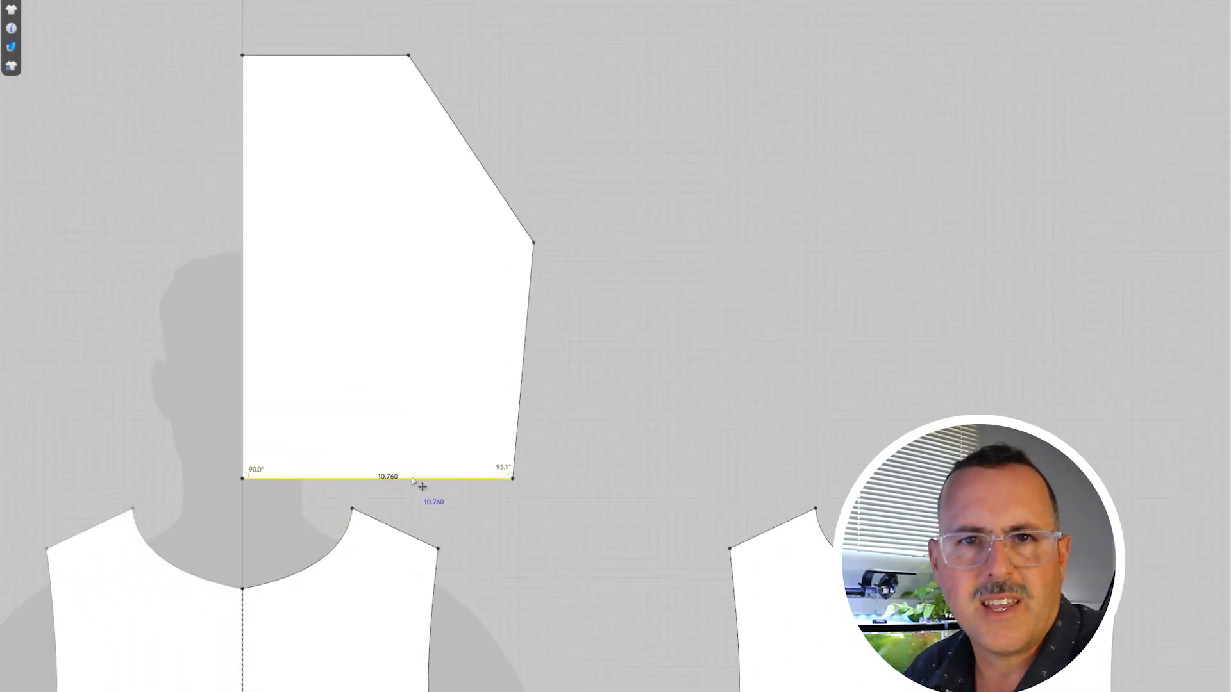
{"action": "right_click", "coordinate": [412, 480]}
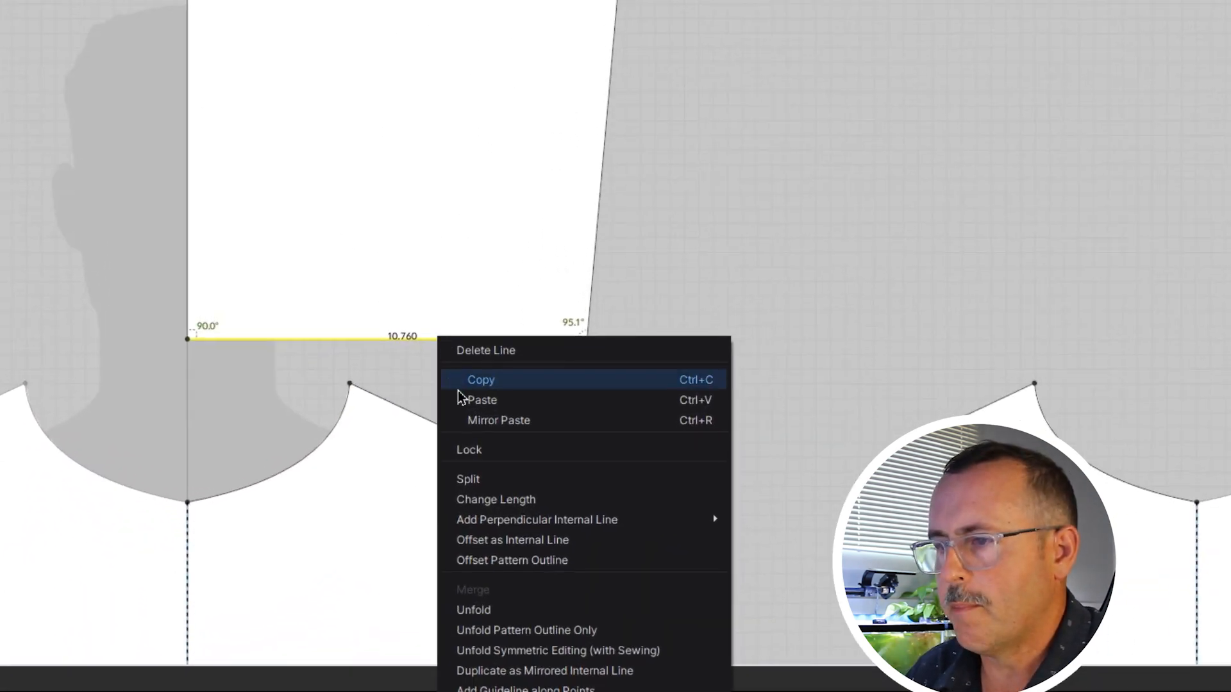
{"action": "left_click", "coordinate": [482, 499]}
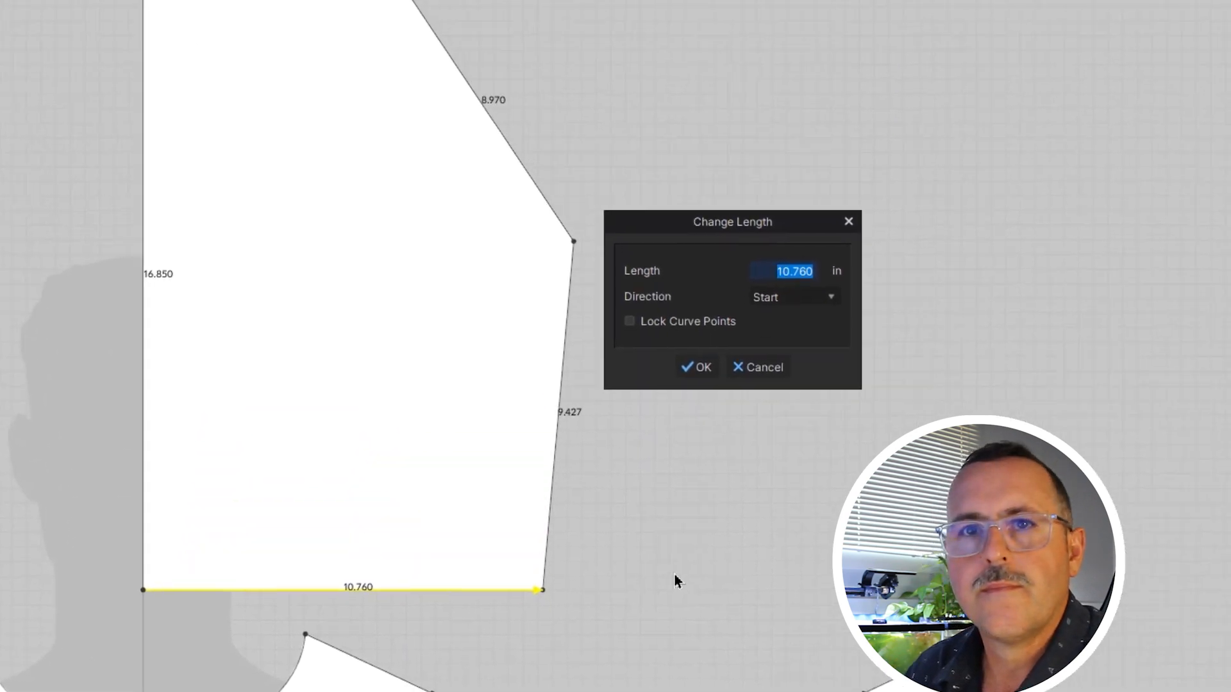
{"action": "type", "text": "11.7"}
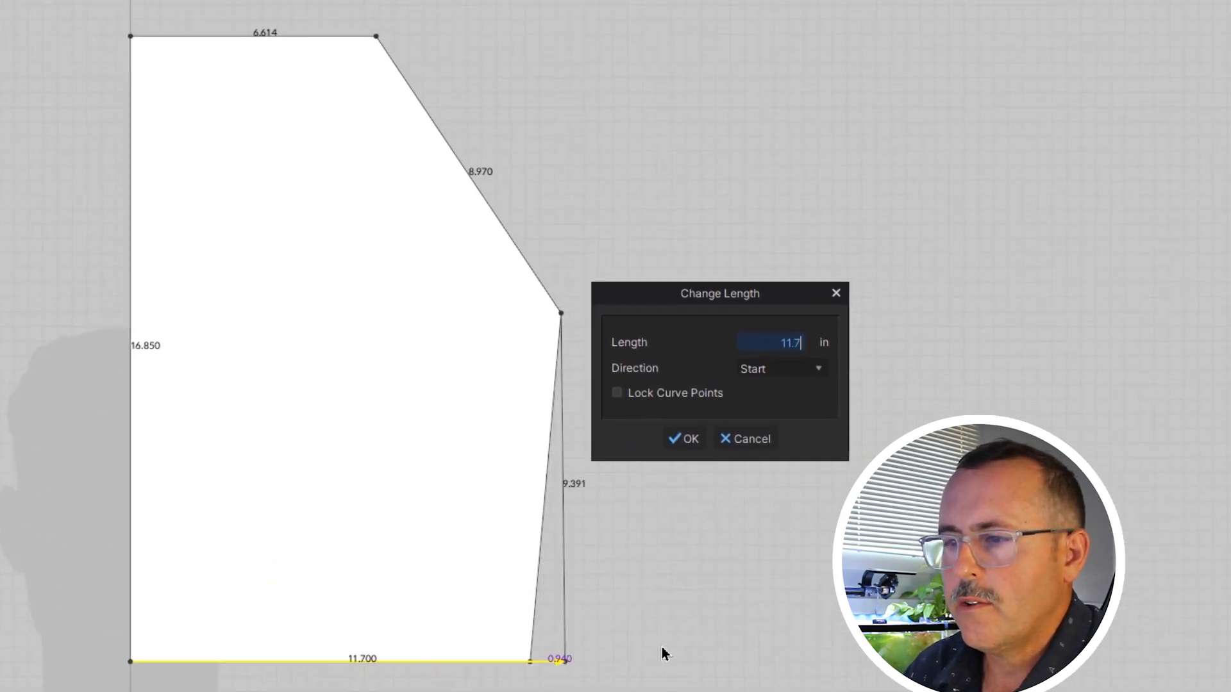
{"action": "key", "text": "Return"}
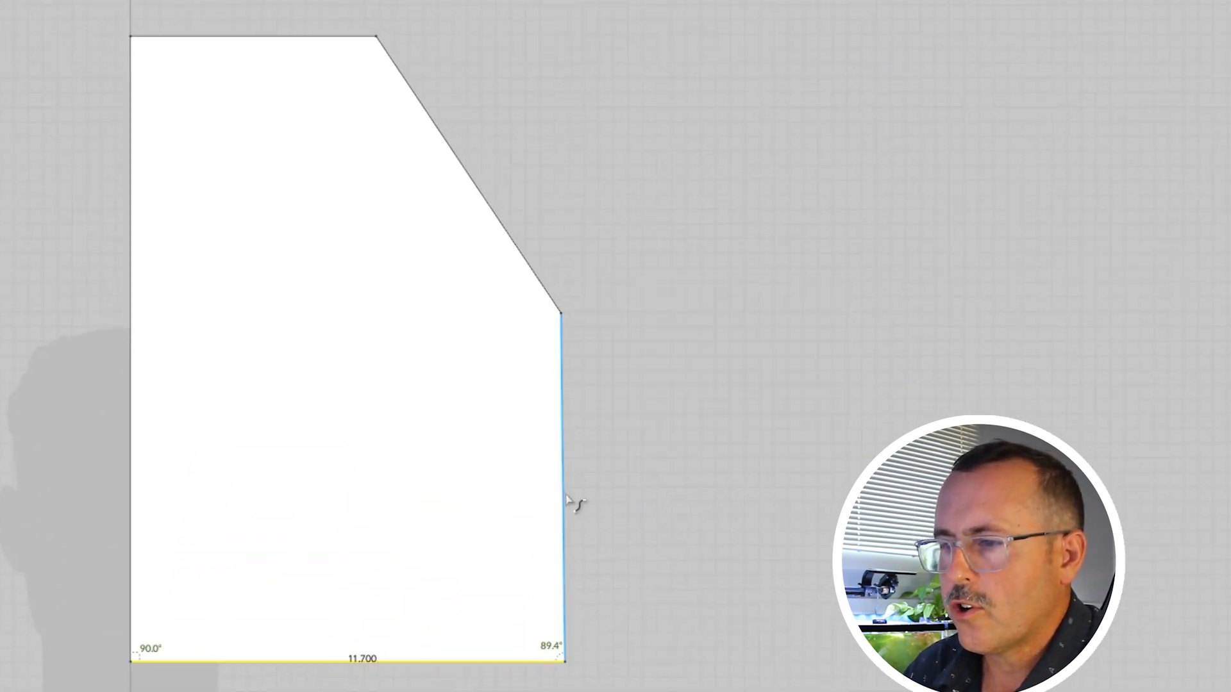
Curve the hood's outer and top edges outward, and reposition its upper points and a curve handle to round the silhouette
{"action": "left_click_drag", "start_coordinate": [564, 497], "coordinate": [599, 487]}
{"action": "left_click_drag", "start_coordinate": [512, 242], "coordinate": [536, 155]}
{"action": "left_click_drag", "start_coordinate": [304, 37], "coordinate": [295, 18]}
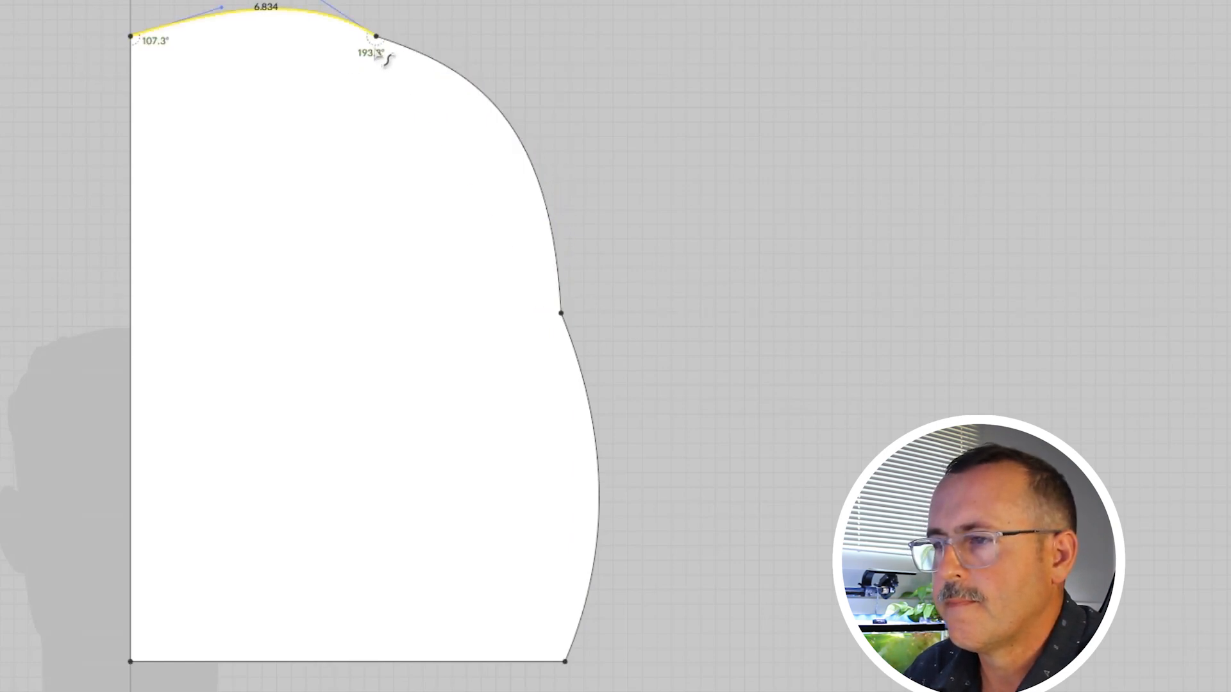
{"action": "left_click_drag", "start_coordinate": [377, 36], "coordinate": [413, 29]}
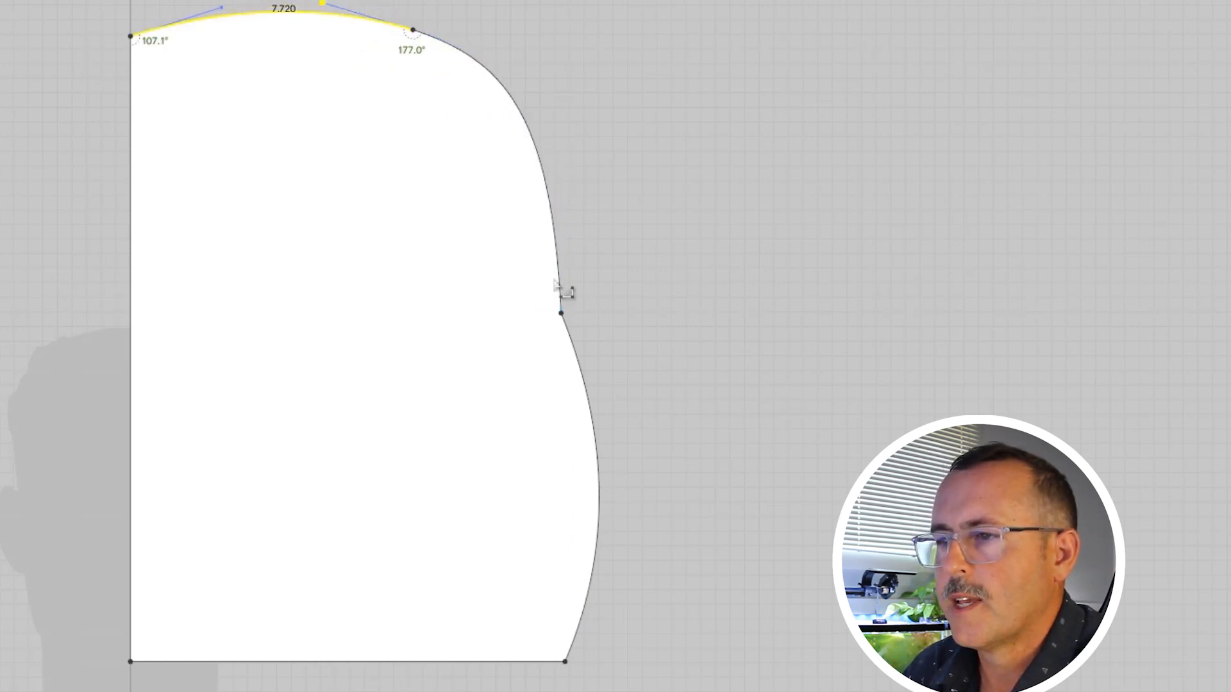
{"action": "left_click_drag", "start_coordinate": [561, 313], "coordinate": [635, 309]}
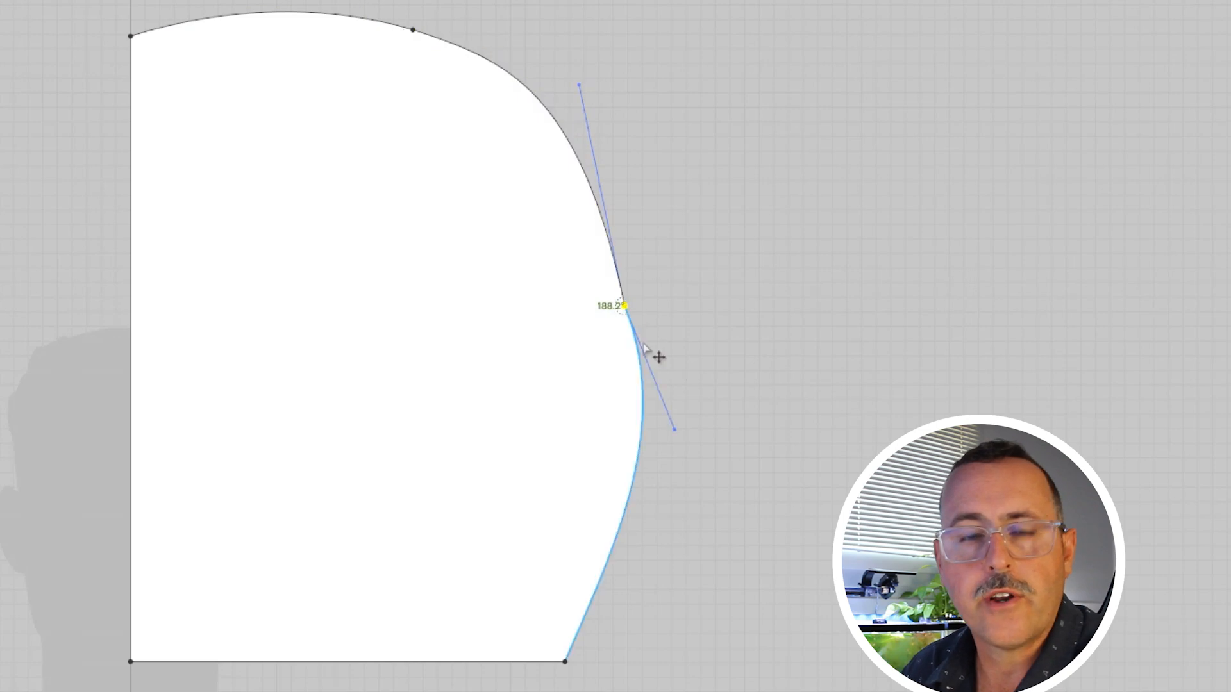
{"action": "left_click_drag", "start_coordinate": [675, 432], "coordinate": [641, 449]}
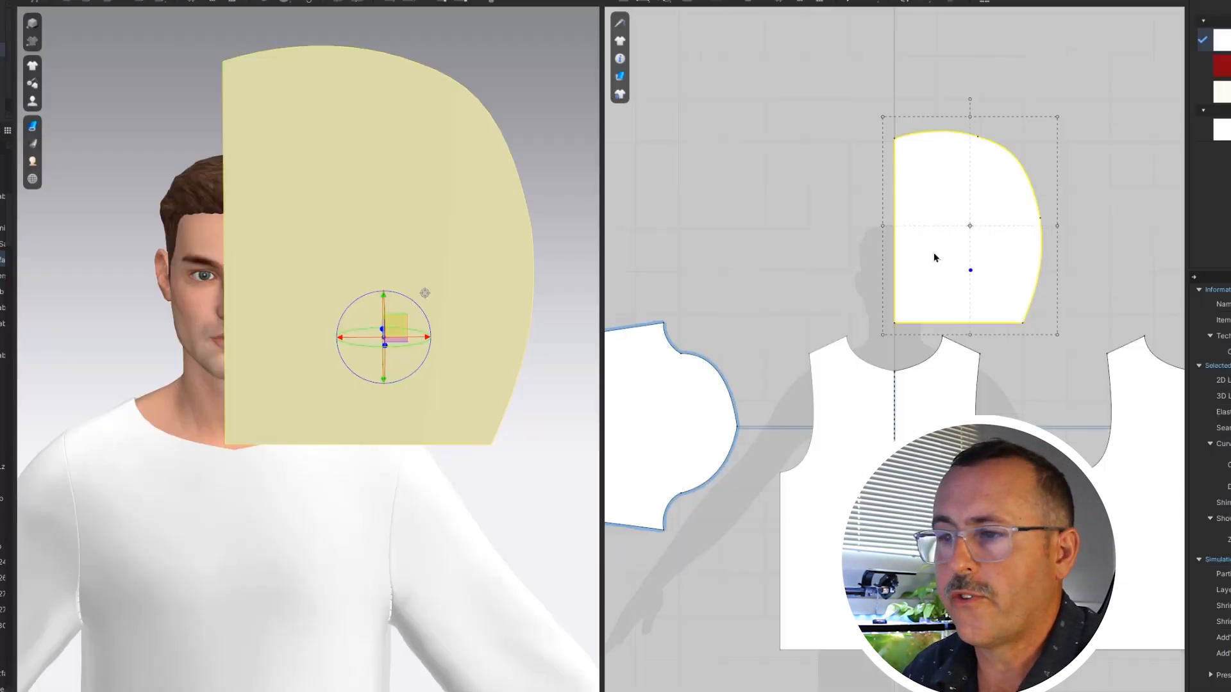
Create a symmetric copy of the hood panel with sewing and place it beside the original across the centre line
{"action": "right_click", "coordinate": [933, 255]}
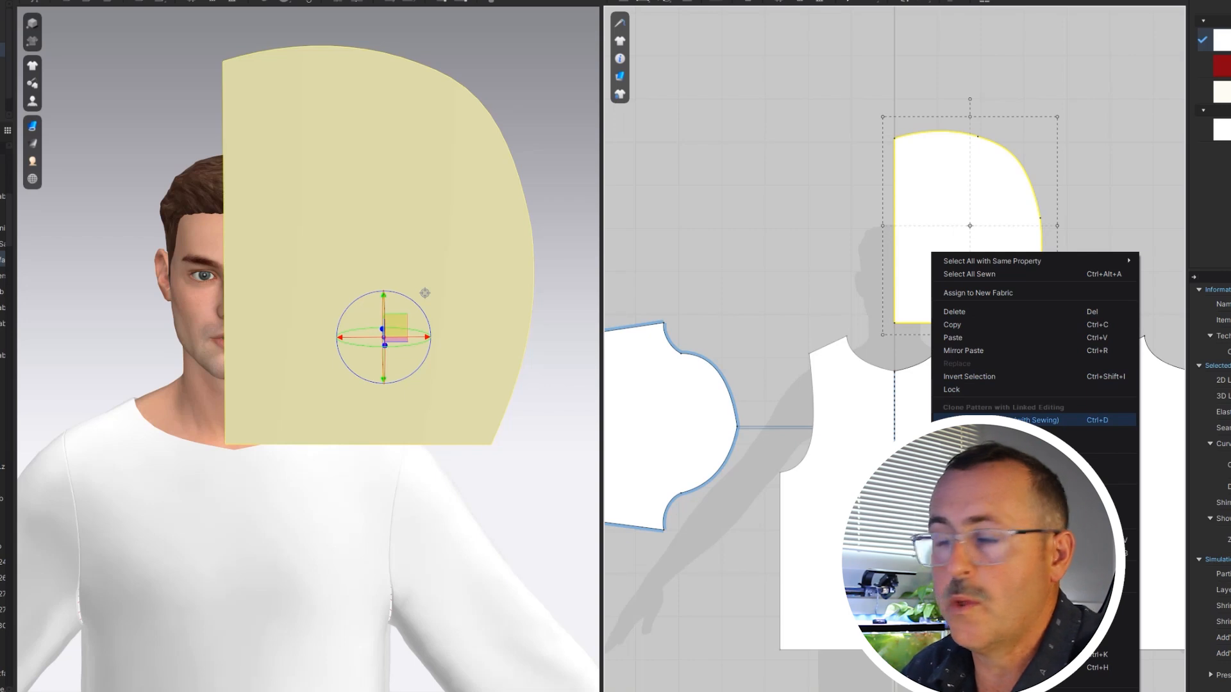
{"action": "left_click", "coordinate": [1032, 420]}
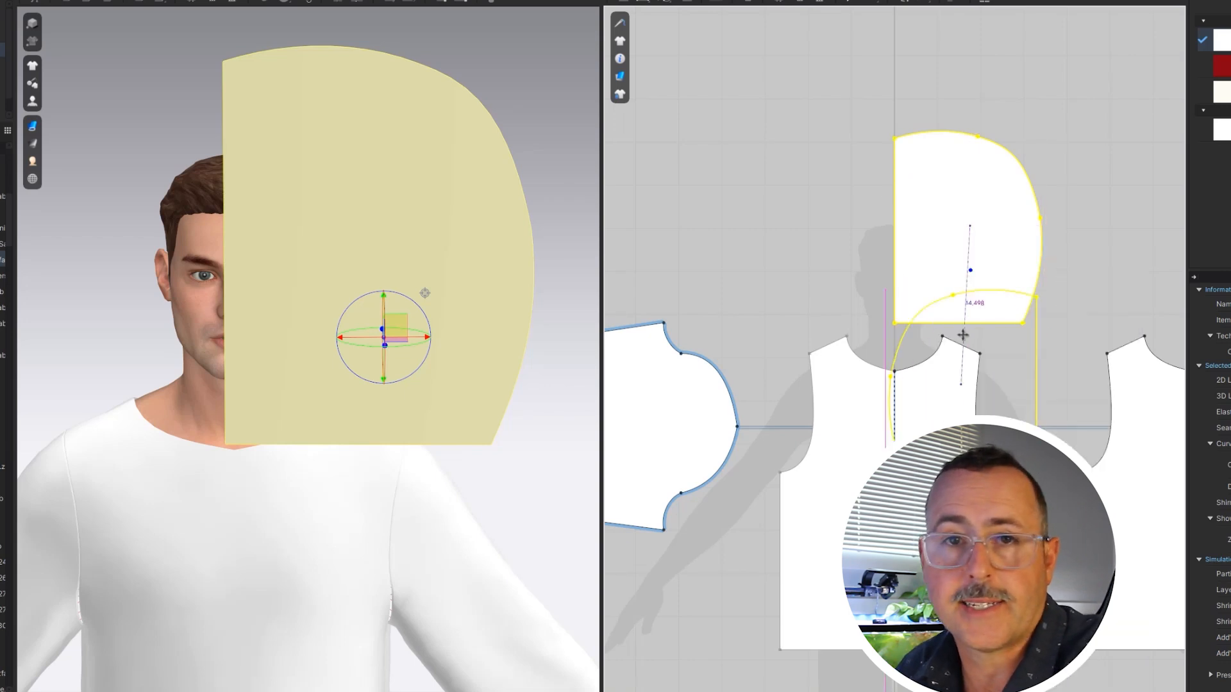
{"action": "left_click", "coordinate": [795, 231]}
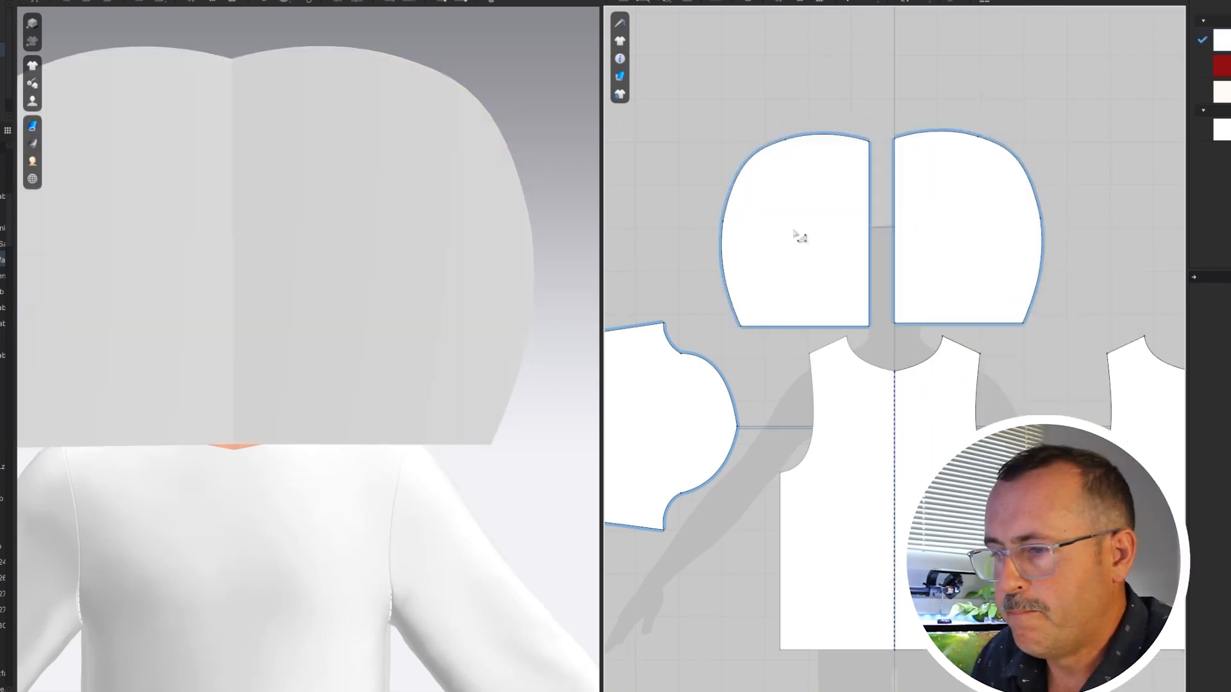
Sew the two hood panels together along the top edge, the rounded upper curve and the lower part of the outer edge
{"action": "left_click", "coordinate": [647, 2]}
{"action": "left_click", "coordinate": [827, 135]}
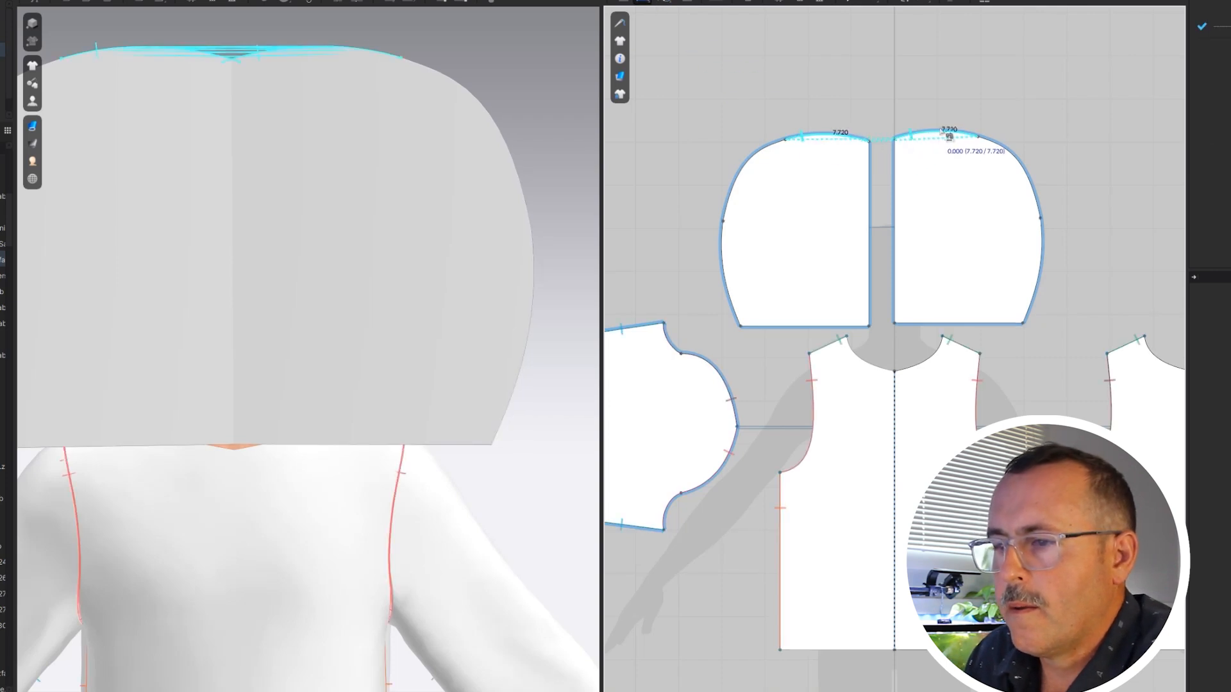
{"action": "left_click", "coordinate": [950, 136]}
{"action": "left_click", "coordinate": [764, 148]}
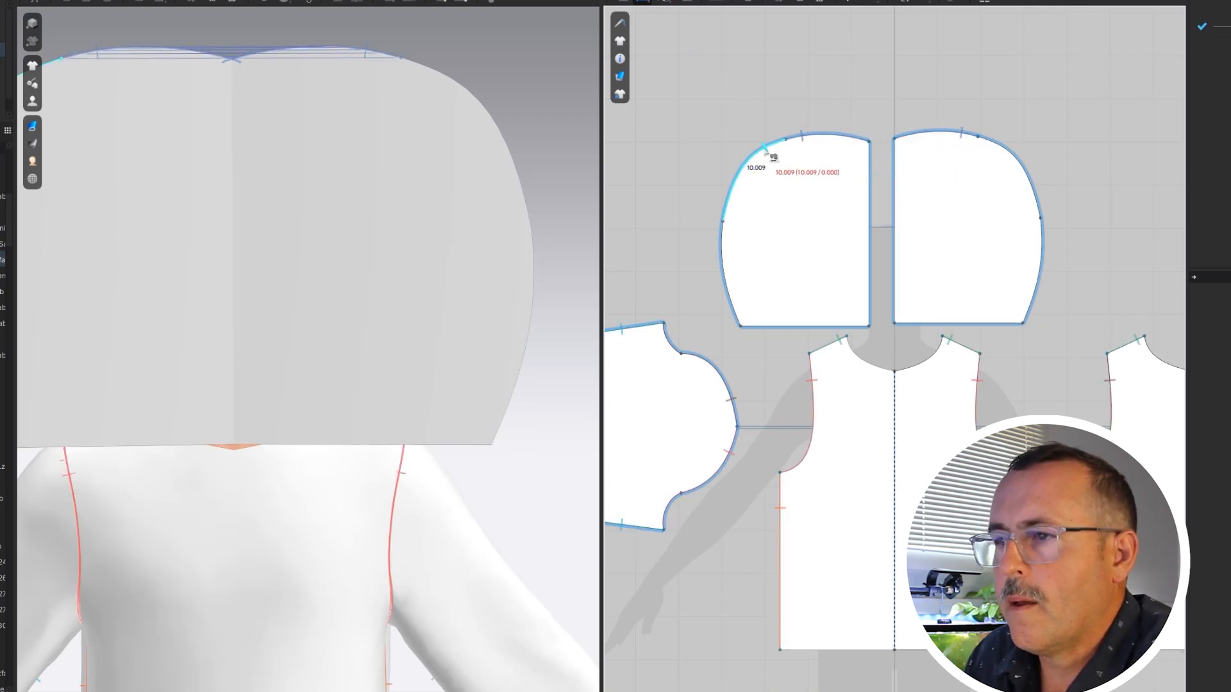
{"action": "left_click", "coordinate": [1015, 158]}
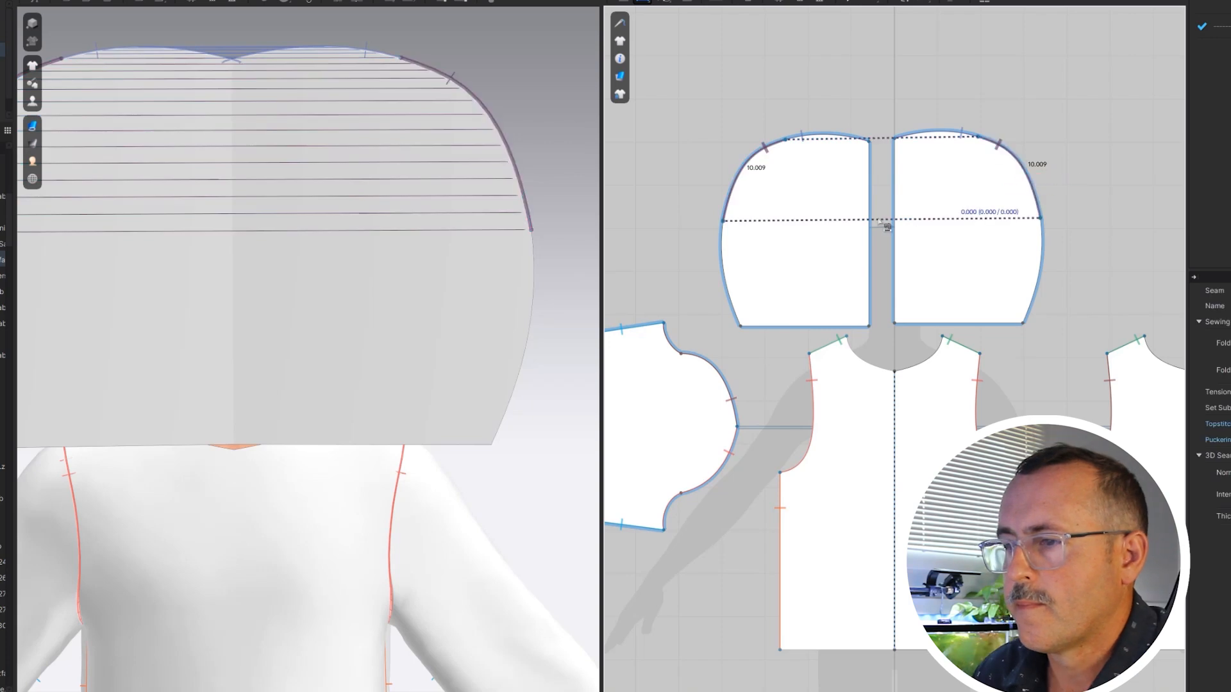
{"action": "left_click", "coordinate": [734, 252]}
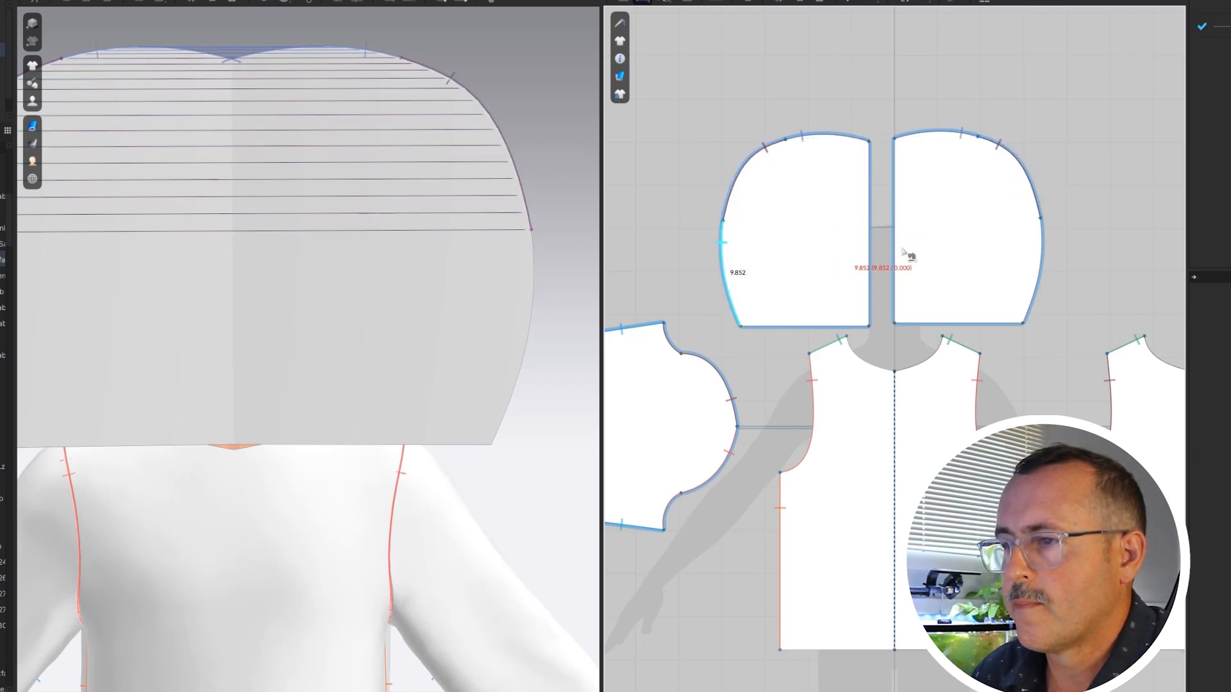
{"action": "left_click", "coordinate": [1040, 243]}
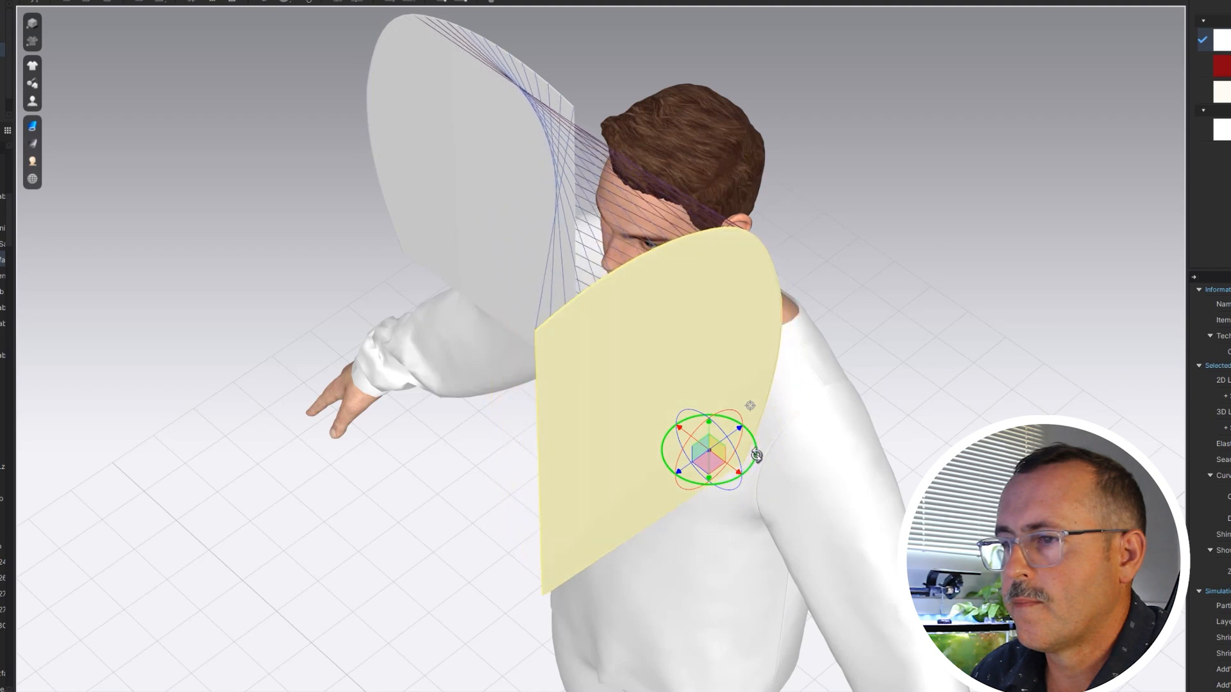
Arrange the two hood panels in 3D so that they stand on opposite sides of the avatar's head
{"action": "left_click", "coordinate": [519, 254]}
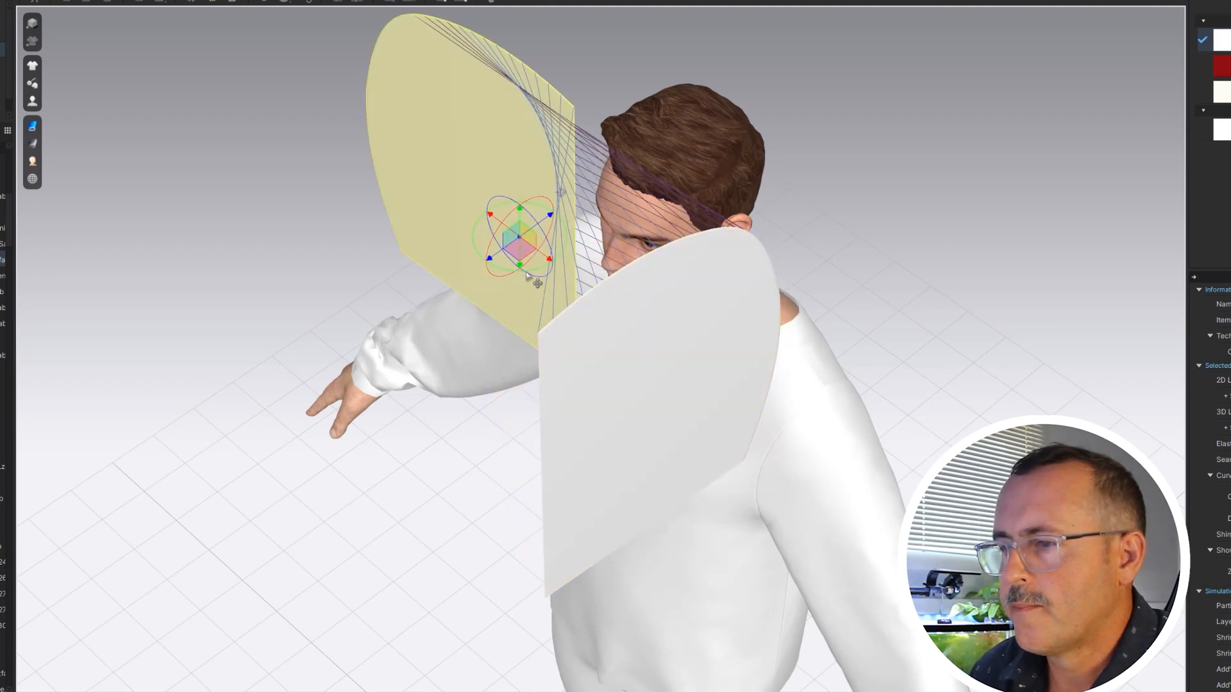
{"action": "left_click_drag", "start_coordinate": [527, 276], "coordinate": [341, 258]}
{"action": "right_click_drag", "start_coordinate": [340, 258], "coordinate": [909, 436]}
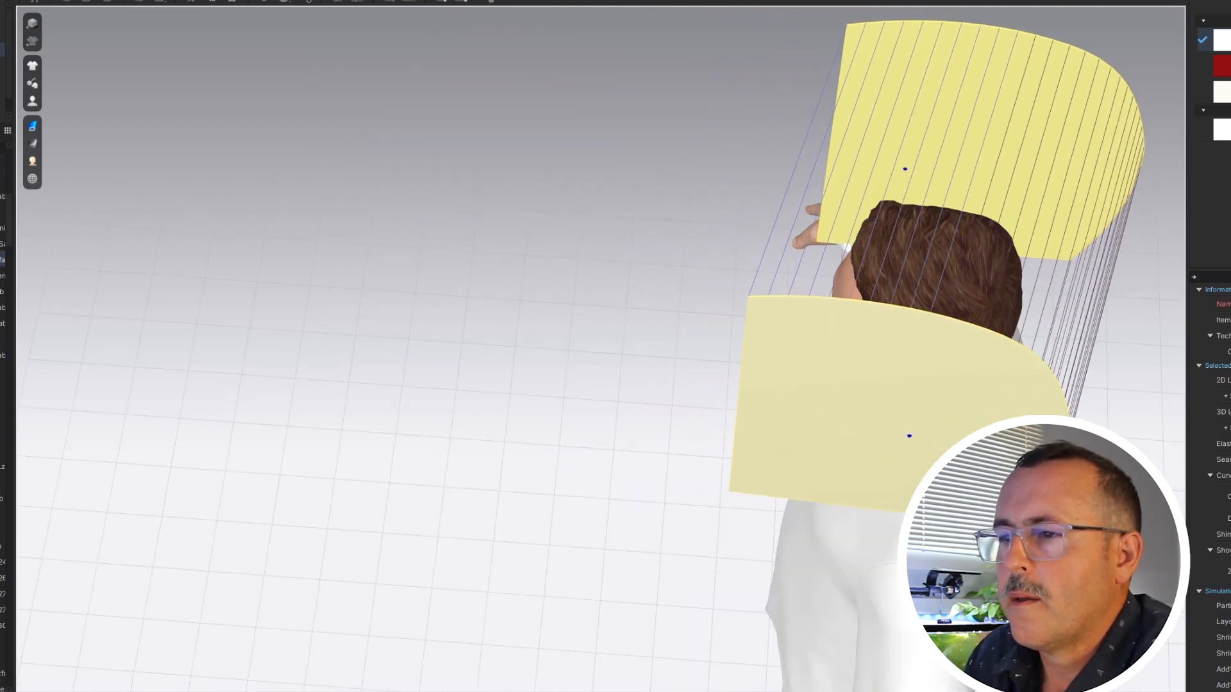
{"action": "key", "text": "2"}
{"action": "left_click_drag", "start_coordinate": [741, 392], "coordinate": [728, 431]}
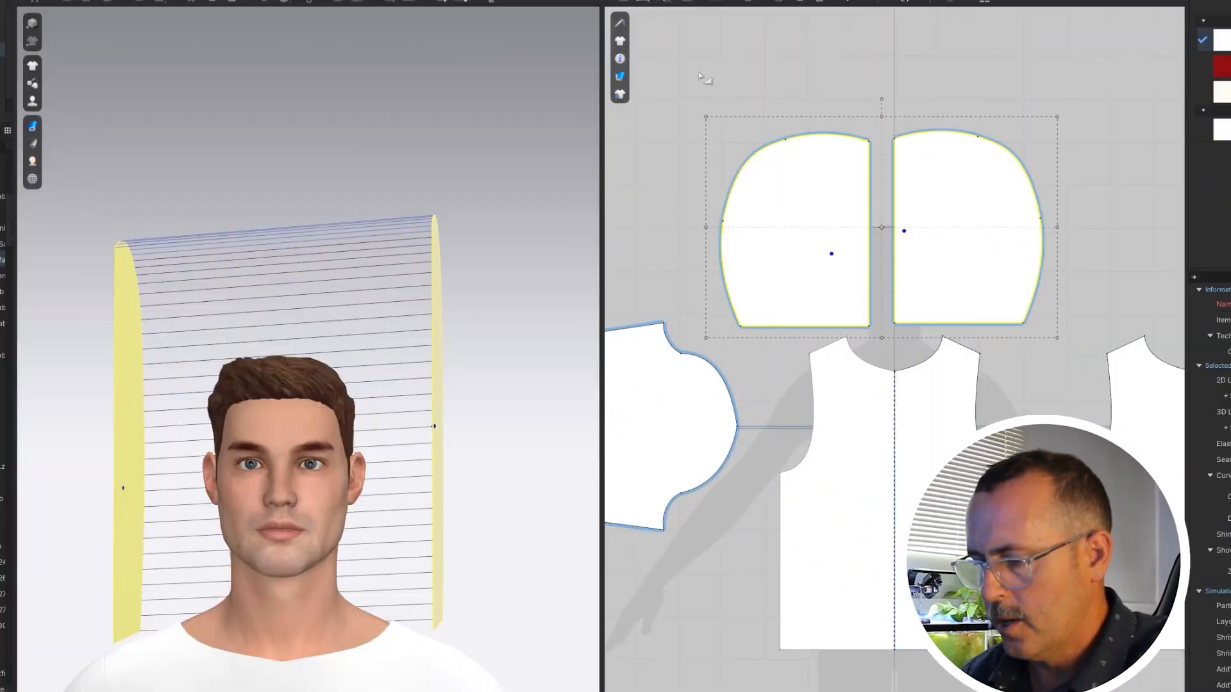
Sew the back half neckline to the rear half of the hood's lower edge, using free sewing
{"action": "left_click", "coordinate": [664, 2]}
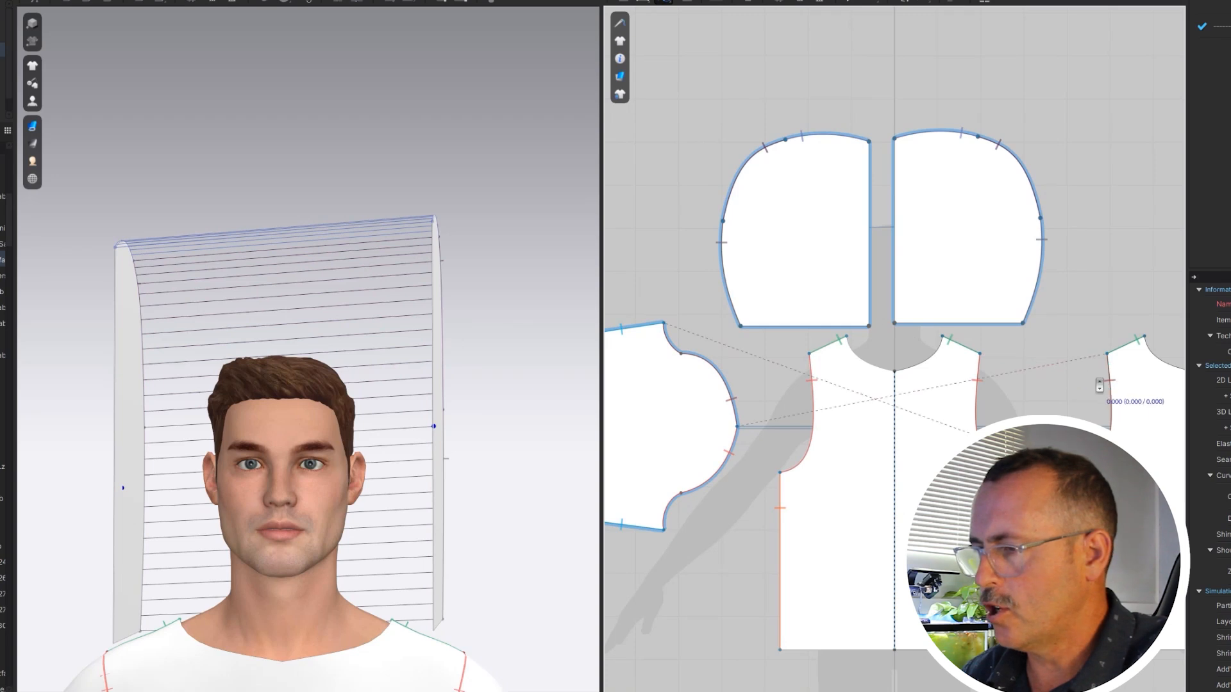
{"action": "scroll", "coordinate": [1099, 384], "scroll_direction": "down", "scroll_amount": 2}
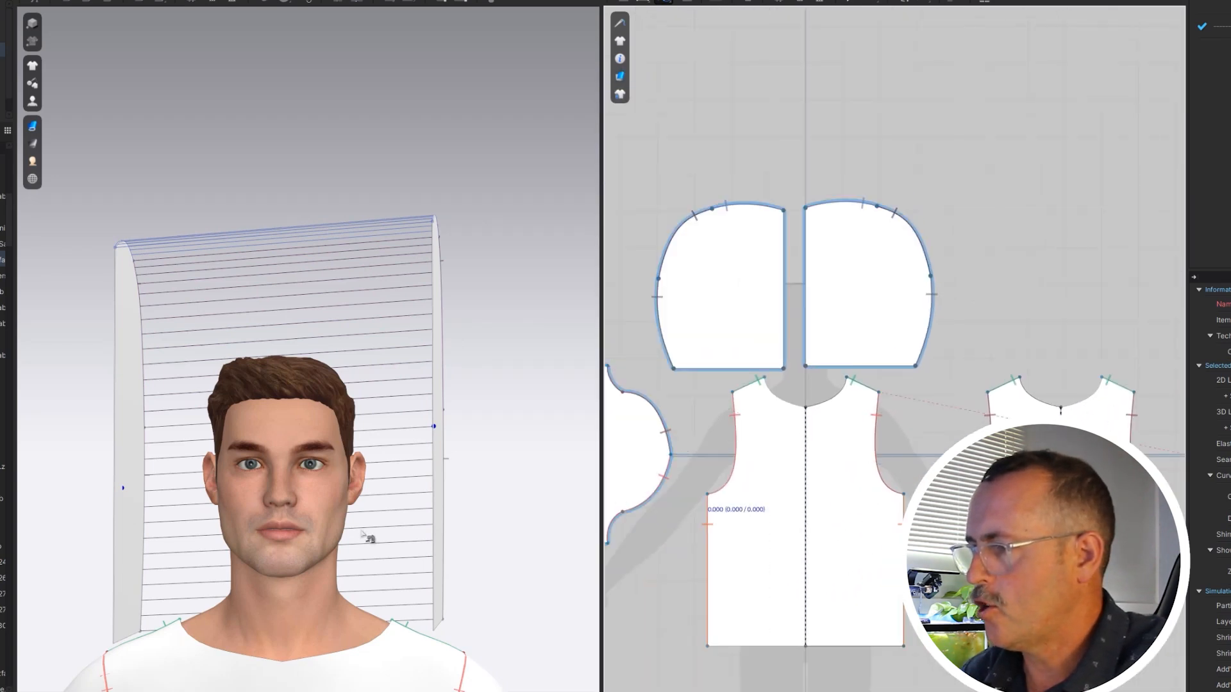
{"action": "scroll", "coordinate": [368, 538], "scroll_direction": "up", "scroll_amount": 2}
{"action": "right_click_drag", "start_coordinate": [368, 538], "coordinate": [324, 349]}
{"action": "scroll", "coordinate": [261, 418], "scroll_direction": "down", "scroll_amount": 5}
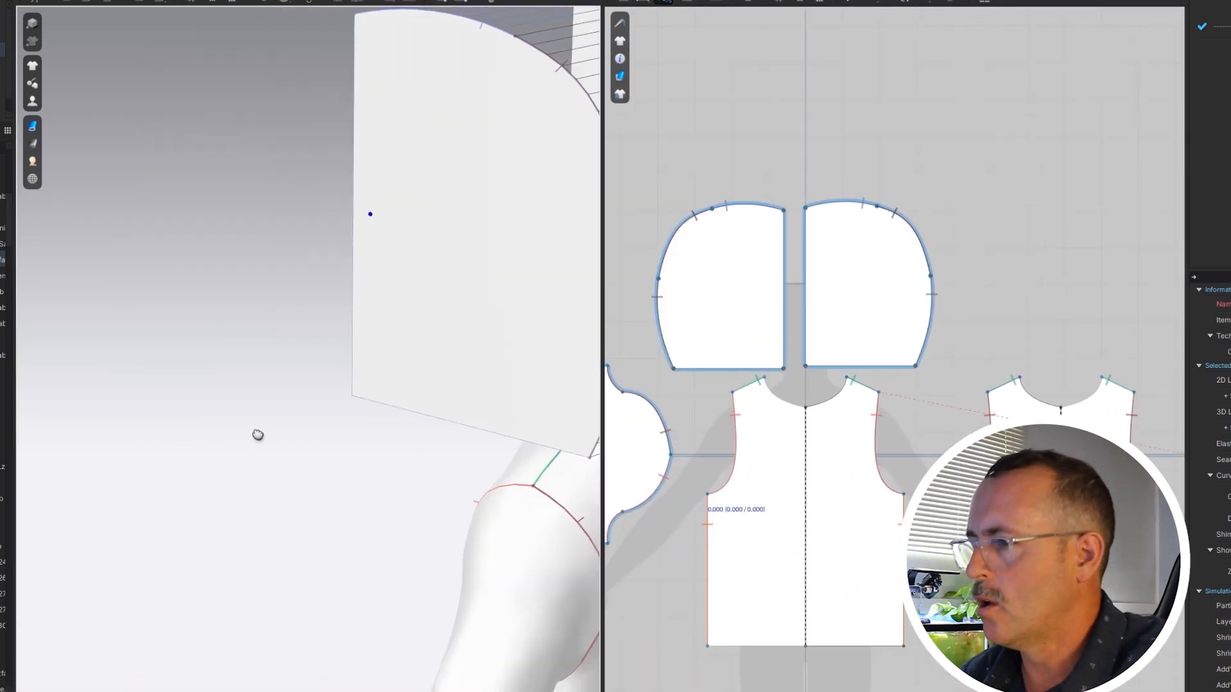
{"action": "scroll", "coordinate": [198, 461], "scroll_direction": "up", "scroll_amount": 4}
{"action": "right_click_drag", "start_coordinate": [200, 460], "coordinate": [425, 431]}
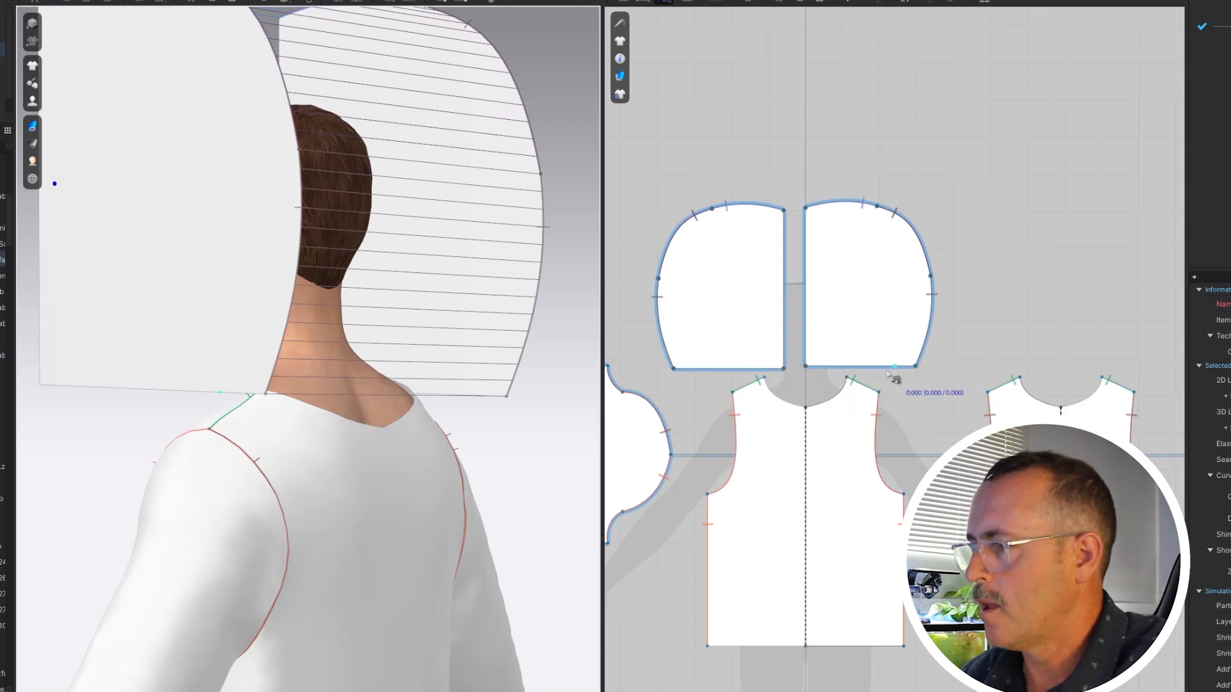
{"action": "left_click", "coordinate": [1061, 409]}
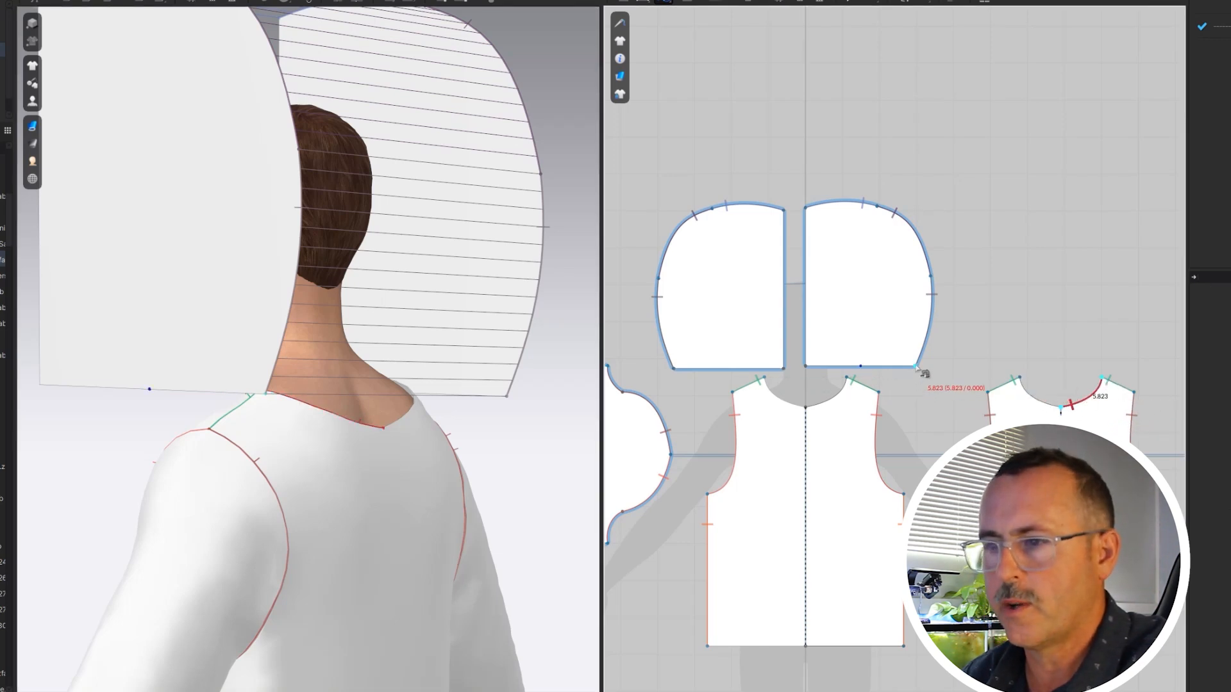
{"action": "left_click", "coordinate": [867, 368]}
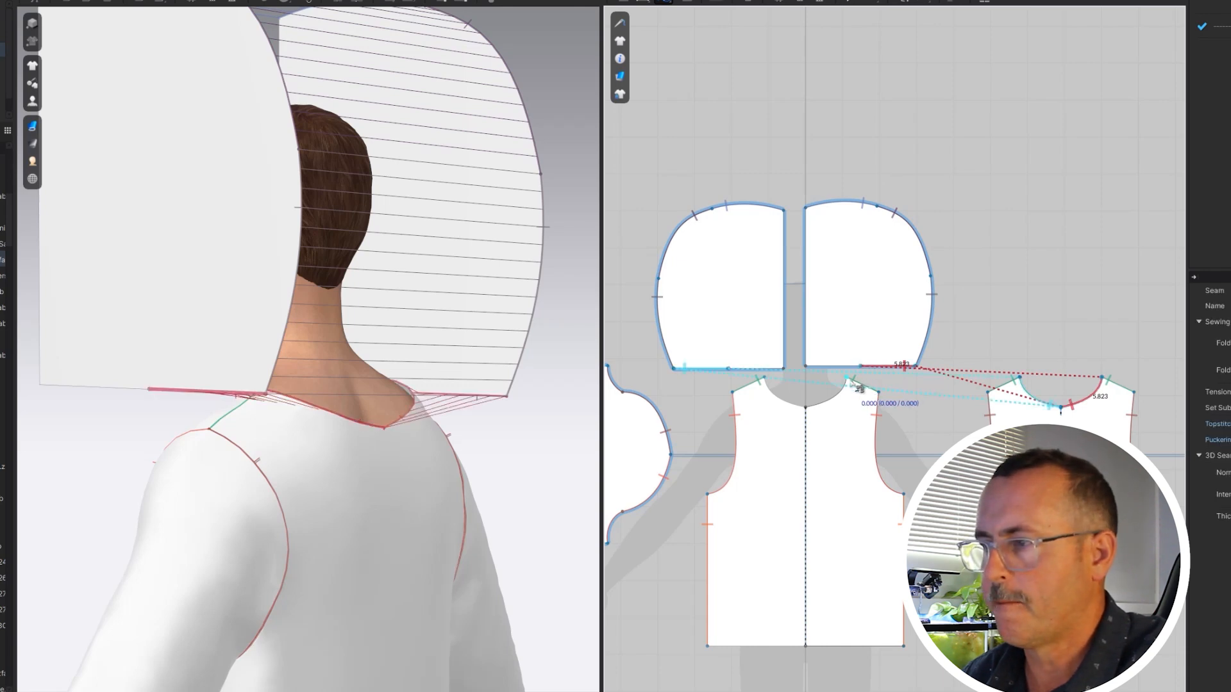
{"action": "key", "text": "Escape"}
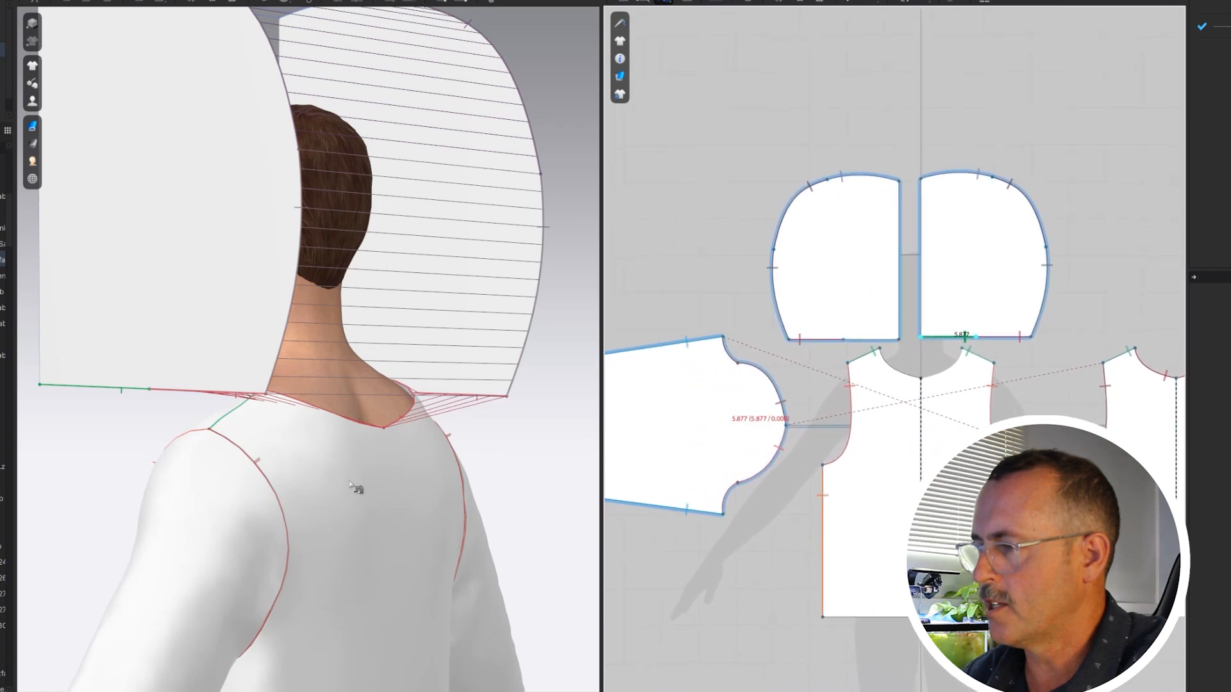
Sew the front half of the hood's lower edge to the front neckline, from the shoulder point to the centre line
{"action": "mouse_move", "coordinate": [357, 489]}
{"action": "right_mouse_down"}
{"action": "mouse_move", "coordinate": [453, 448]}
{"action": "mouse_move", "coordinate": [376, 530]}
{"action": "mouse_move", "coordinate": [563, 478]}
{"action": "right_mouse_up"}
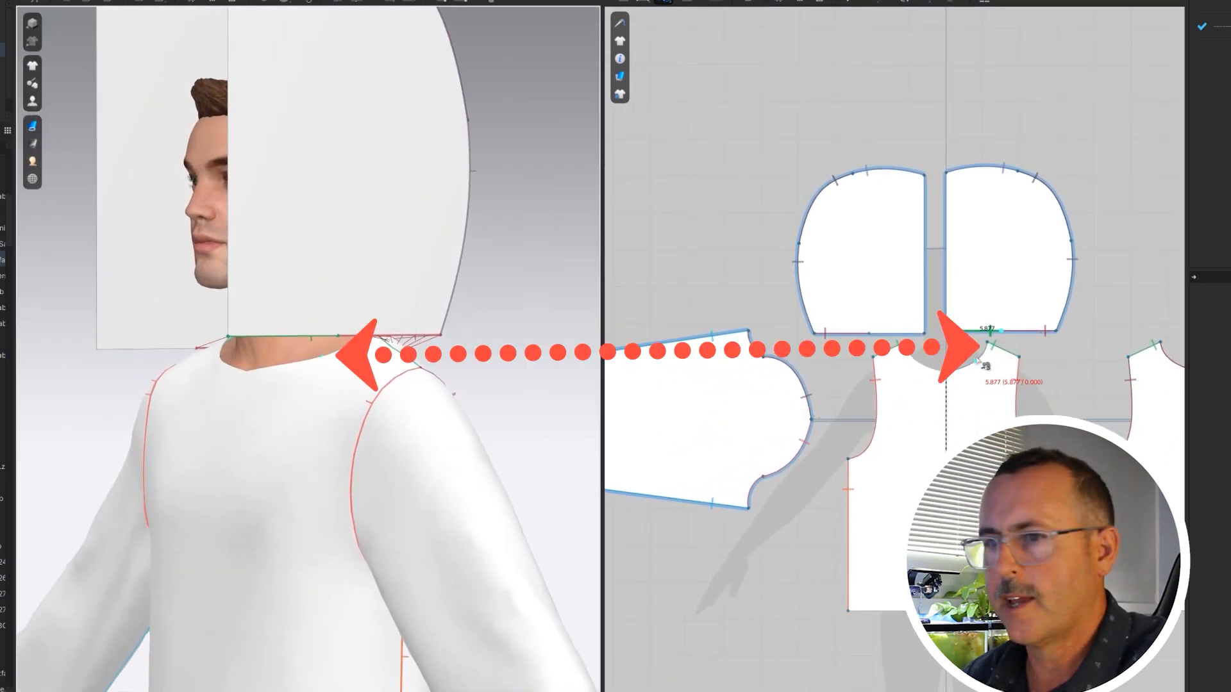
{"action": "left_click", "coordinate": [992, 347]}
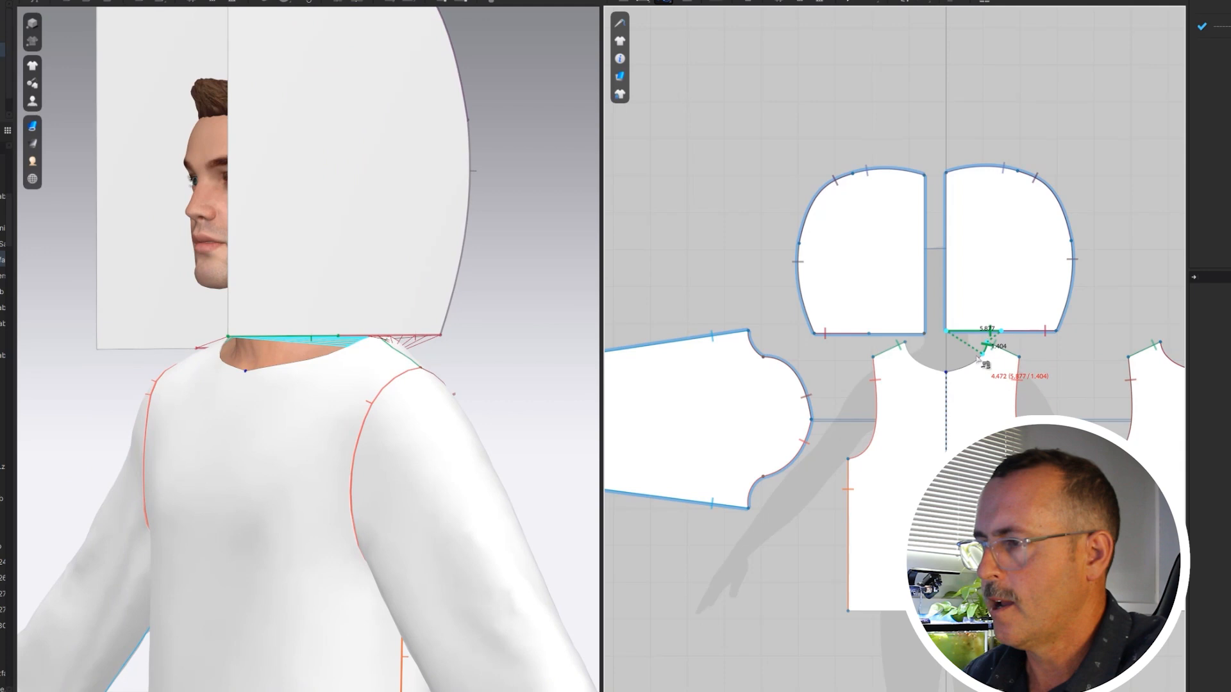
{"action": "left_click", "coordinate": [946, 372]}
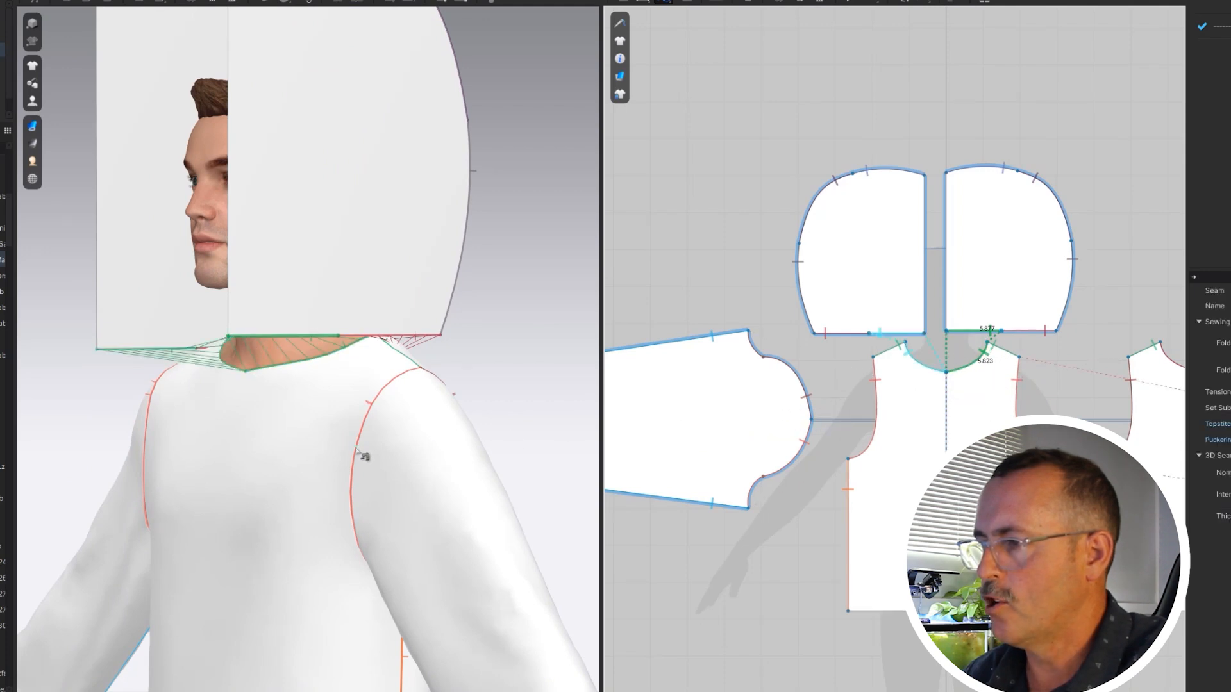
Simulate the garment to drape the sewn hood over the avatar's head
{"action": "right_click_drag", "start_coordinate": [362, 456], "coordinate": [449, 489]}
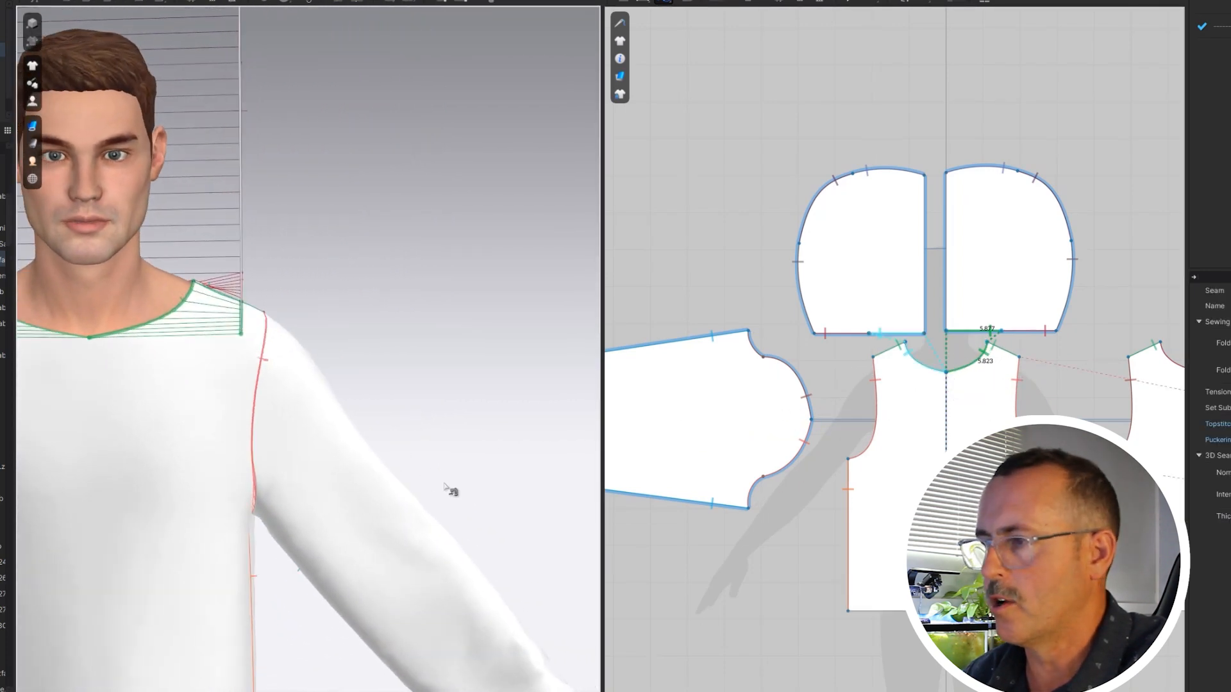
{"action": "middle_click_drag", "start_coordinate": [448, 490], "coordinate": [709, 596]}
{"action": "right_click_drag", "start_coordinate": [503, 546], "coordinate": [489, 518]}
{"action": "key", "text": "space"}
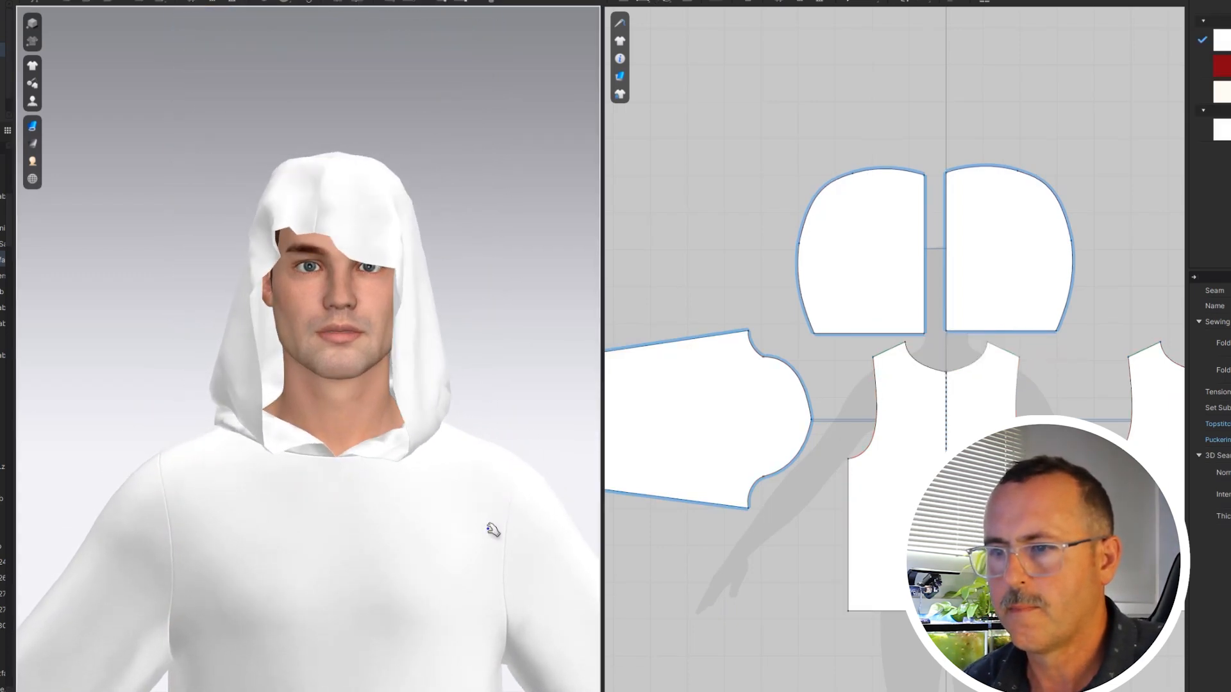
Reshape the hood by moving its upper front corner and the top and outer edge points, and pull the draped fabric up at the tip
{"action": "left_click", "coordinate": [924, 176]}
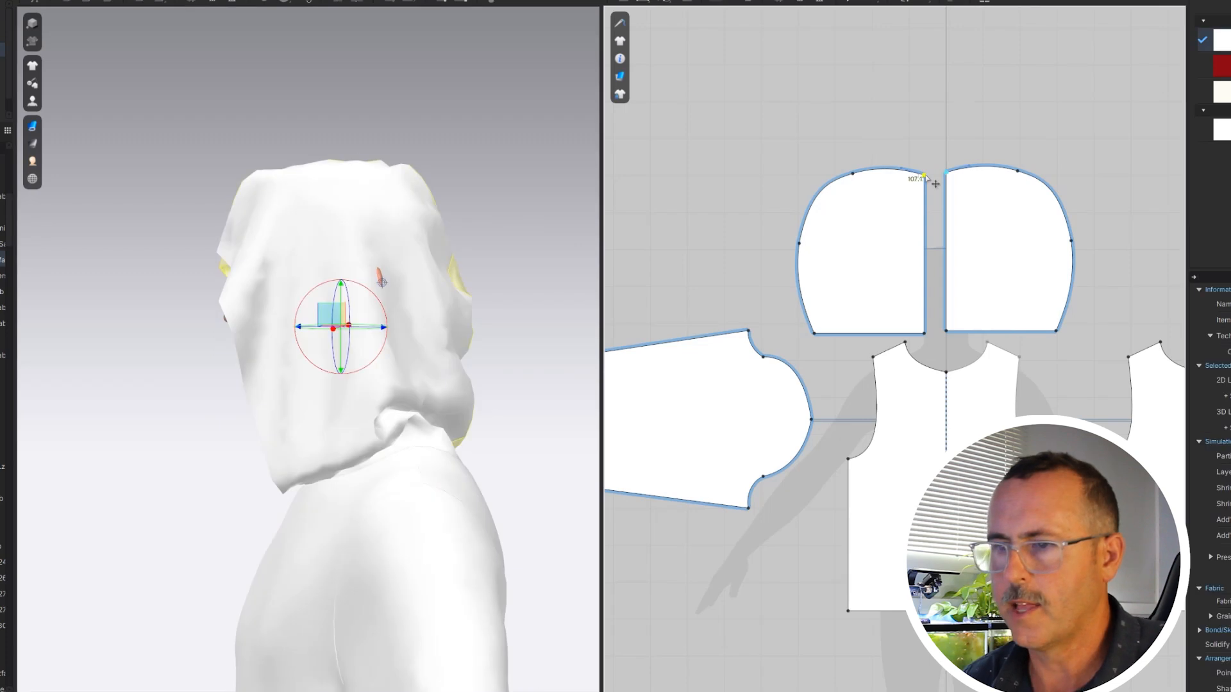
{"action": "left_click_drag", "start_coordinate": [927, 177], "coordinate": [931, 176]}
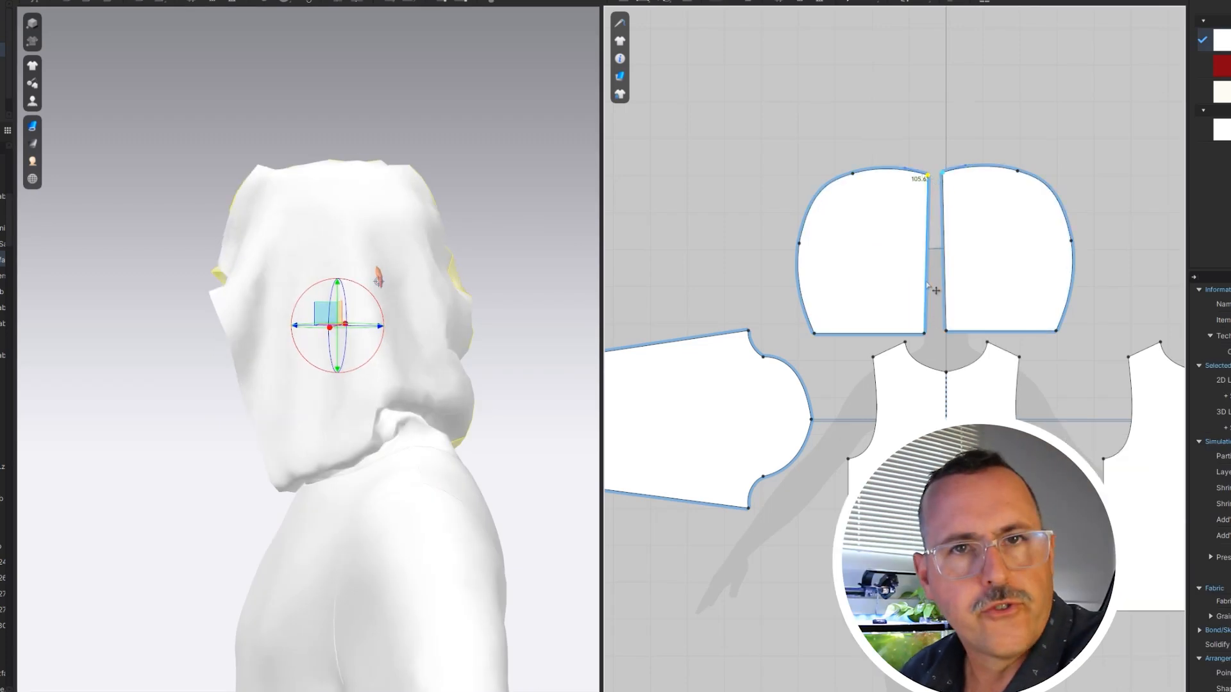
{"action": "key", "text": "Right"}
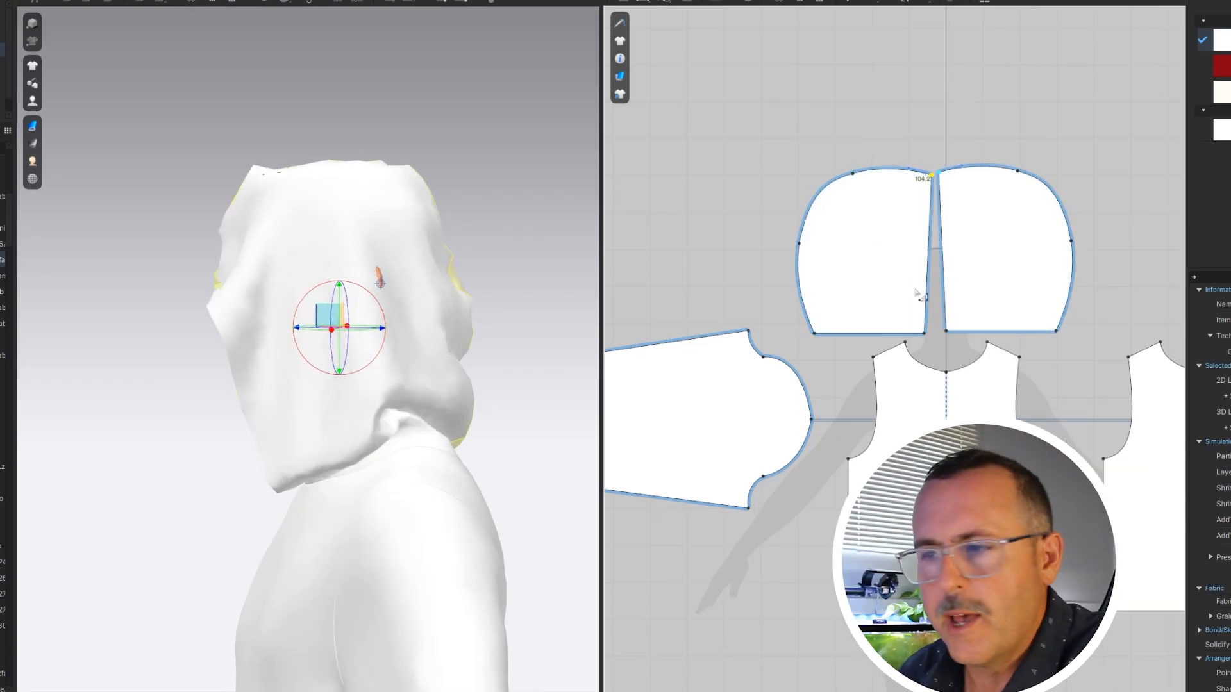
{"action": "left_click", "coordinate": [856, 174]}
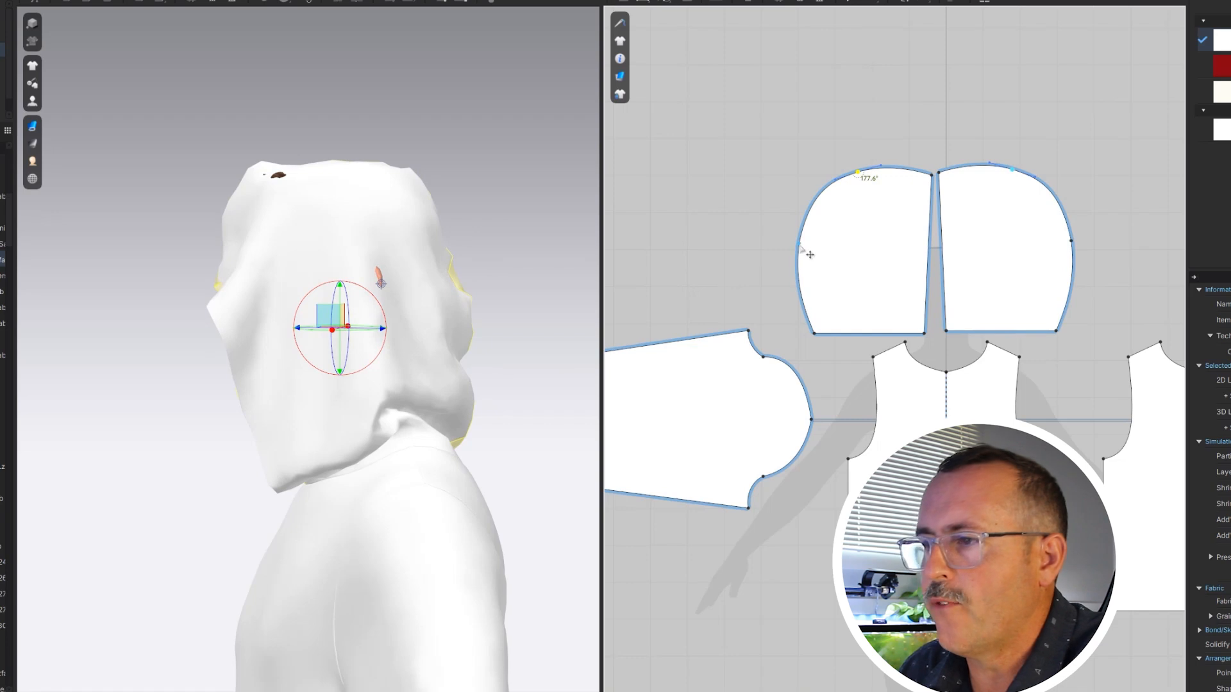
{"action": "left_click_drag", "start_coordinate": [800, 245], "coordinate": [804, 246]}
{"action": "left_click_drag", "start_coordinate": [857, 174], "coordinate": [856, 177]}
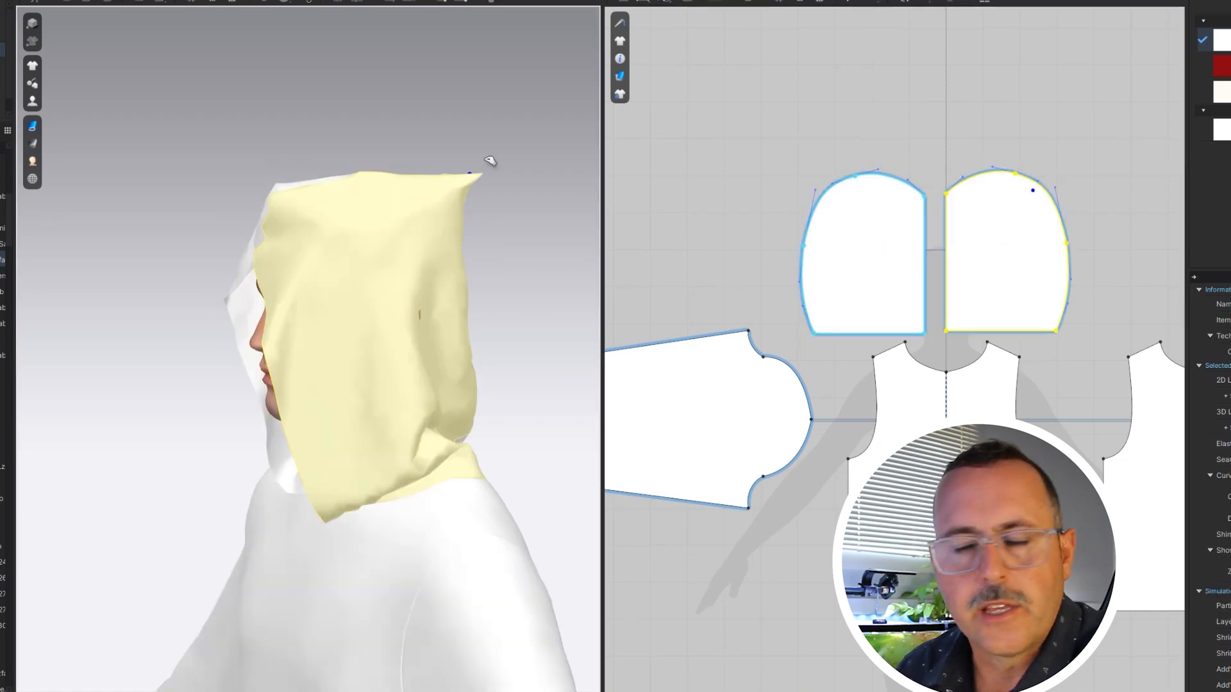
{"action": "left_click_drag", "start_coordinate": [491, 162], "coordinate": [490, 157]}
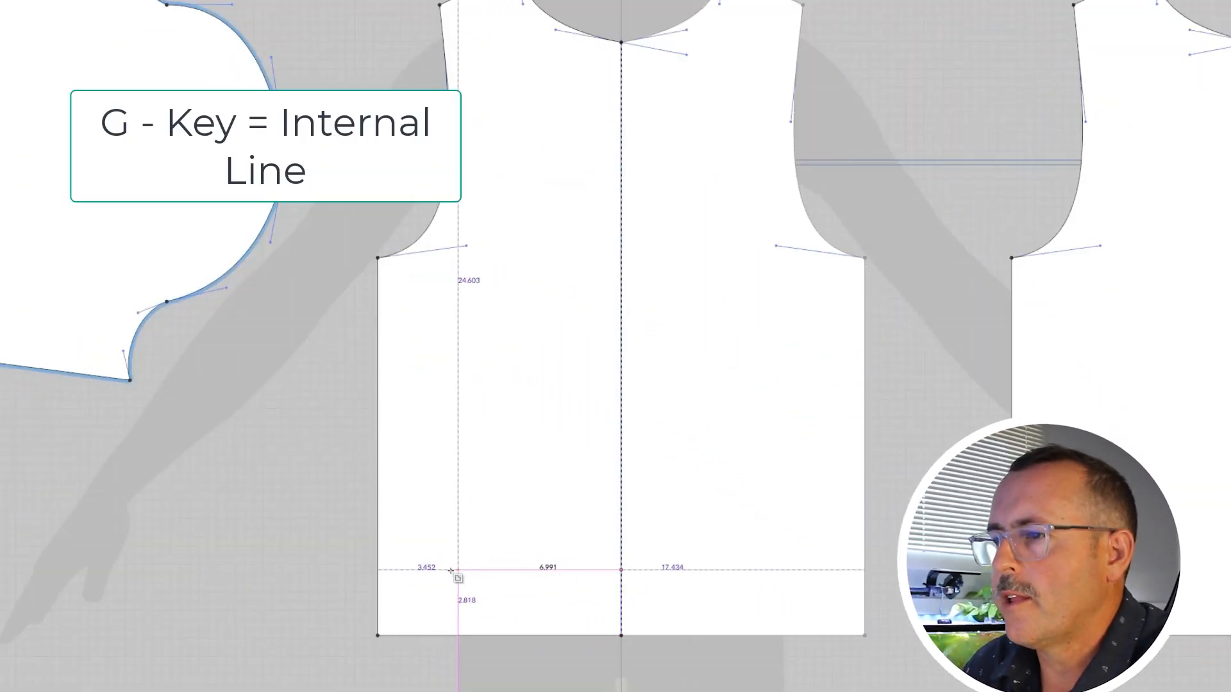
Draw a half pocket outline on the lower front panel, about 7.7 in wide with a 4.4 in side and a 4.4 in slanted edge, ending at the centre line
{"action": "left_click", "coordinate": [440, 569]}
{"action": "left_click", "coordinate": [440, 466]}
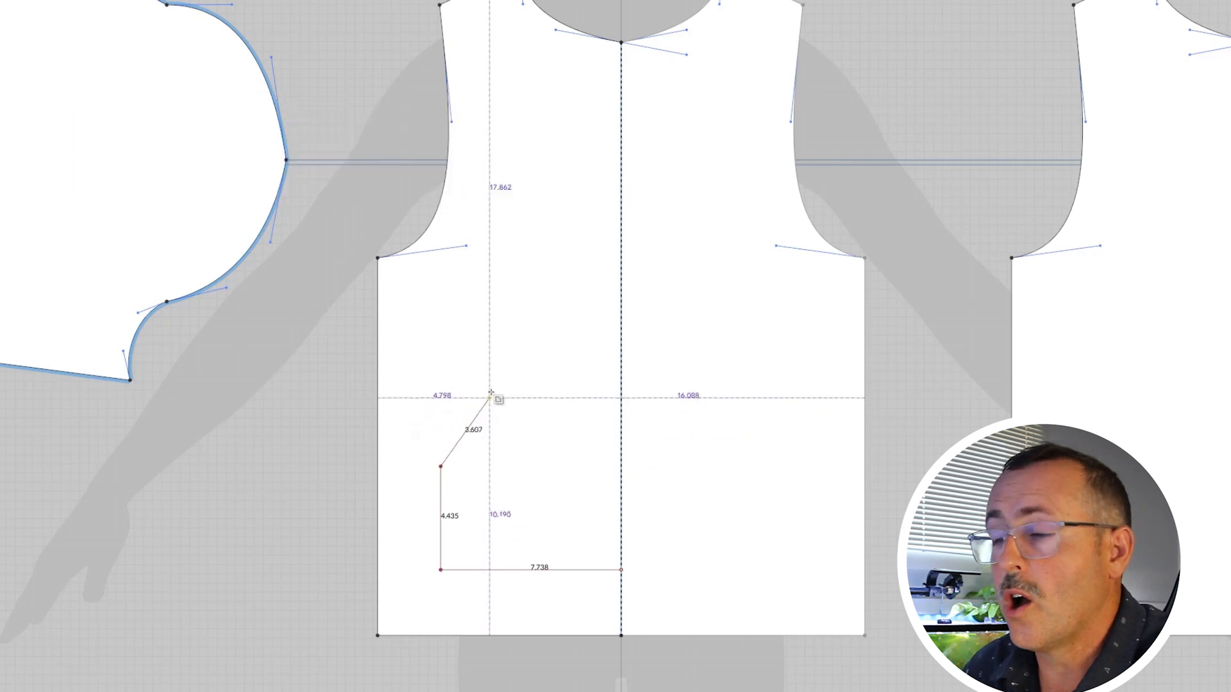
{"action": "left_click", "coordinate": [493, 380]}
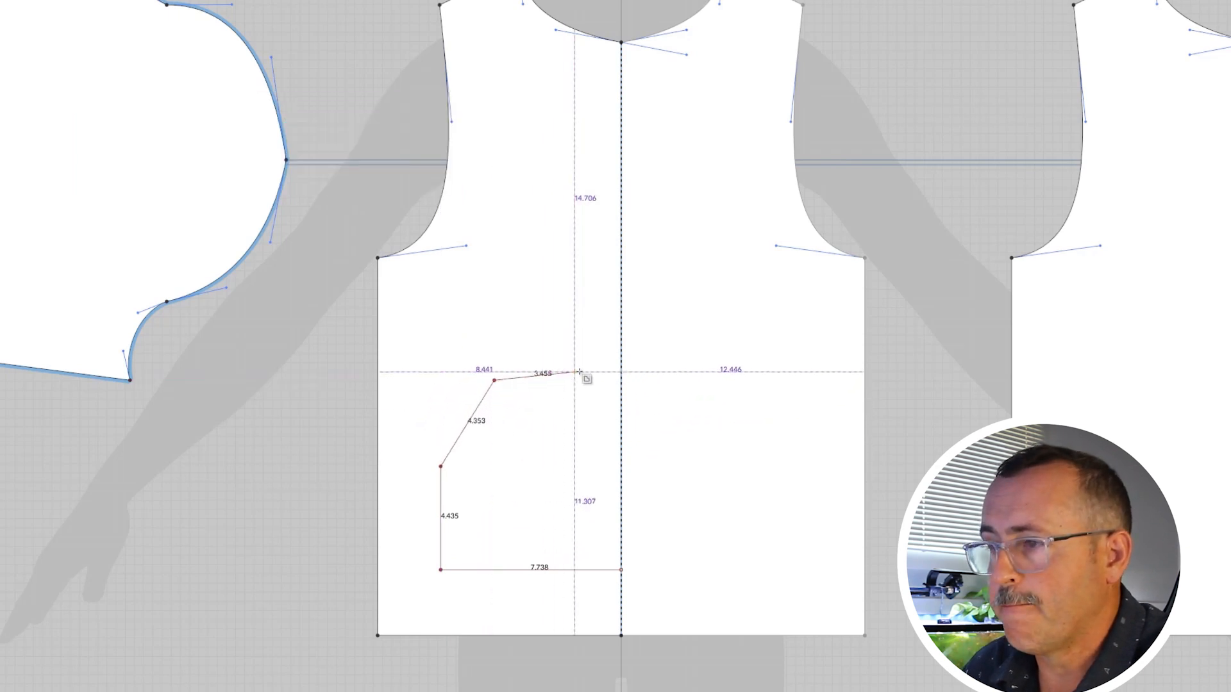
{"action": "left_click", "coordinate": [620, 380]}
{"action": "left_click", "coordinate": [620, 569]}
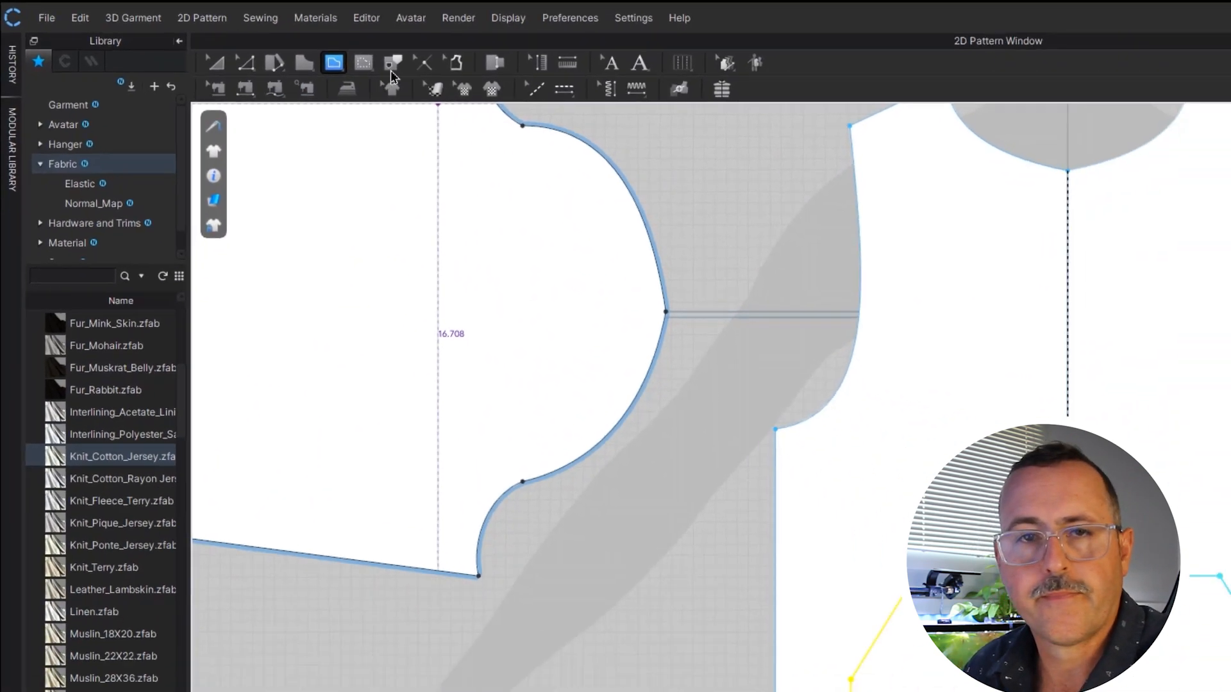
Trace the pocket outline as a separate pattern beside the front panel, and unfold it along its centre edge with symmetric editing and sewing
{"action": "left_click", "coordinate": [466, 73]}
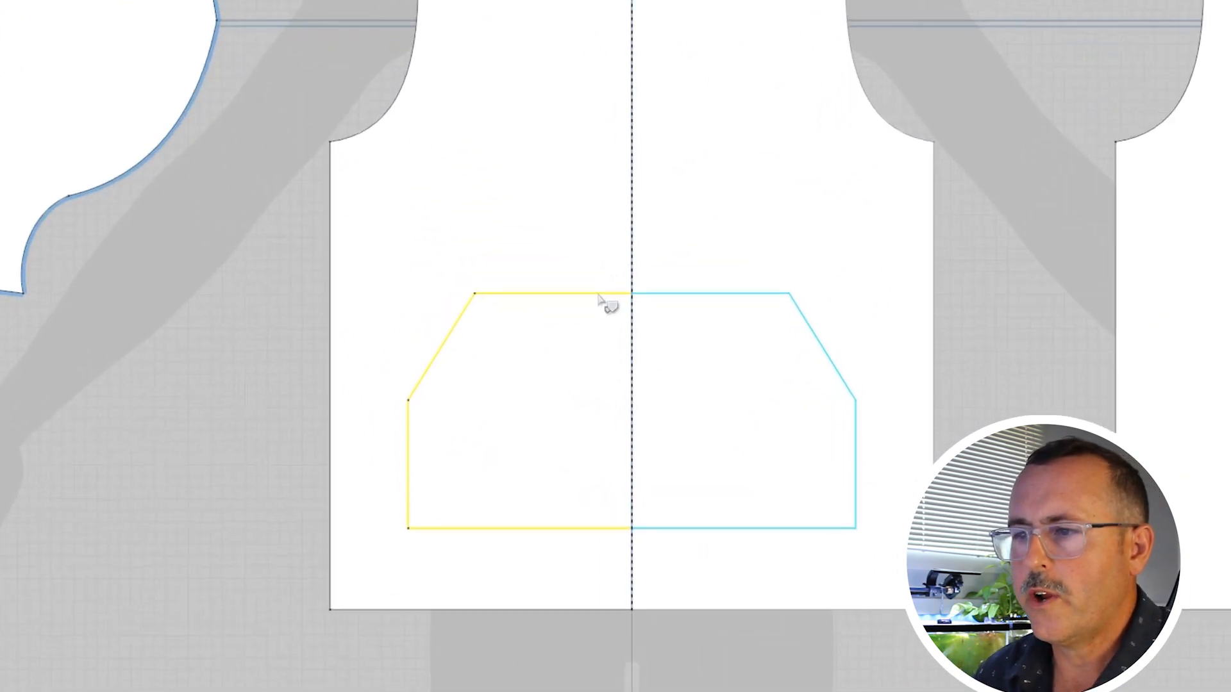
{"action": "right_click", "coordinate": [685, 383]}
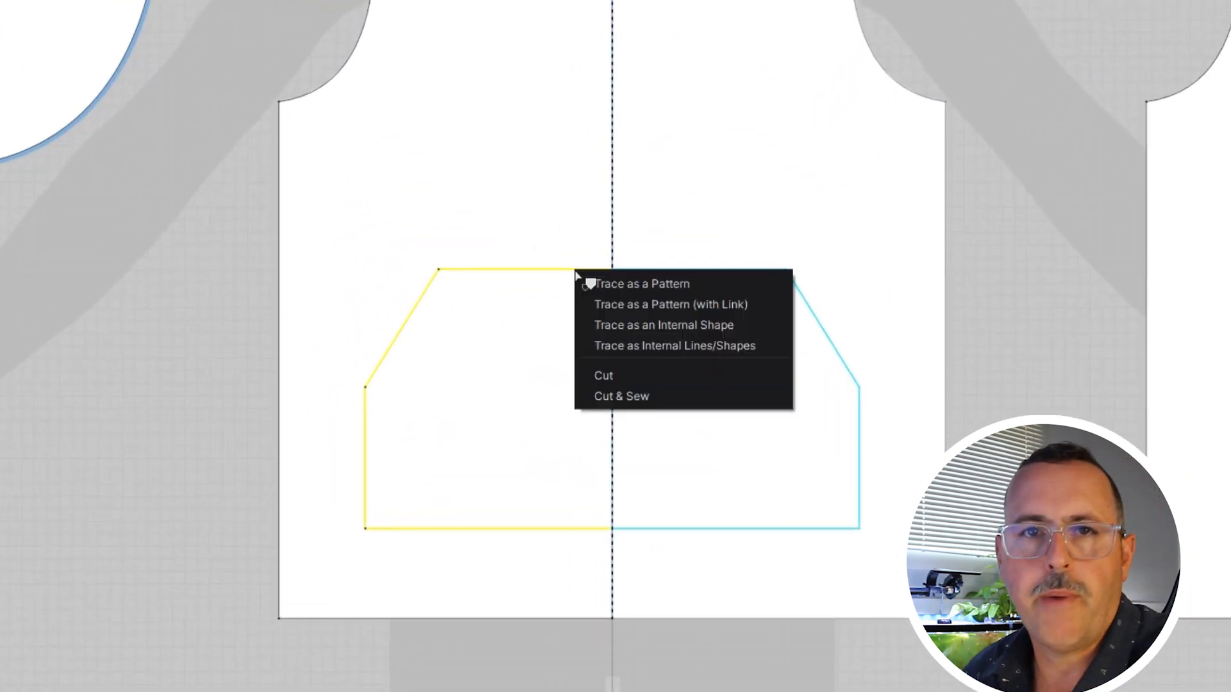
{"action": "left_click", "coordinate": [608, 284]}
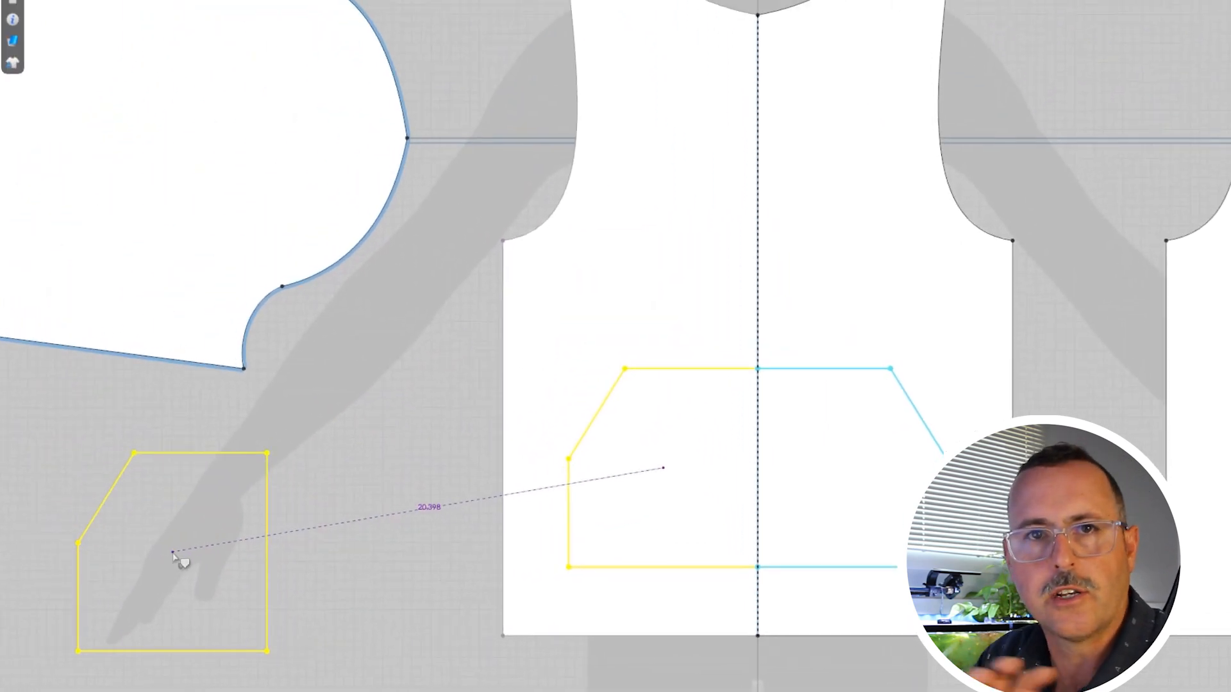
{"action": "left_click", "coordinate": [173, 552]}
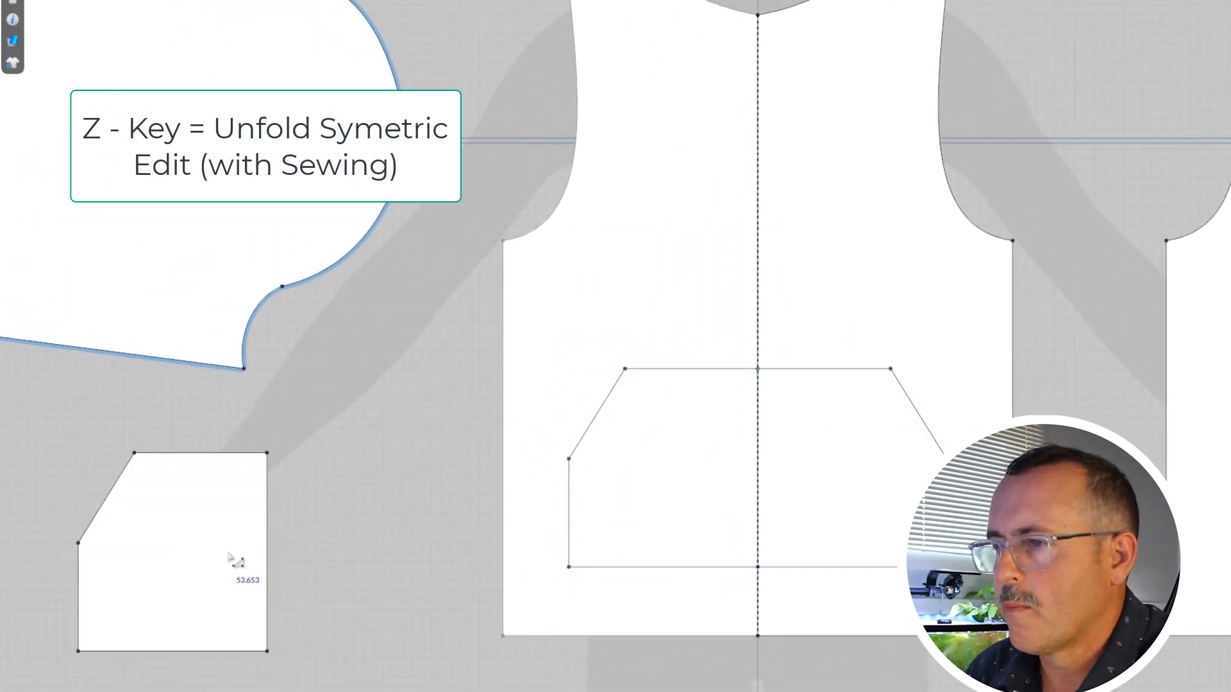
{"action": "right_click", "coordinate": [268, 556]}
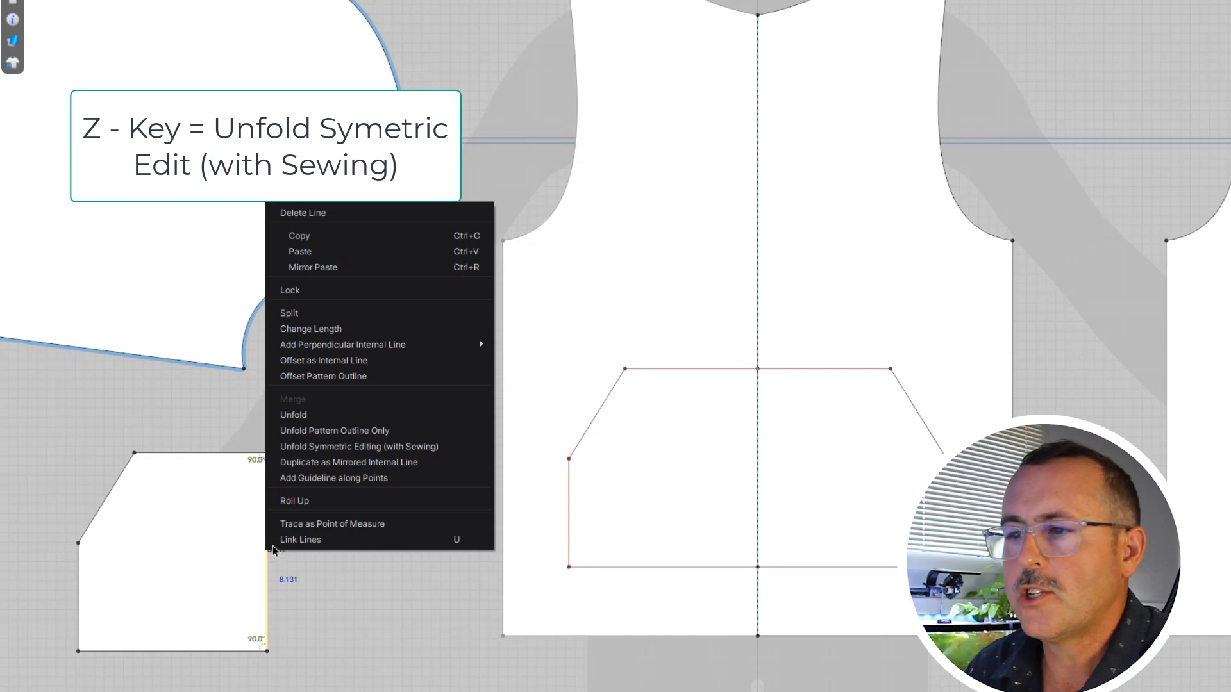
{"action": "left_click", "coordinate": [336, 446]}
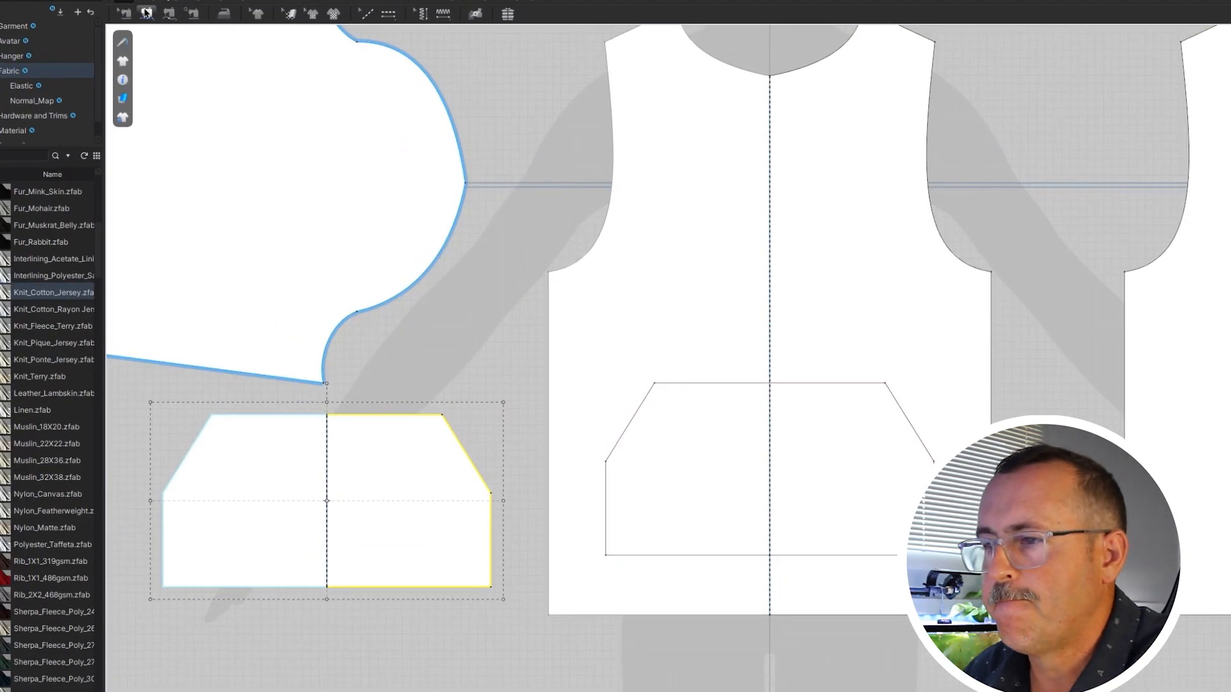
Sew the pocket's top and side edges to the outline on the front panel, and set its slanted edge length to 4.5 in
{"action": "left_click", "coordinate": [146, 11]}
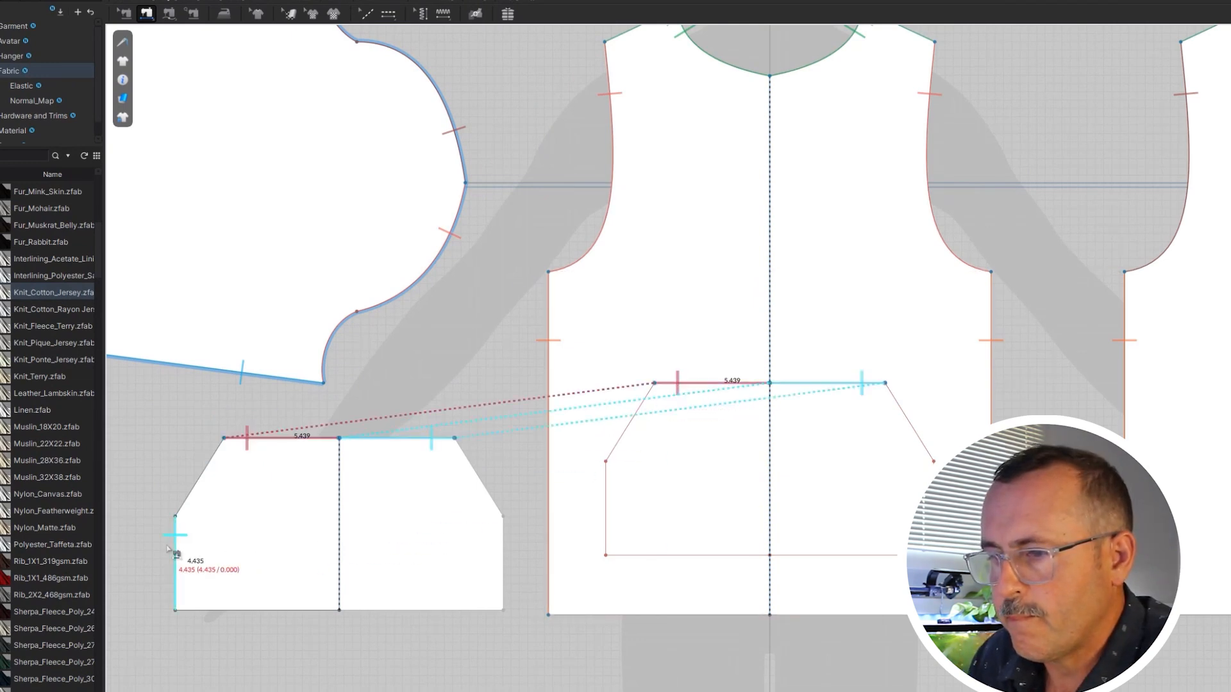
{"action": "left_click", "coordinate": [605, 487]}
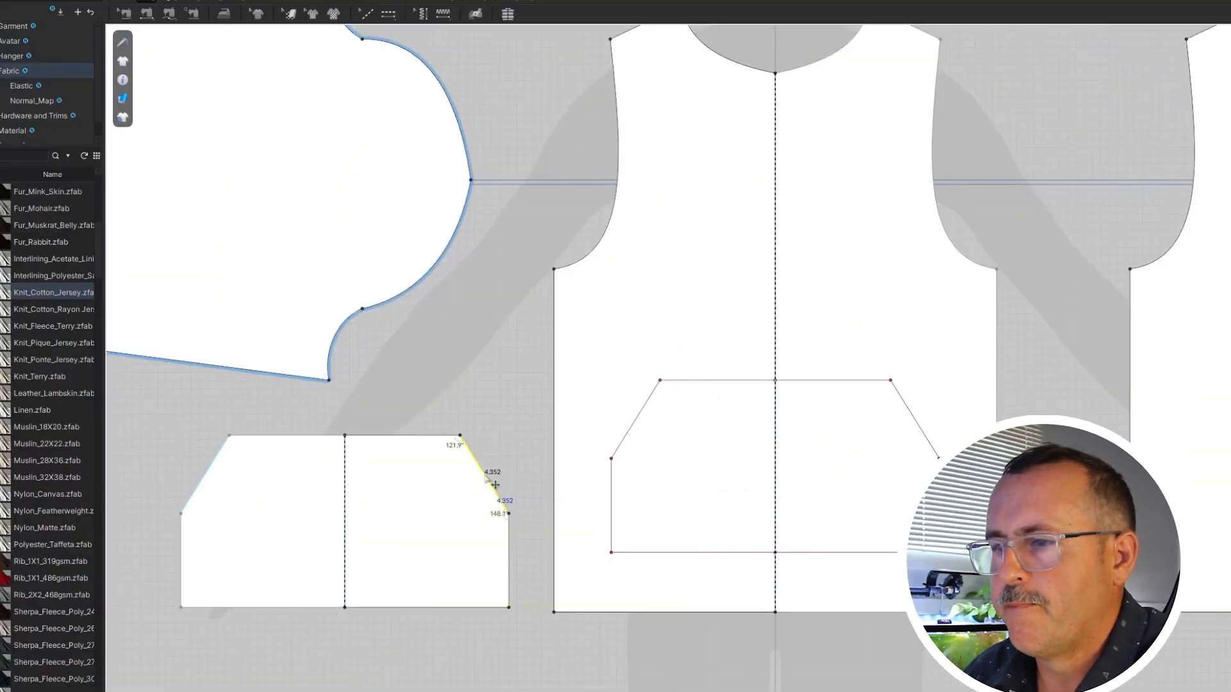
{"action": "right_click", "coordinate": [487, 480]}
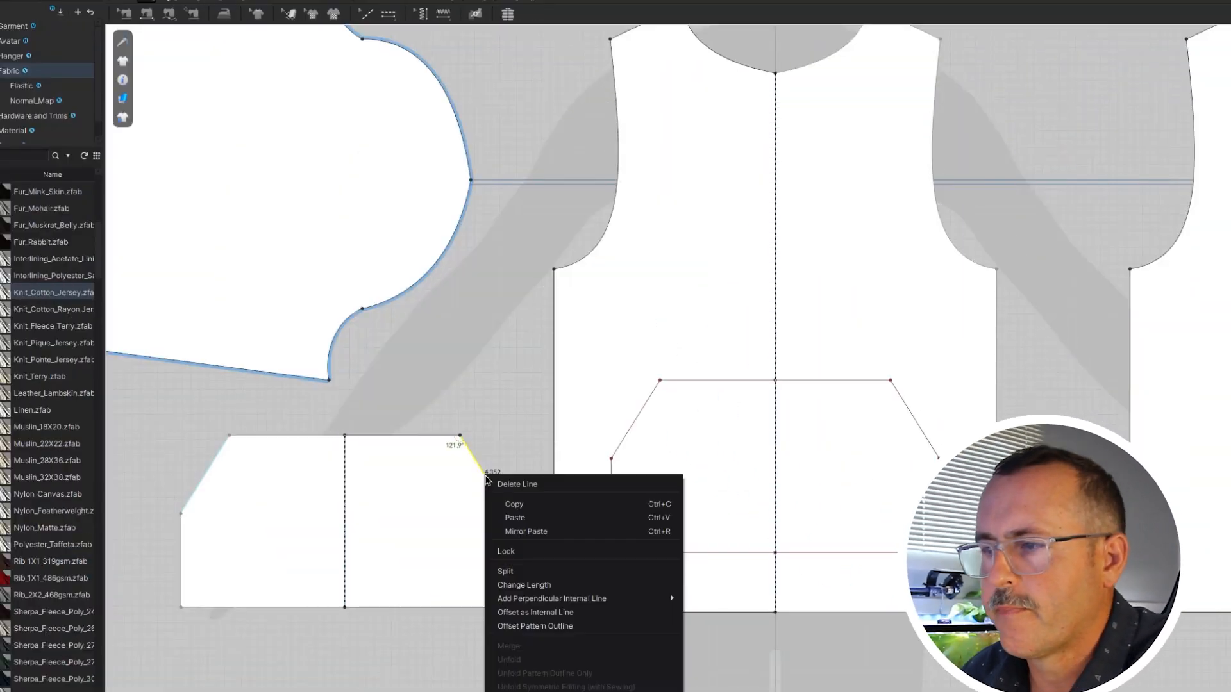
{"action": "left_click", "coordinate": [516, 584]}
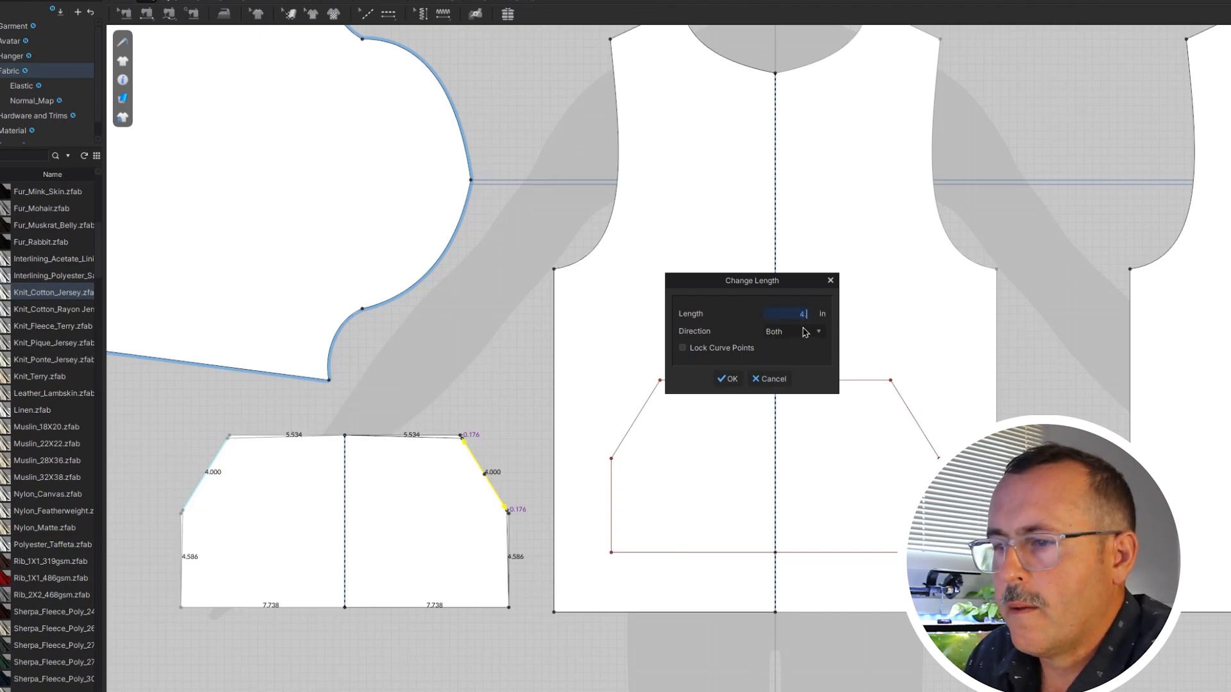
{"action": "left_click", "coordinate": [730, 379]}
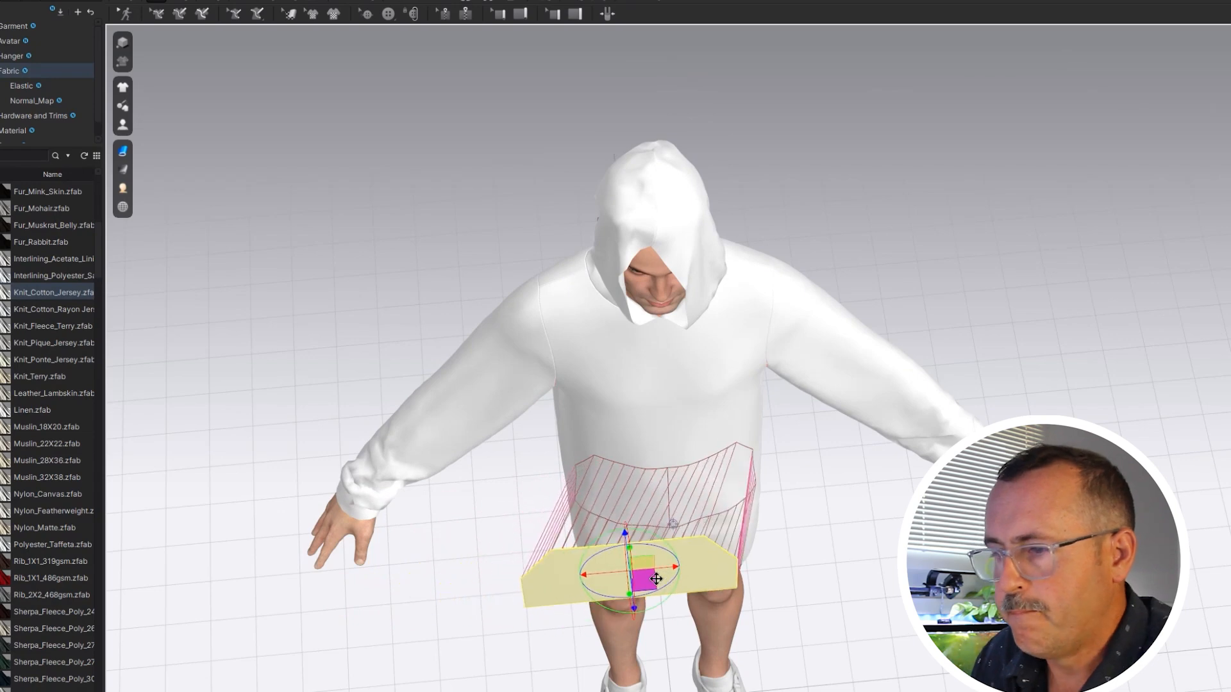
Place the pocket in front of the hoodie and simulate to attach it to the lower front
{"action": "key", "text": "2"}
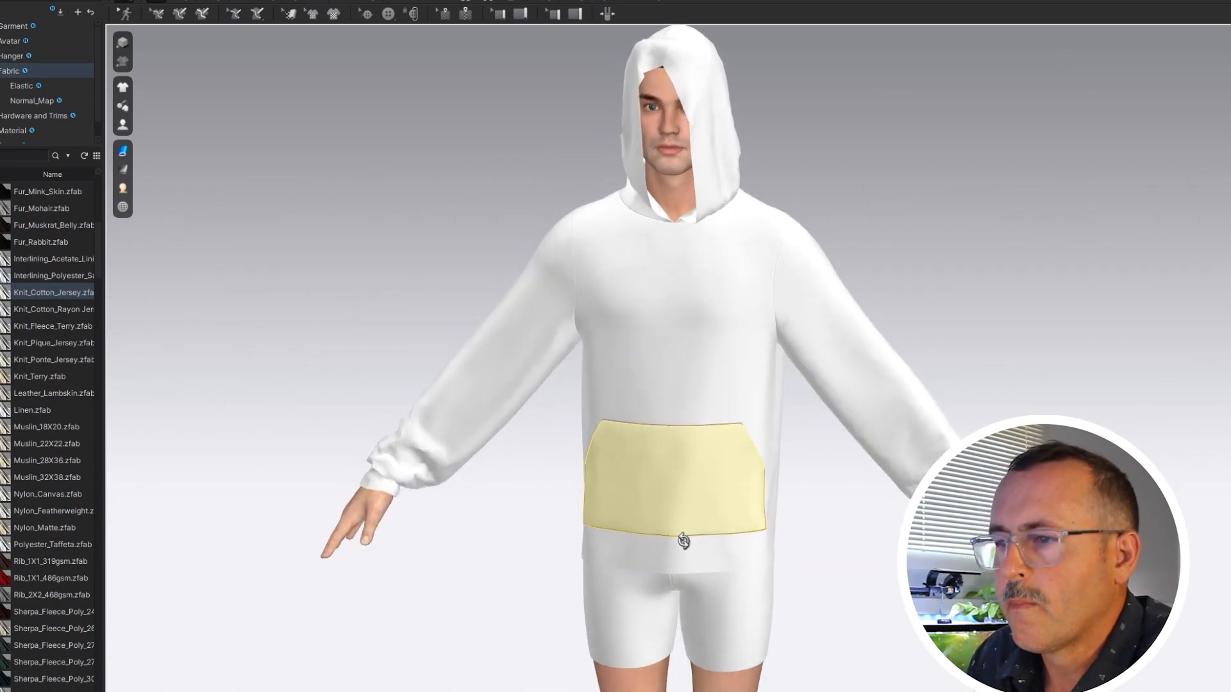
{"action": "right_click_drag", "start_coordinate": [692, 529], "coordinate": [791, 538]}
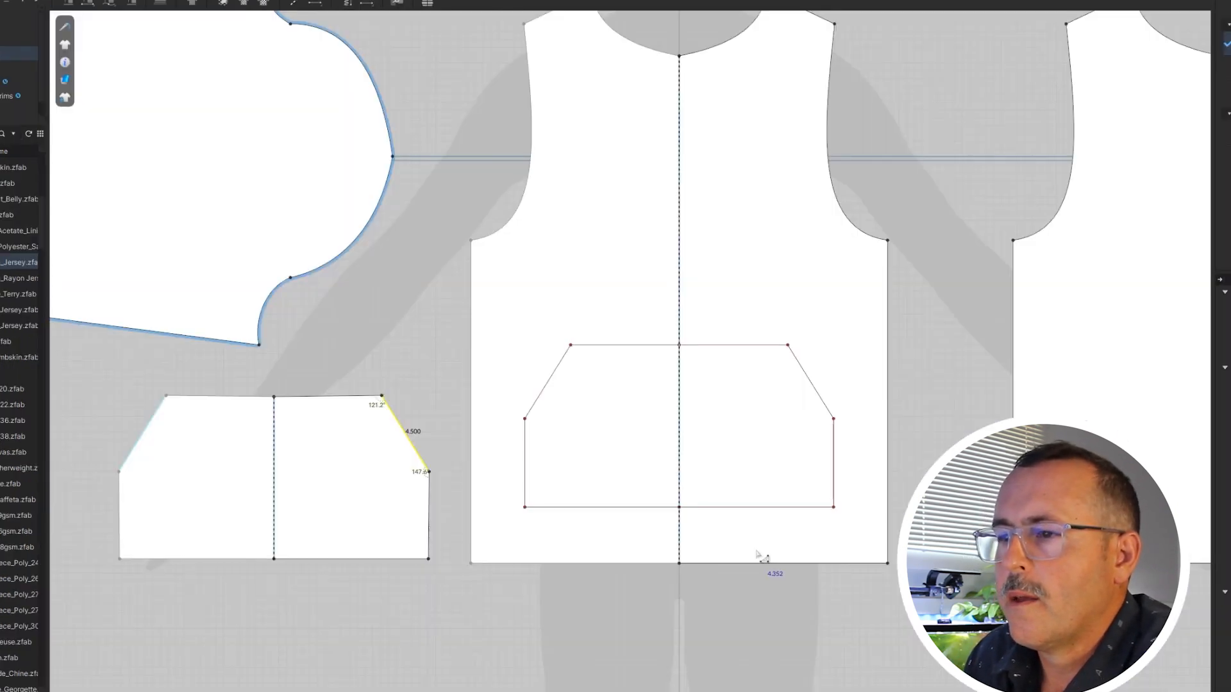
Offset the front panel's bottom edge as an internal line 2 in up, and cut along it to make a hem band
{"action": "scroll", "coordinate": [759, 560], "scroll_direction": "down", "scroll_amount": 2}
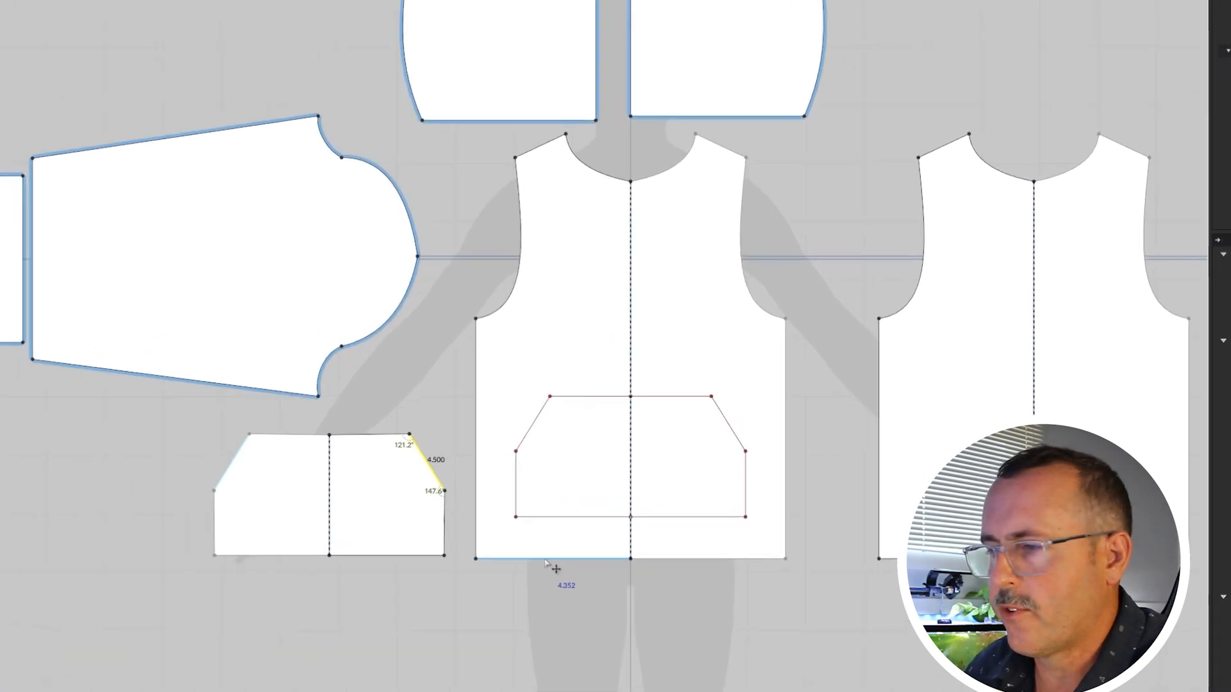
{"action": "left_click", "coordinate": [641, 560]}
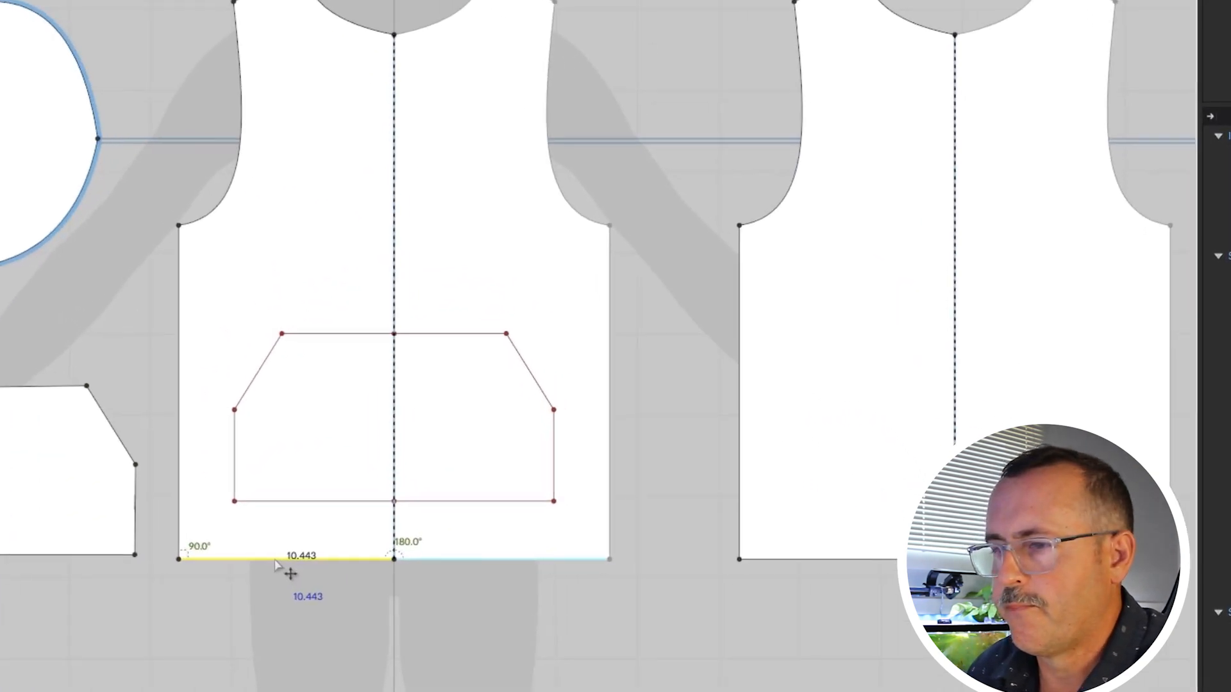
{"action": "right_click", "coordinate": [631, 559]}
{"action": "left_click", "coordinate": [327, 308]}
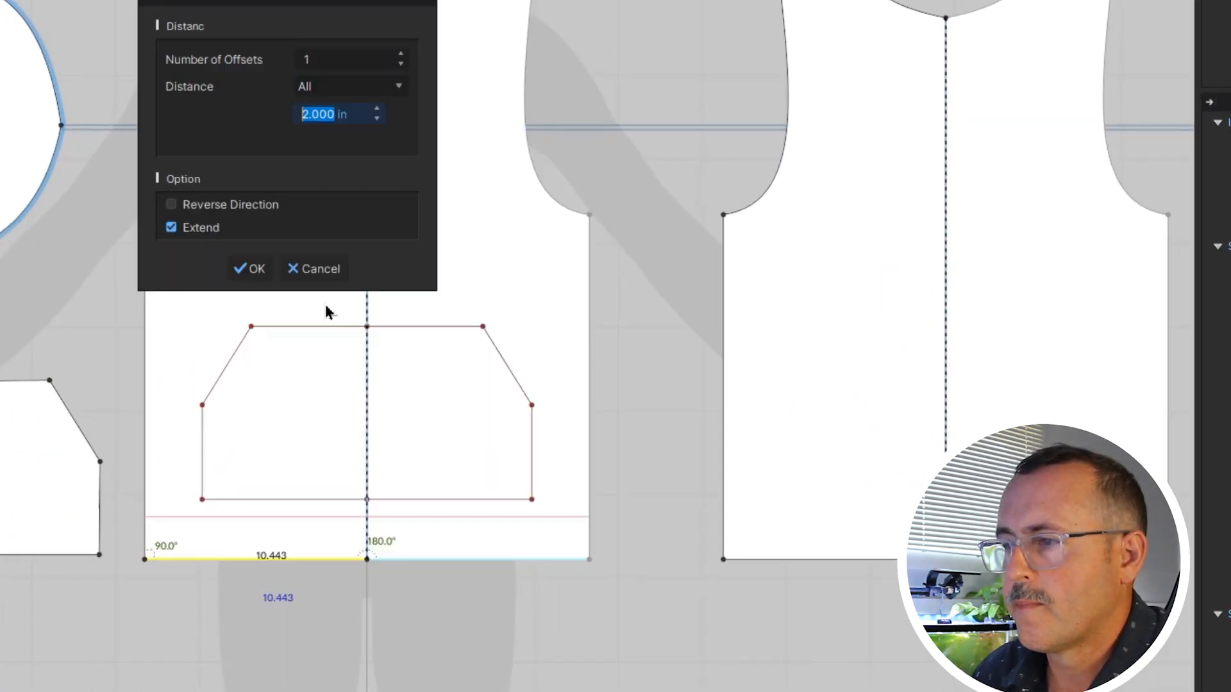
{"action": "left_click", "coordinate": [248, 270]}
{"action": "right_click", "coordinate": [242, 350]}
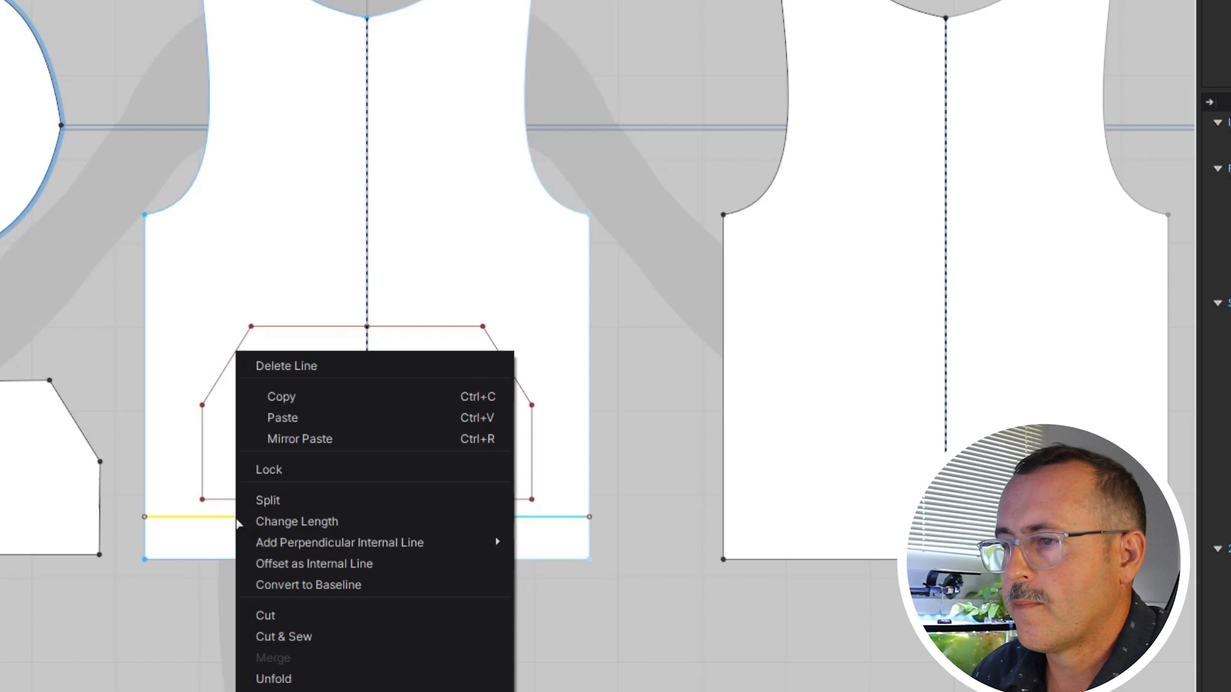
{"action": "left_click", "coordinate": [280, 619]}
Make a matching back hem band by offsetting the back panel's bottom edge 2 in as an internal line and cutting along it
{"action": "right_click", "coordinate": [771, 562]}
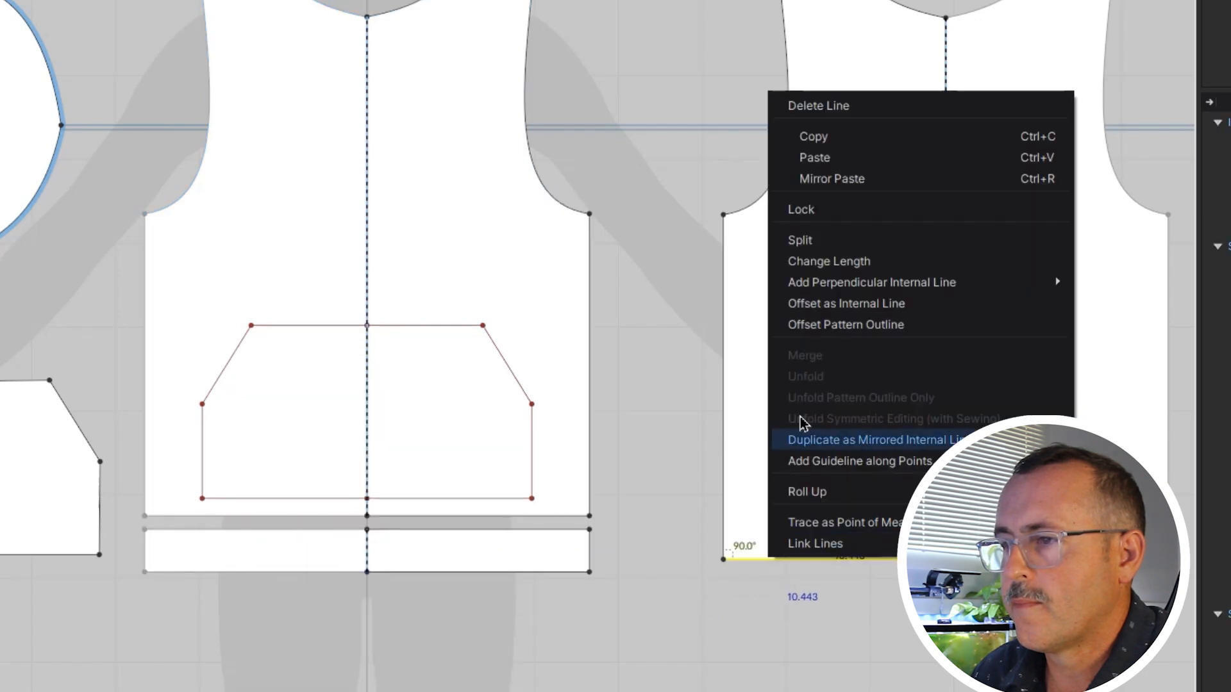
{"action": "left_click", "coordinate": [805, 314]}
{"action": "left_click", "coordinate": [248, 268]}
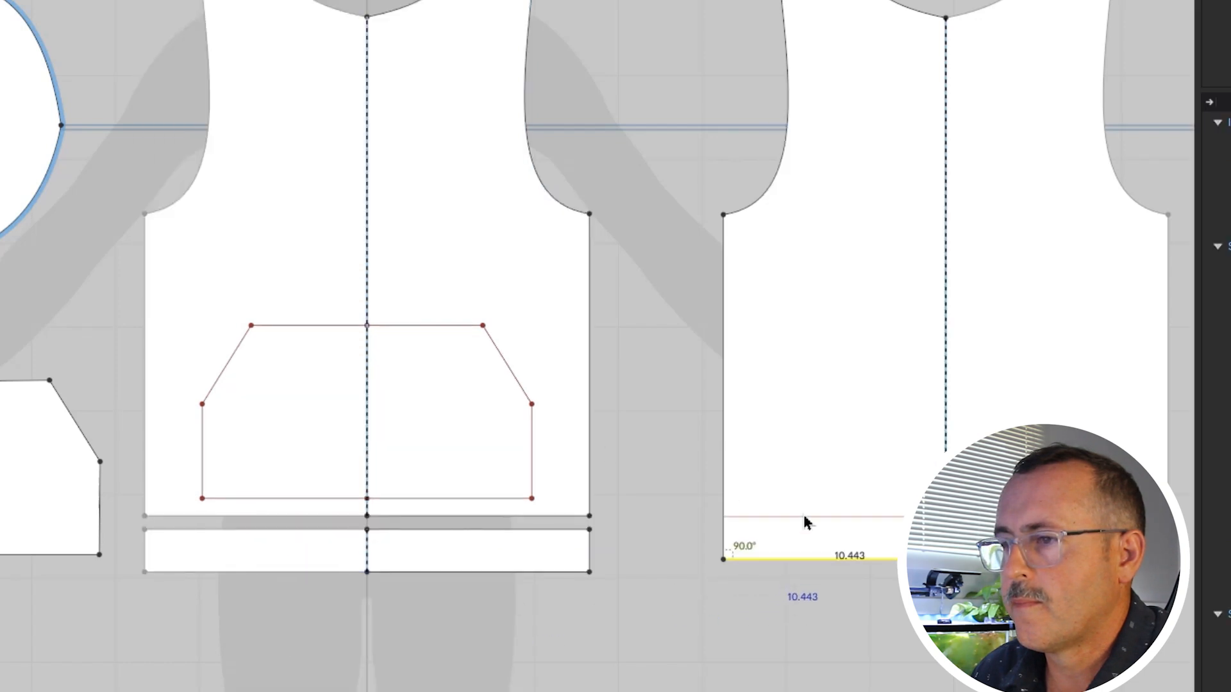
{"action": "right_click", "coordinate": [836, 518]}
{"action": "left_click", "coordinate": [878, 232]}
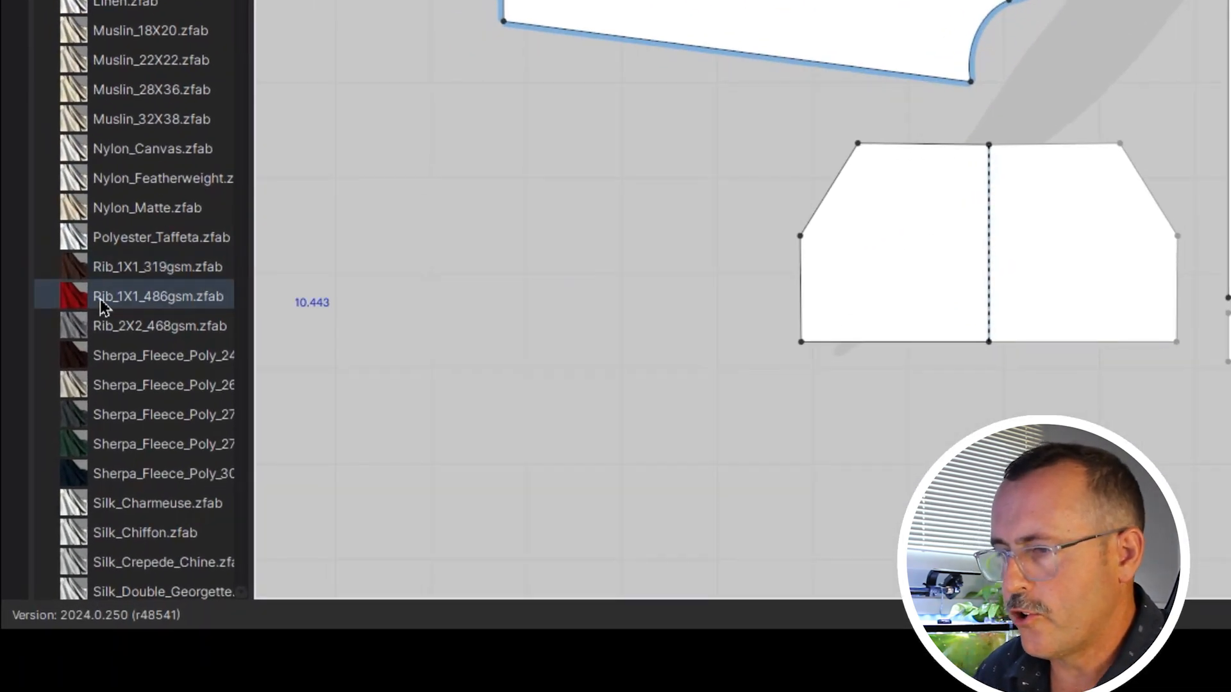
Apply the Rib_1X1_486gsm fabric to the front hem band and Knit_Cotton_Jersey to the sleeve
{"action": "left_click_drag", "start_coordinate": [103, 307], "coordinate": [507, 409]}
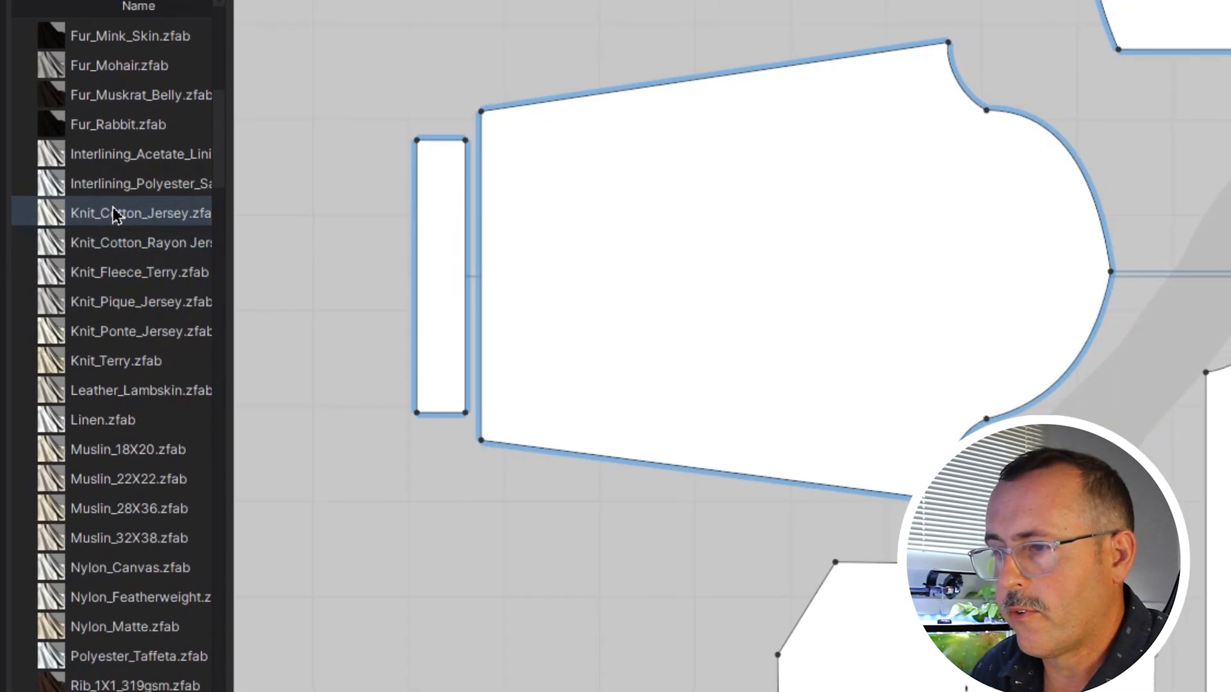
{"action": "left_click_drag", "start_coordinate": [112, 213], "coordinate": [651, 266]}
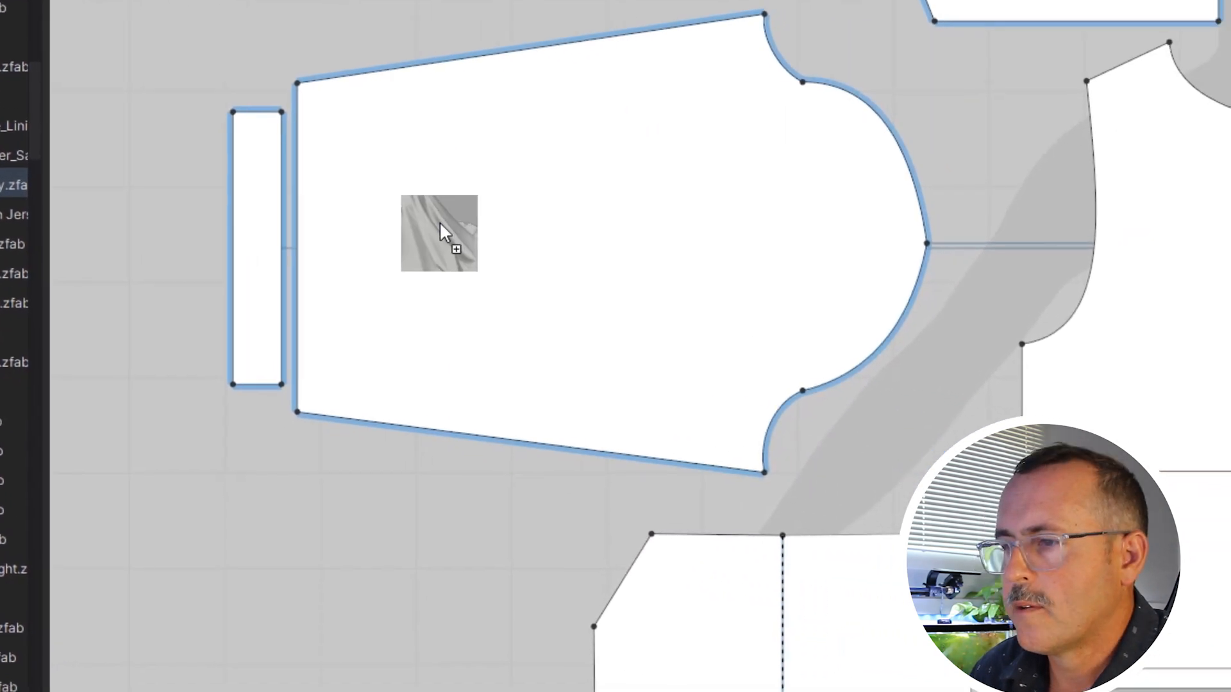
{"action": "left_click_drag", "start_coordinate": [440, 223], "coordinate": [440, 225]}
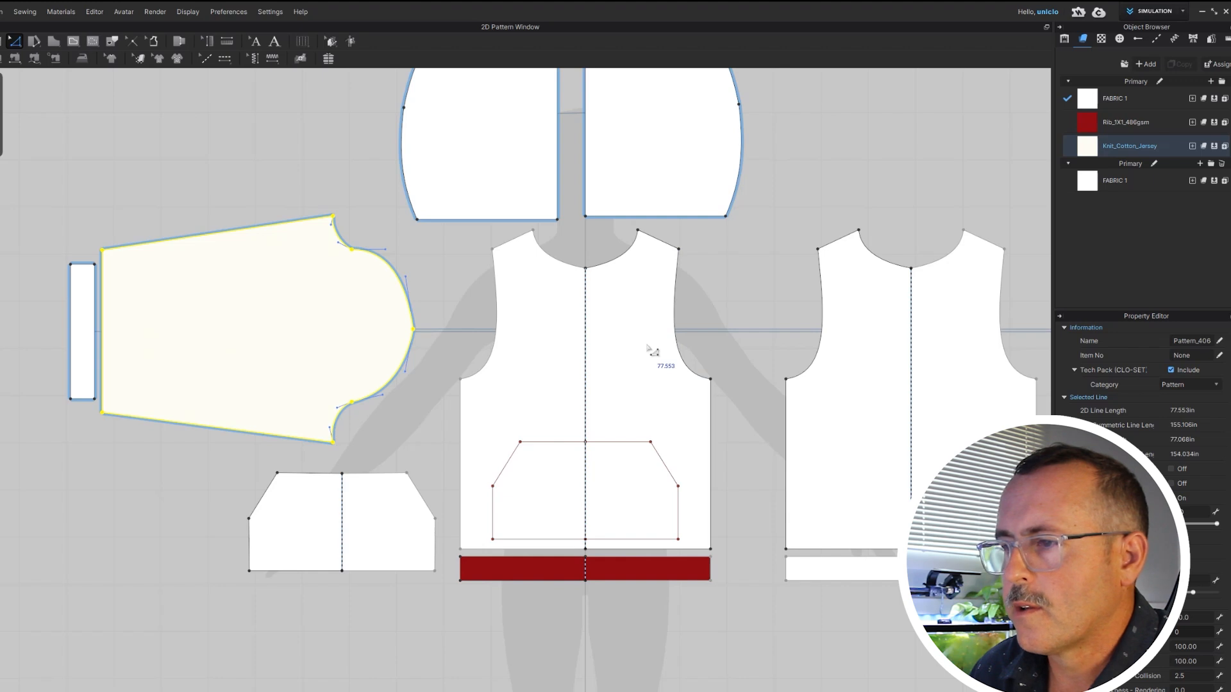
Assign the Knit_Cotton_Jersey fabric to the back and front body panels, the hood and the pocket
{"action": "key", "text": "a"}
{"action": "left_click_drag", "start_coordinate": [1118, 155], "coordinate": [936, 294]}
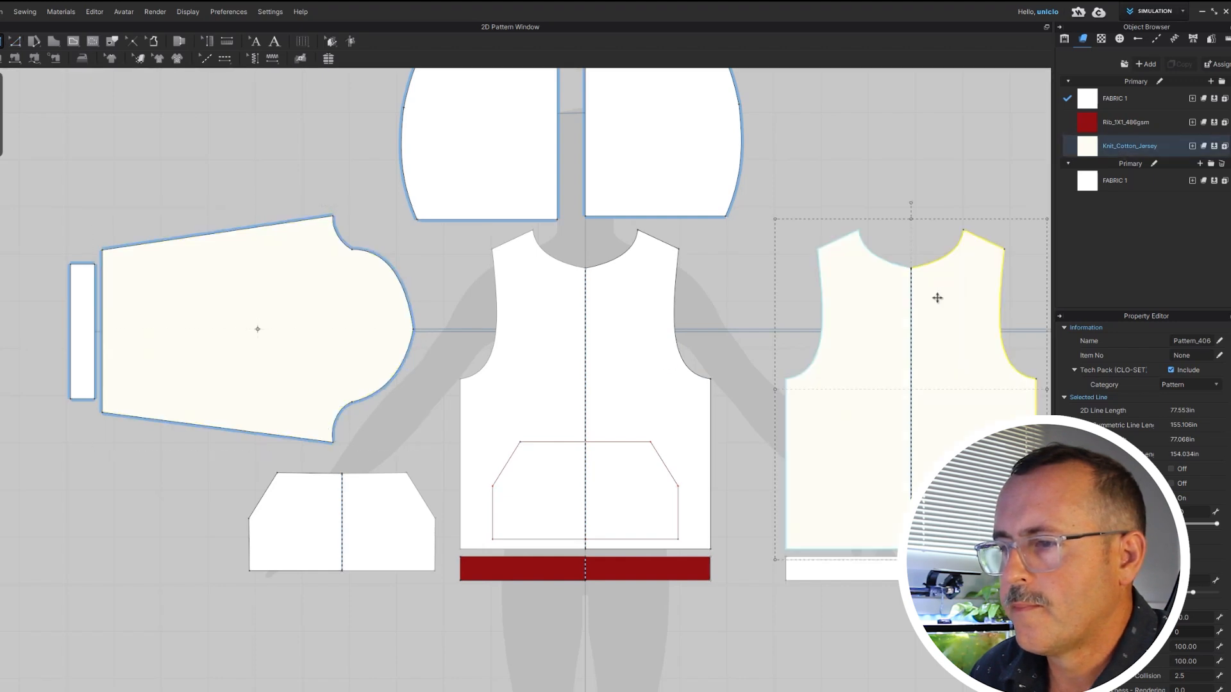
{"action": "left_click_drag", "start_coordinate": [626, 302], "coordinate": [571, 335]}
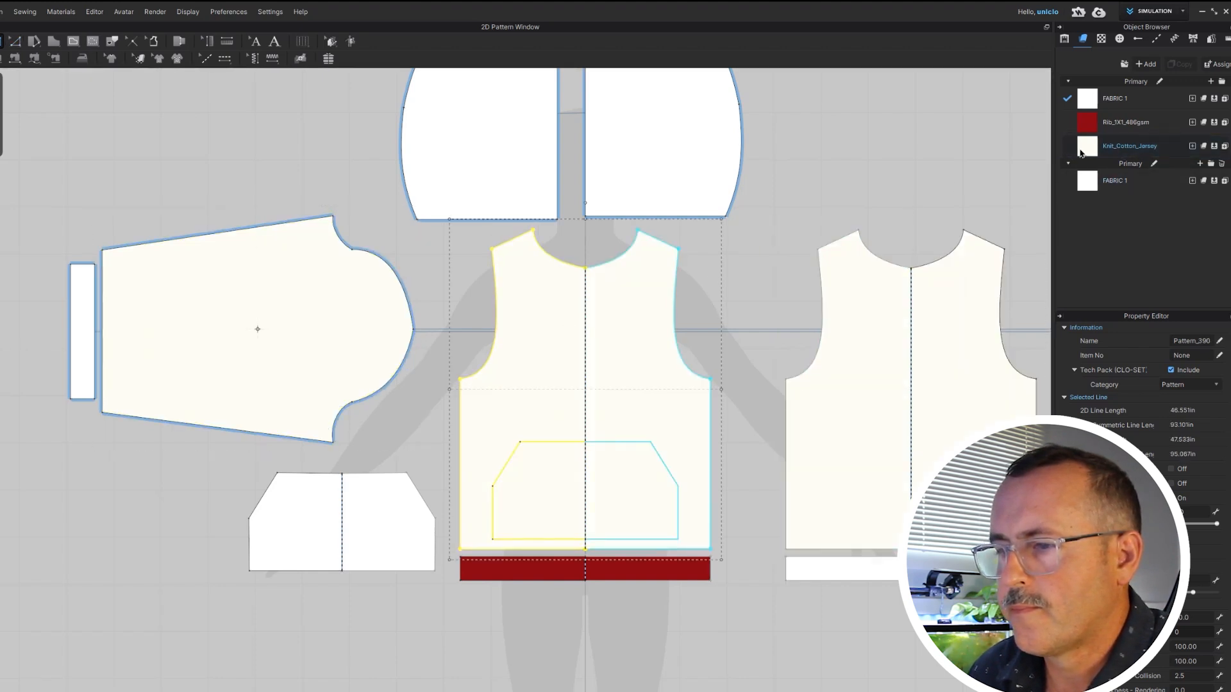
{"action": "left_click_drag", "start_coordinate": [1128, 146], "coordinate": [1045, 156]}
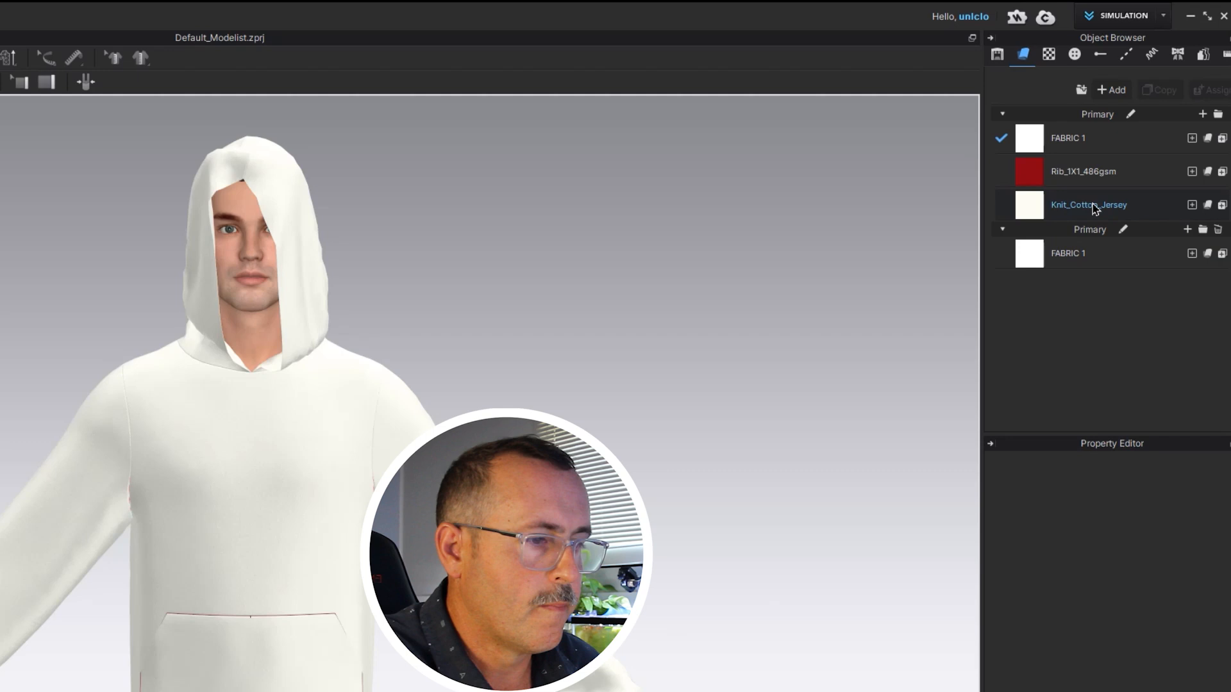
Color the Knit_Cotton_Jersey fabric with the red palette swatch of RGB 170, 40, 63
{"action": "left_click", "coordinate": [1093, 205]}
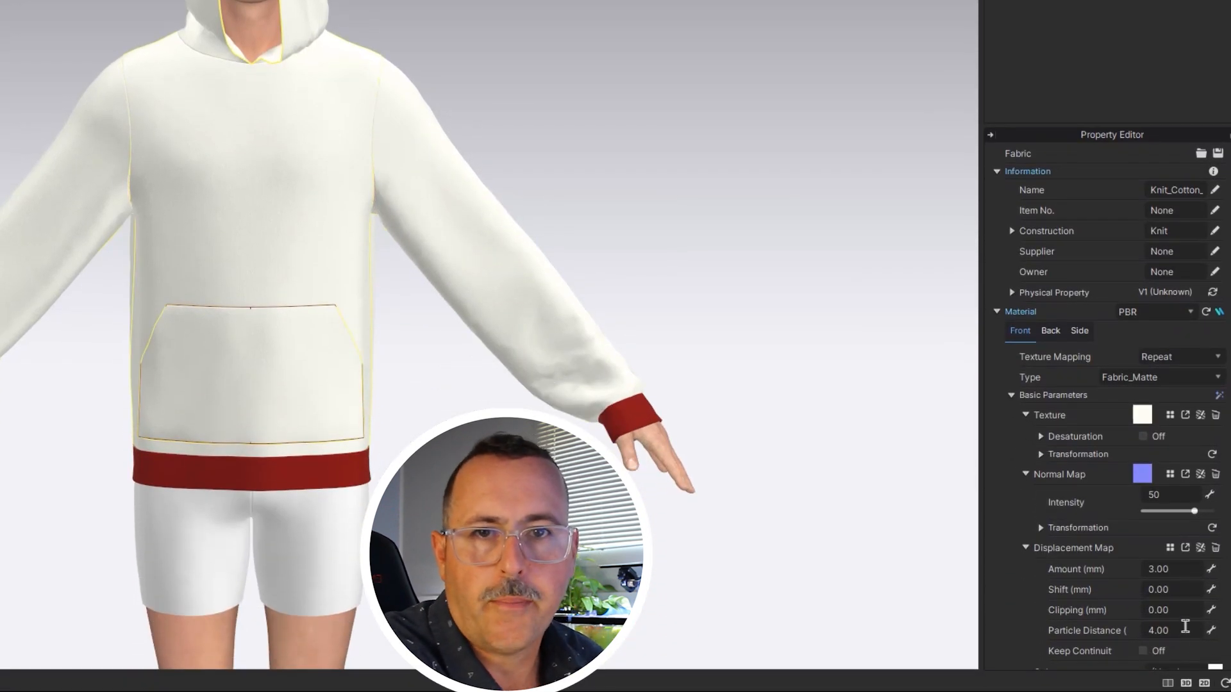
{"action": "scroll", "coordinate": [1185, 627], "scroll_direction": "down", "scroll_amount": 4}
{"action": "left_click", "coordinate": [1214, 400]}
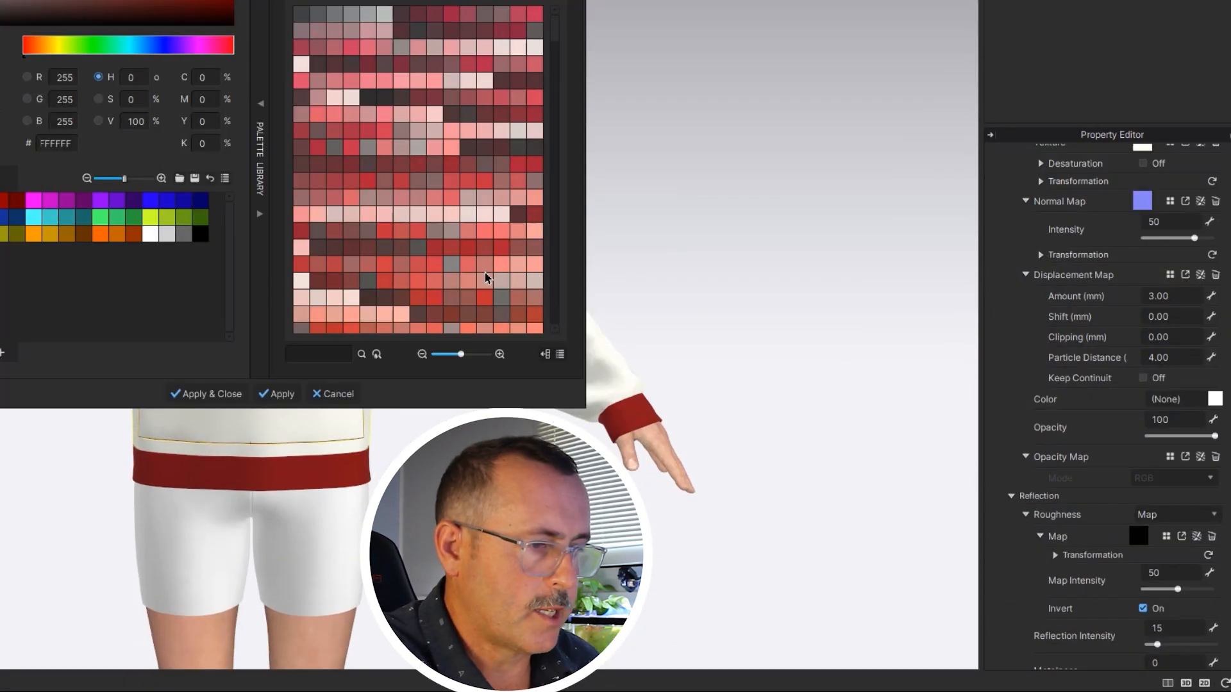
{"action": "left_click", "coordinate": [319, 148]}
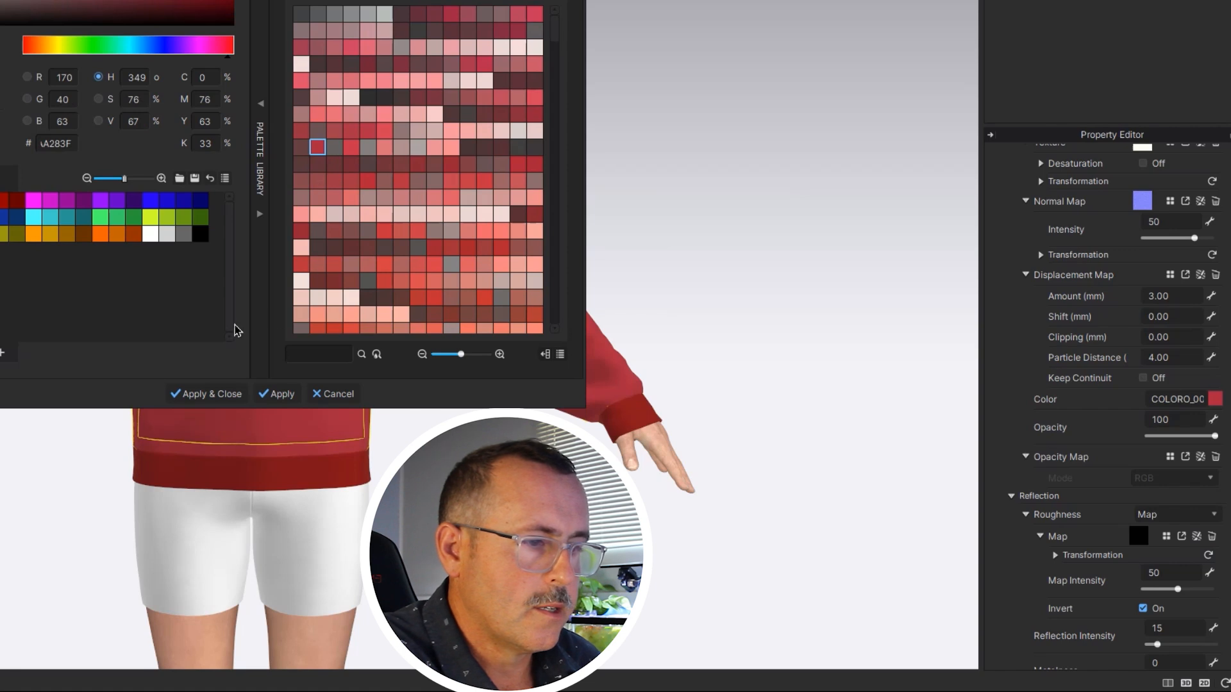
{"action": "left_click", "coordinate": [231, 394]}
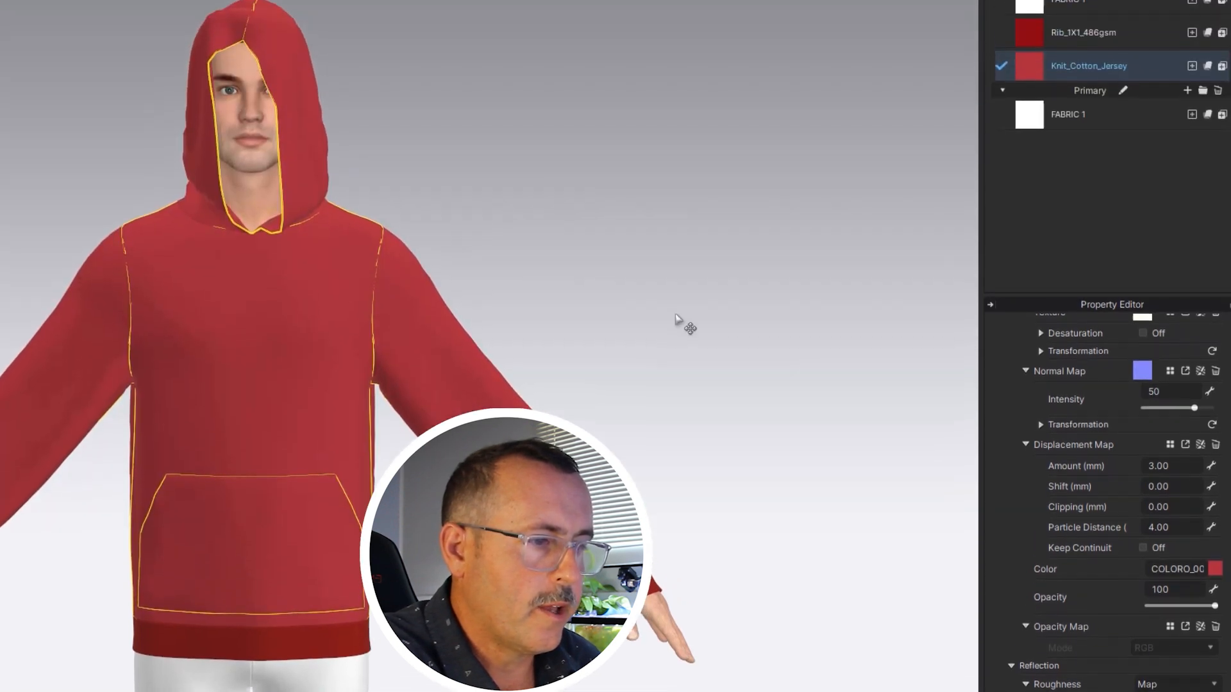
Desaturate the Rib_1X1_486gsm texture and color the fabric with a lighter red swatch from the palette library
{"action": "left_click", "coordinate": [1081, 40]}
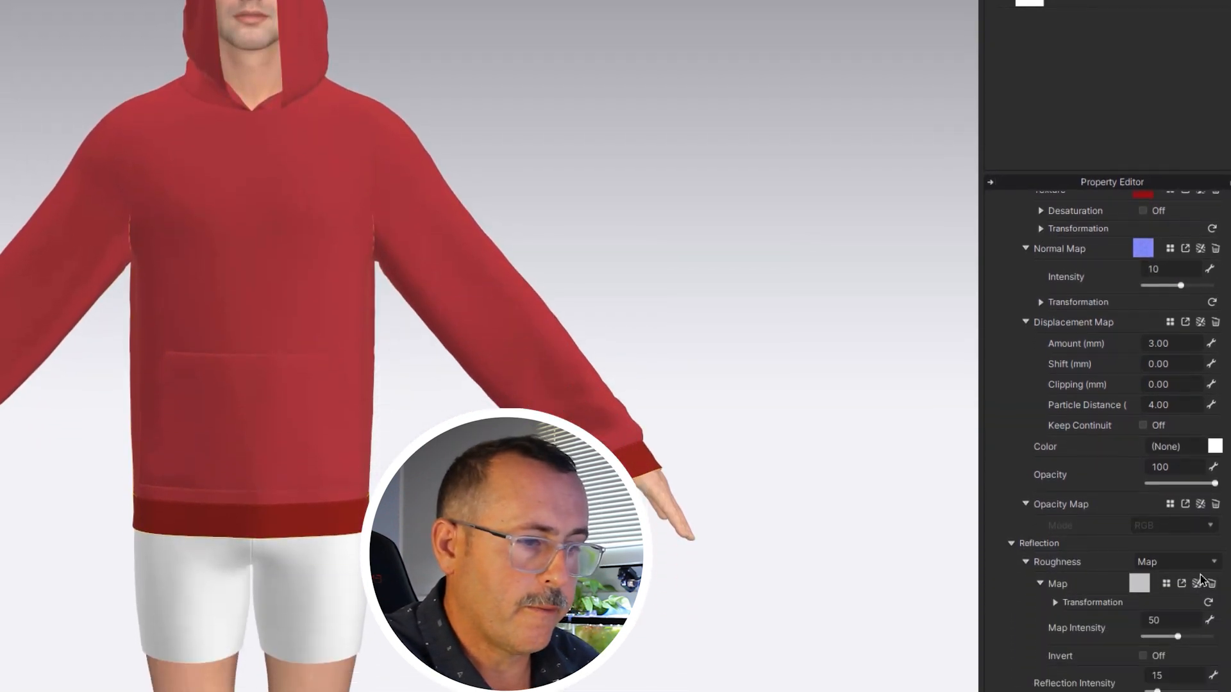
{"action": "scroll", "coordinate": [1202, 582], "scroll_direction": "up", "scroll_amount": 3}
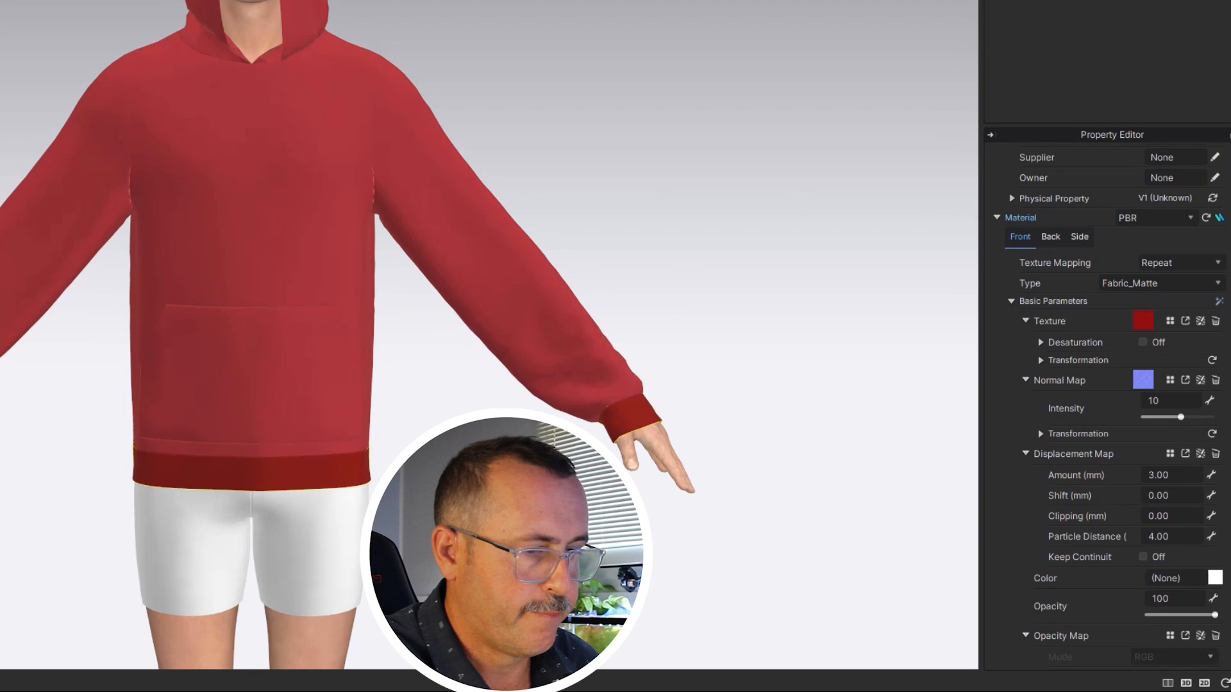
{"action": "left_click", "coordinate": [1143, 343]}
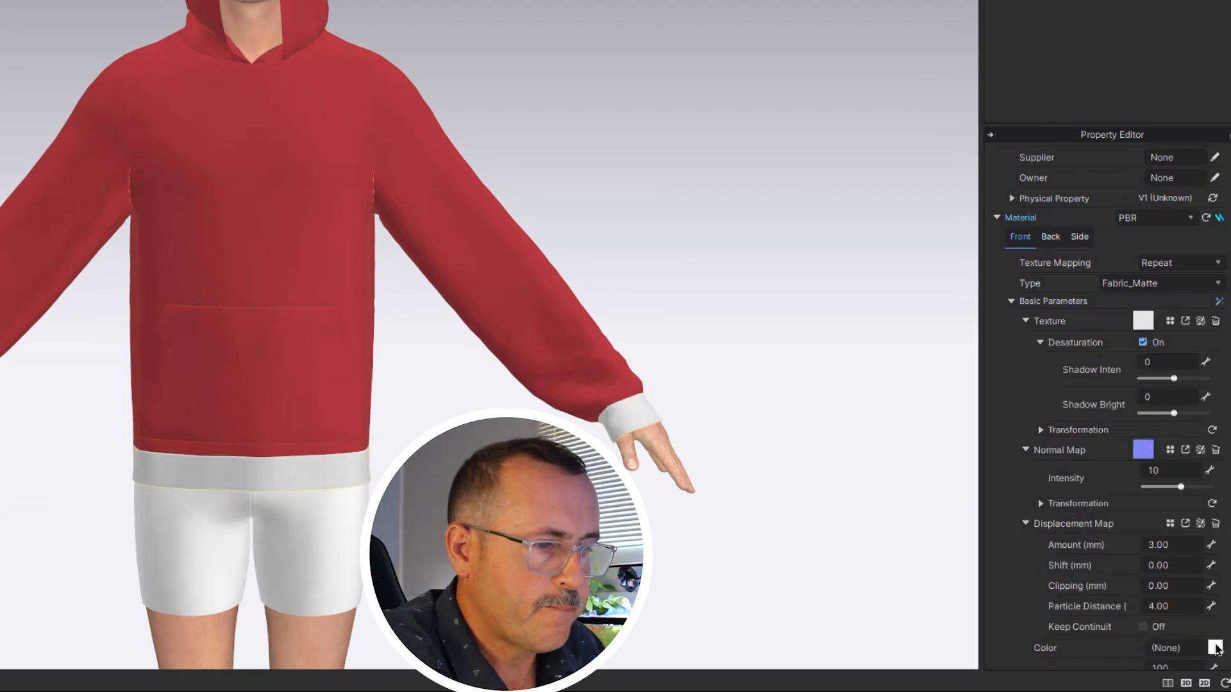
{"action": "left_click", "coordinate": [1215, 648]}
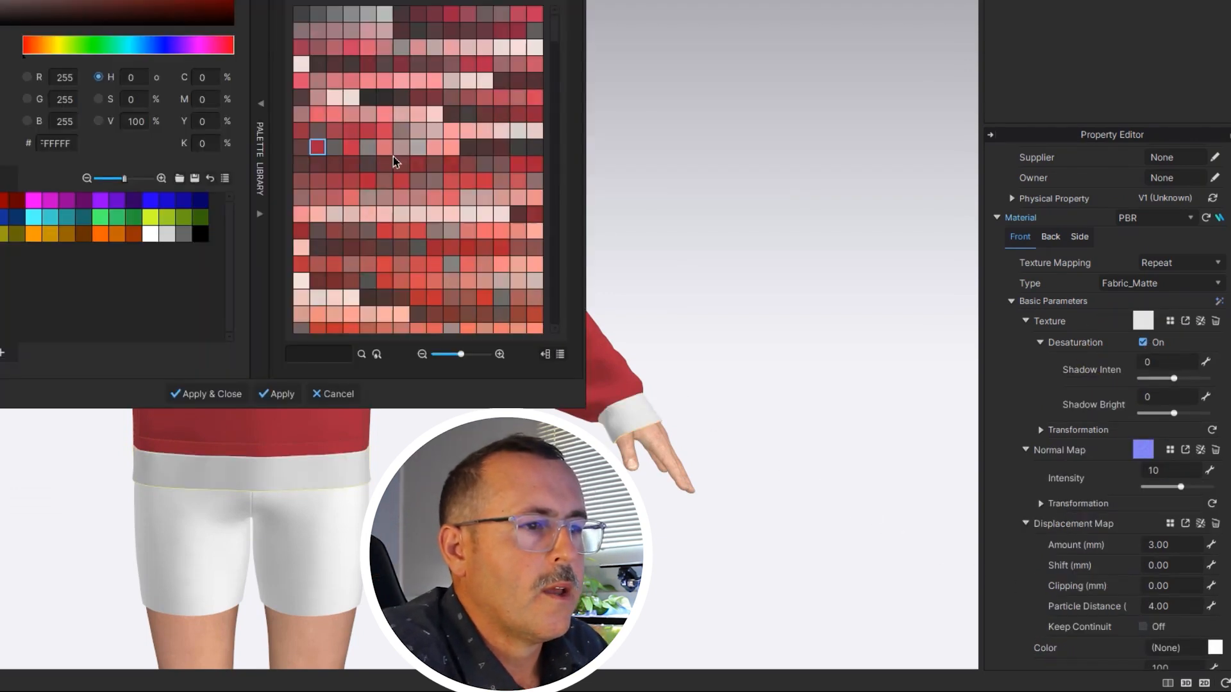
{"action": "left_click", "coordinate": [316, 115]}
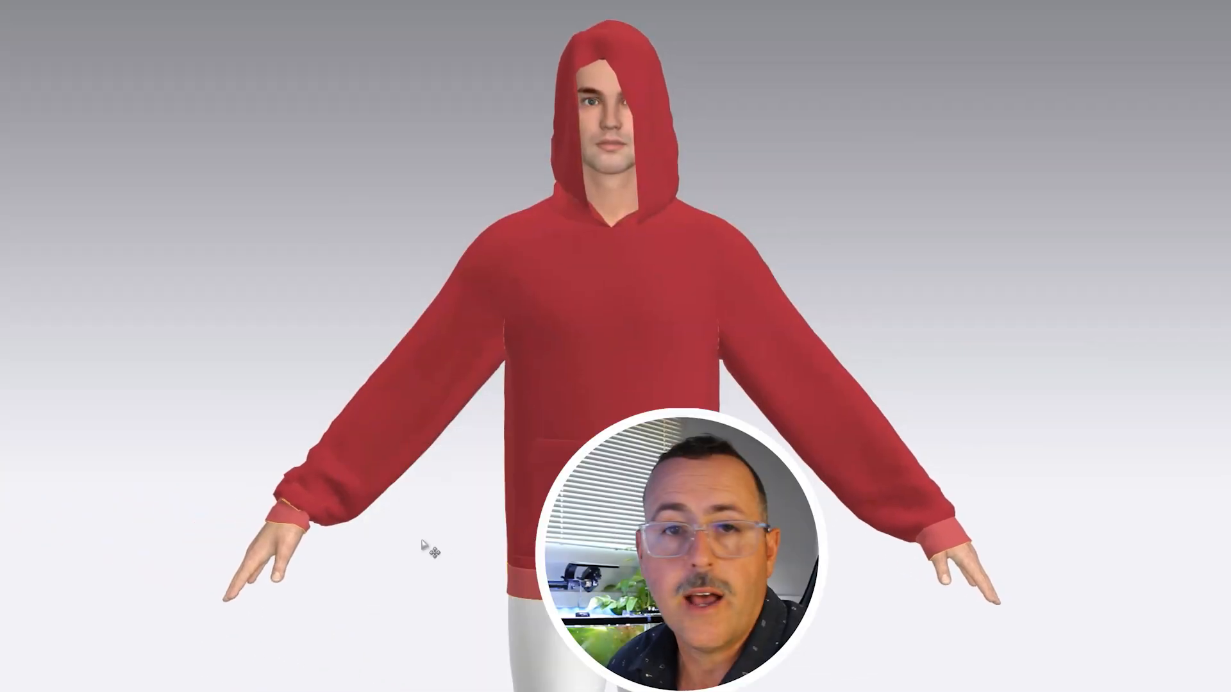
Inspect the sleeve and cuff at the wrist up close, and simulate the garment to settle the bunched cuff
{"action": "right_click_drag", "start_coordinate": [421, 545], "coordinate": [497, 533]}
{"action": "mouse_move", "coordinate": [70, 127]}
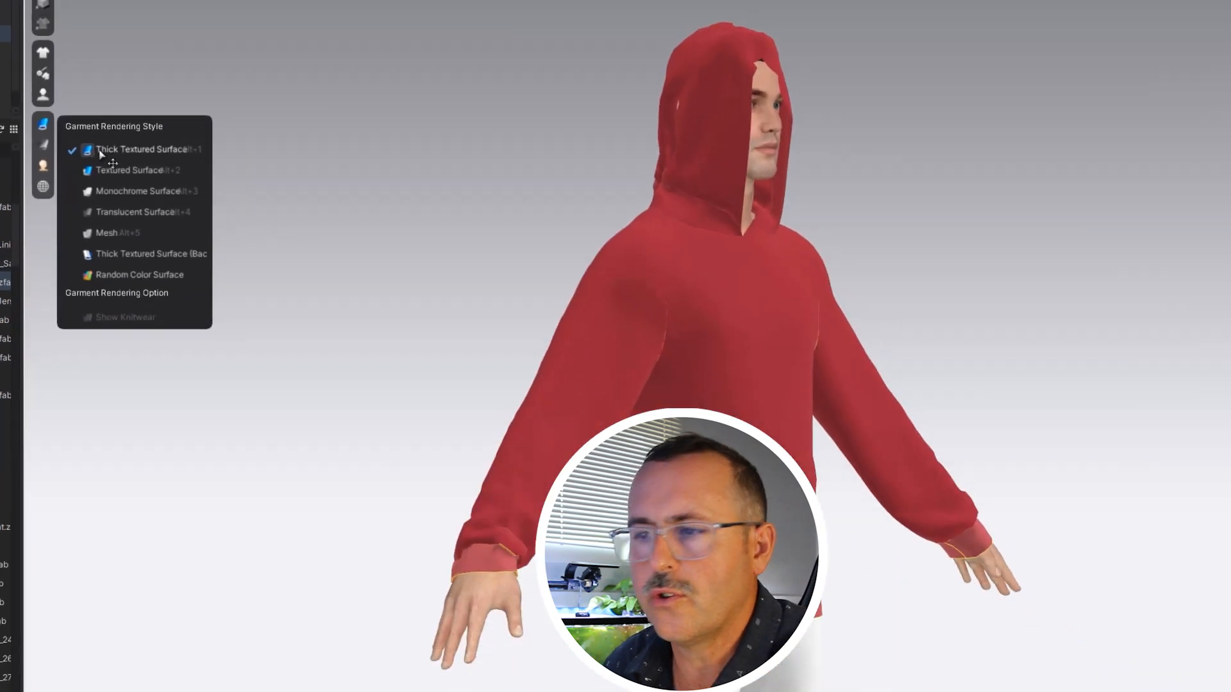
{"action": "right_click_drag", "start_coordinate": [574, 311], "coordinate": [308, 500]}
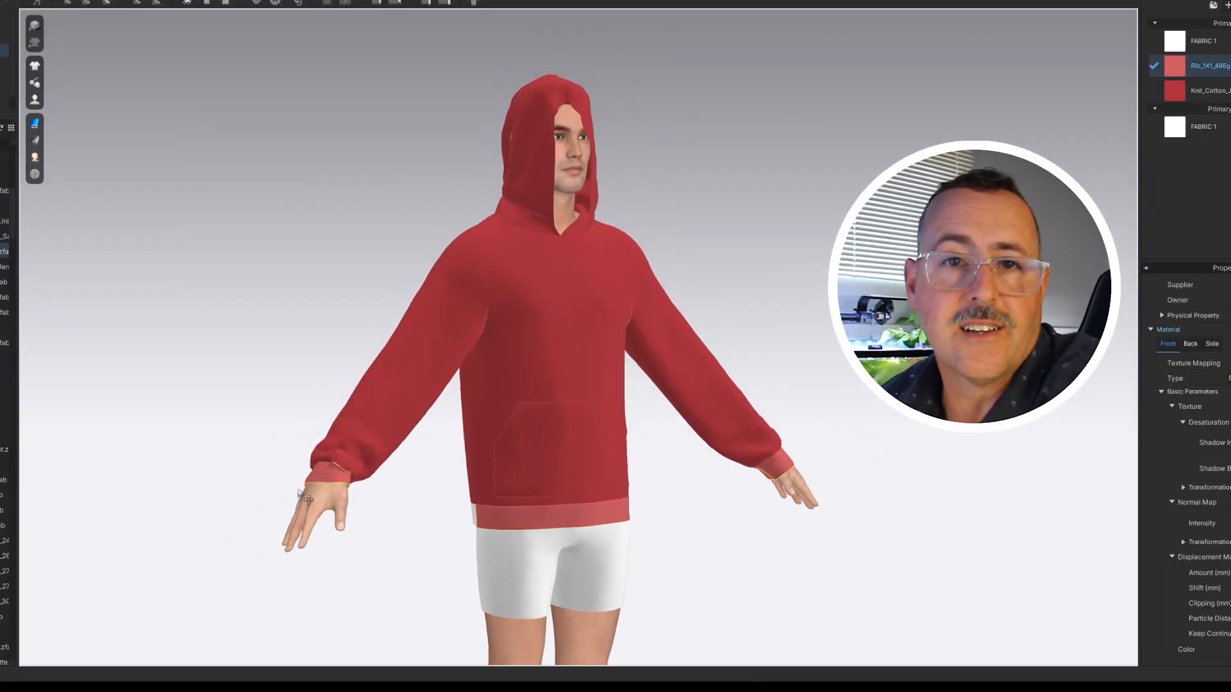
{"action": "scroll", "coordinate": [309, 500], "scroll_direction": "up", "scroll_amount": 6}
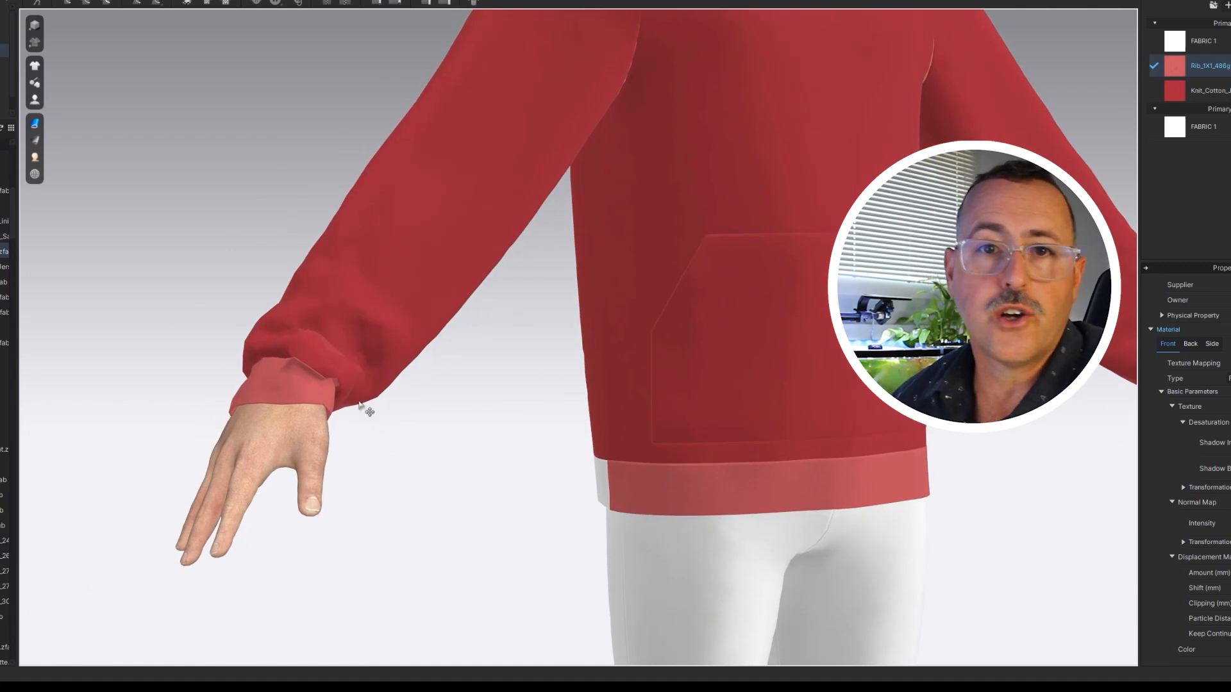
{"action": "right_click_drag", "start_coordinate": [360, 406], "coordinate": [543, 328]}
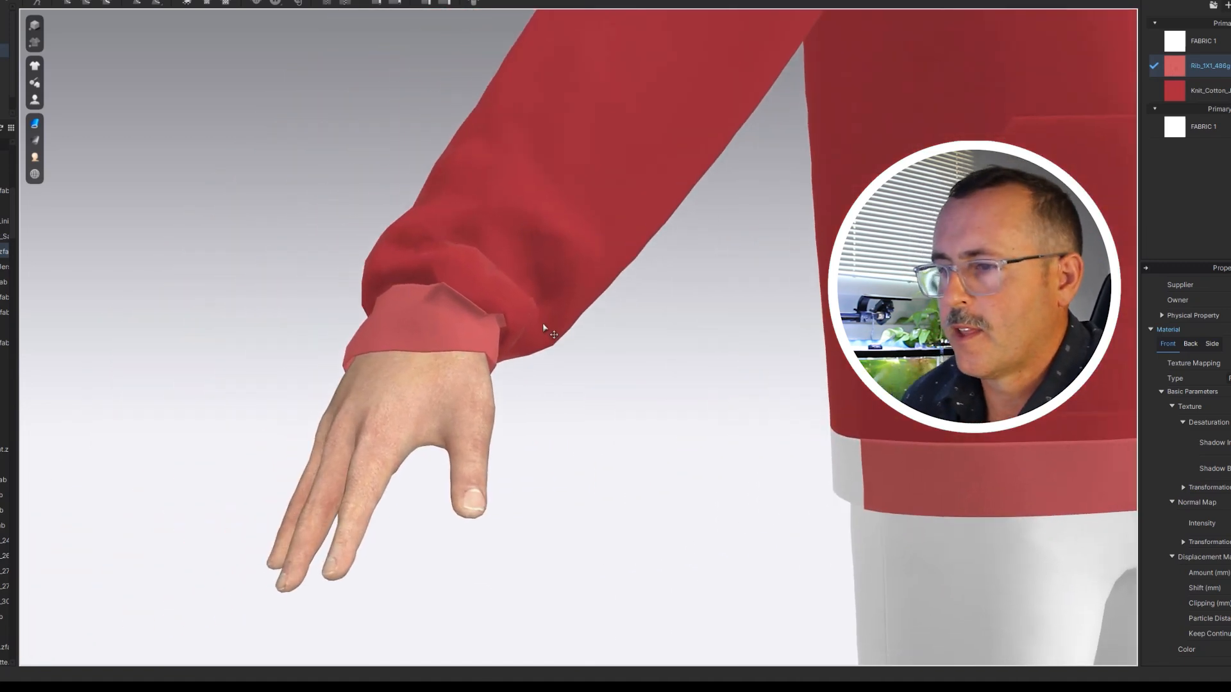
{"action": "key", "text": "space"}
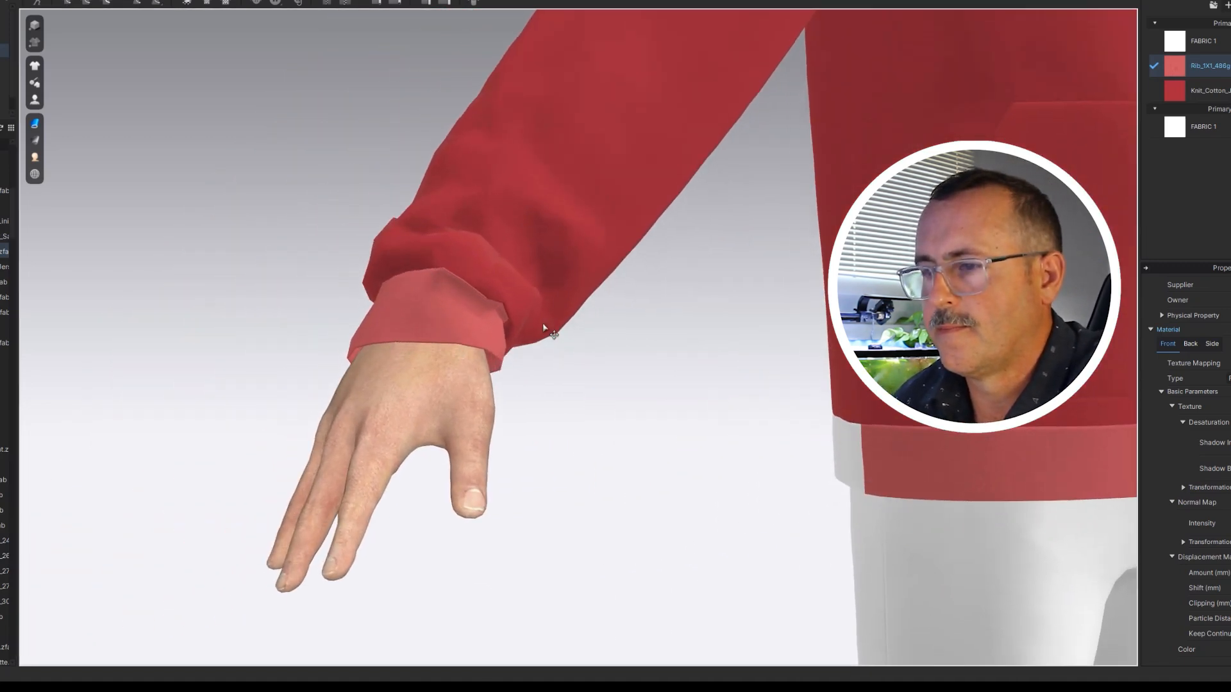